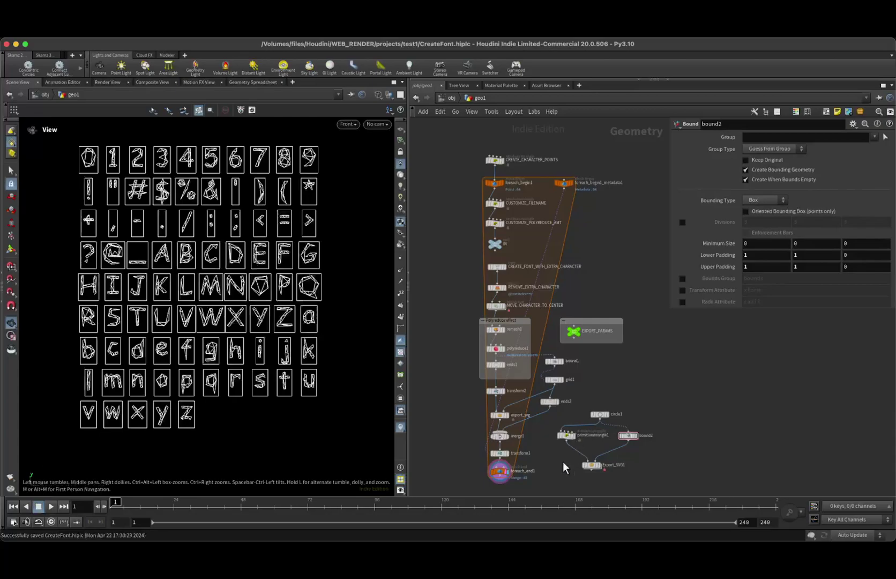
{"action": "left_click_drag", "start_coordinate": [725, 399], "coordinate": [694, 103]}
{"action": "left_click", "coordinate": [734, 226]}
{"action": "left_click", "coordinate": [648, 306]}
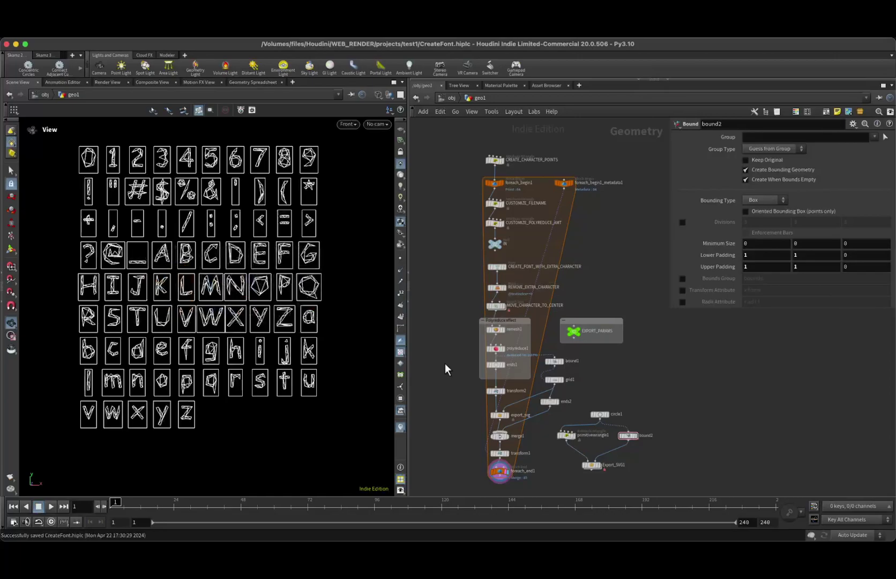
- Switch to the browser to check the Entagma video on importing and exporting vectors, and return to Houdini
{"action": "key", "text": "super+Tab"}
{"action": "key", "text": "super+Tab"}
{"action": "key", "text": "super+Tab"}
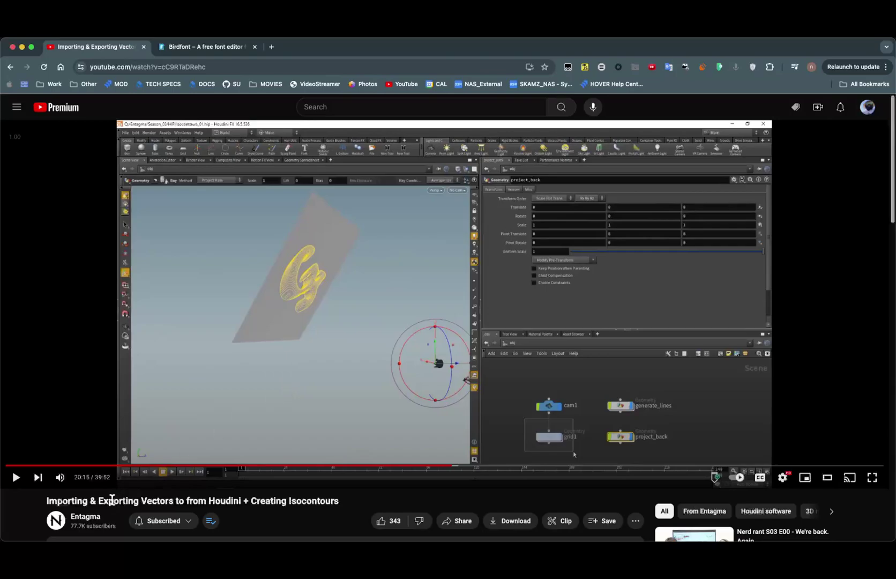
{"action": "left_click_drag", "start_coordinate": [45, 501], "coordinate": [237, 502]}
{"action": "left_click", "coordinate": [237, 502]}
{"action": "key", "text": "super+Tab"}
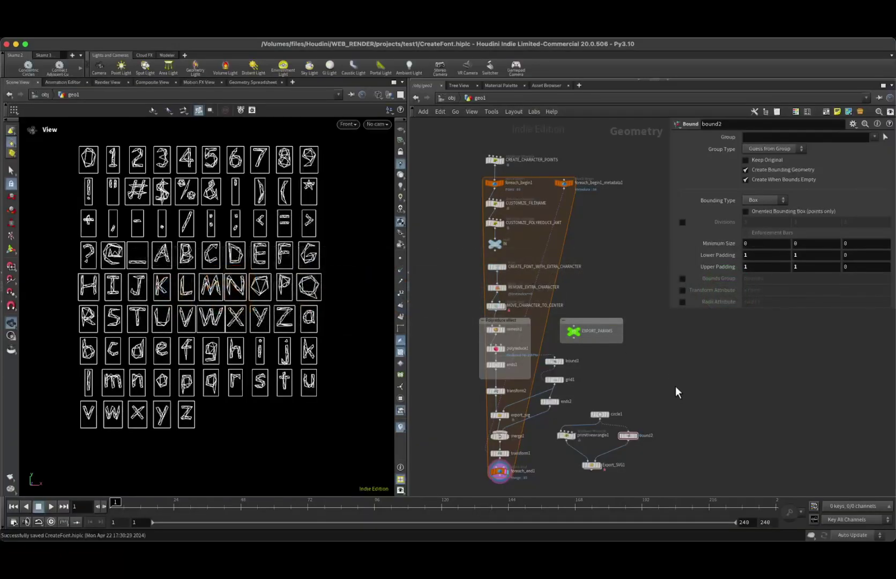
- Switch to the browser and show the Birdfont website
{"action": "middle_click_drag", "start_coordinate": [625, 382], "coordinate": [617, 363]}
{"action": "scroll", "coordinate": [621, 378], "scroll_direction": "up", "scroll_amount": 2}
{"action": "scroll", "coordinate": [616, 357], "scroll_direction": "down", "scroll_amount": 2}
{"action": "key", "text": "super+Tab"}
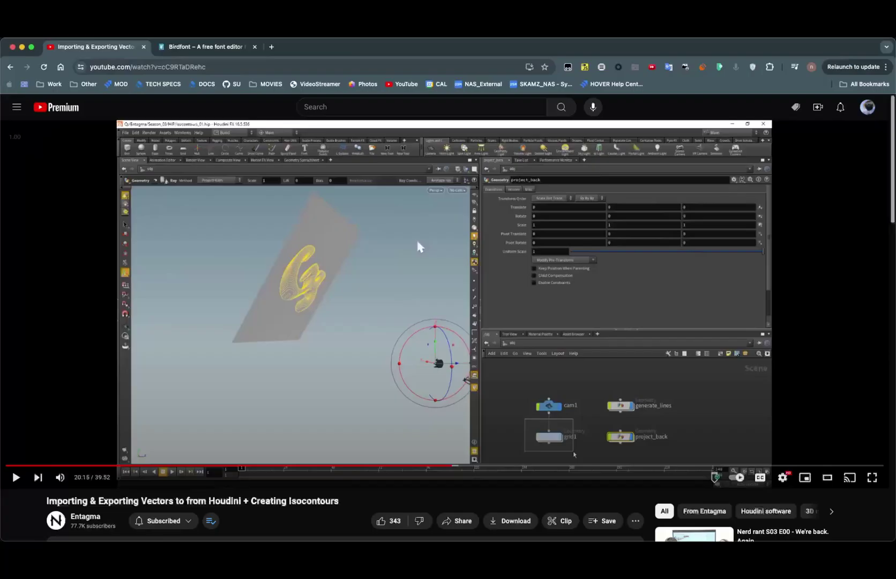
{"action": "left_click", "coordinate": [199, 47]}
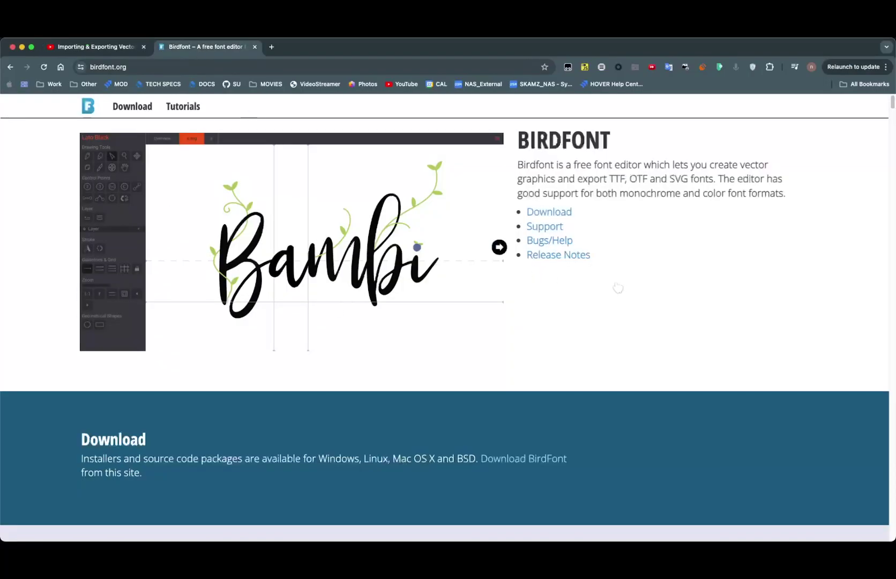
- Switch to the font editor showing the empty Untitled1.sfd font and close its window
{"action": "key", "text": "super+Tab"}
{"action": "key", "text": "Tab"}
{"action": "key", "text": "Tab"}
{"action": "key", "text": "Tab"}
{"action": "key", "text": "Tab"}
{"action": "key", "text": "Tab"}
{"action": "mouse_move", "coordinate": [408, 170]}
{"action": "left_mouse_down"}
{"action": "mouse_move", "coordinate": [416, 175]}
{"action": "mouse_move", "coordinate": [406, 181]}
{"action": "left_mouse_up"}
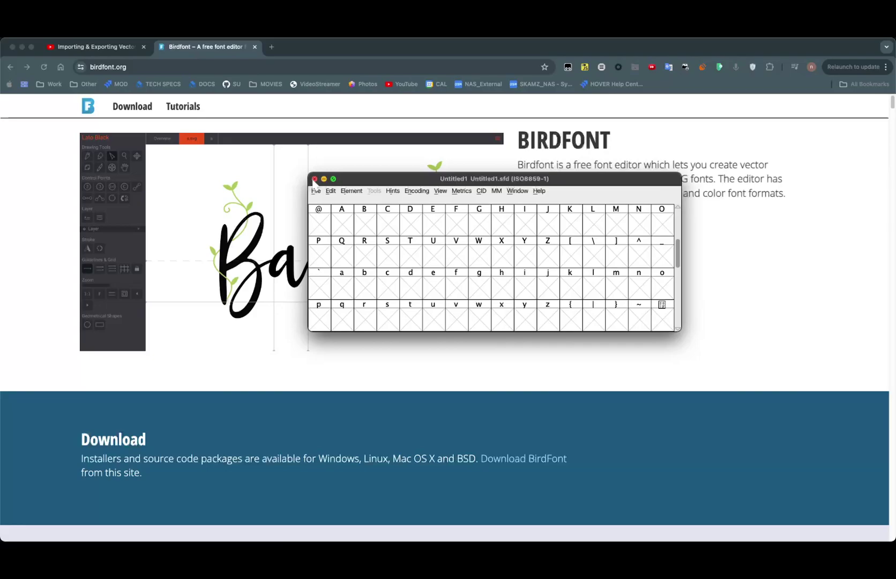
{"action": "left_click", "coordinate": [314, 179]}
{"action": "left_click_drag", "start_coordinate": [640, 285], "coordinate": [4, 112]}
{"action": "left_click", "coordinate": [658, 329]}
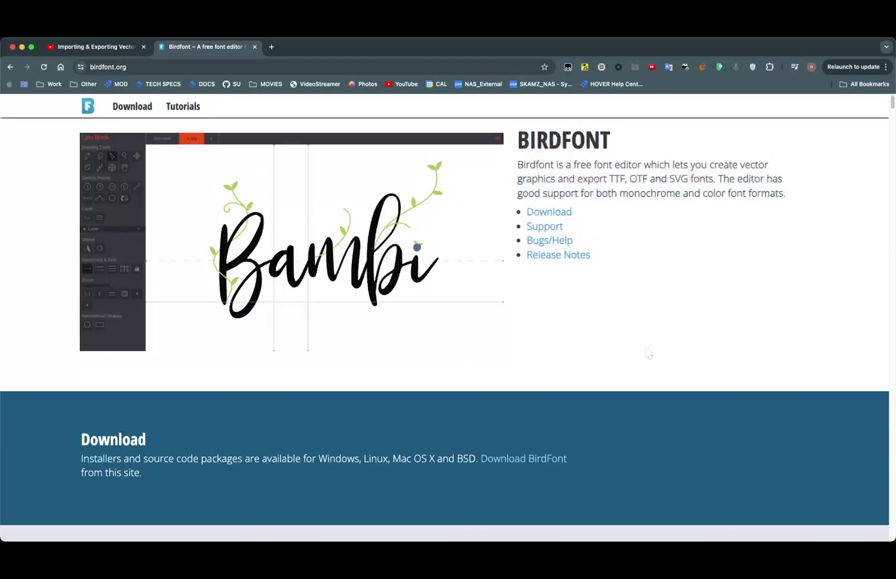
{"action": "left_click_drag", "start_coordinate": [638, 342], "coordinate": [696, 341]}
- Switch back to Houdini and move the circle1, primitivewrangle1, bound2 and Export_SVG1 nodes farther away from the character loop
{"action": "key", "text": "super+Tab"}
{"action": "key", "text": "super+Tab"}
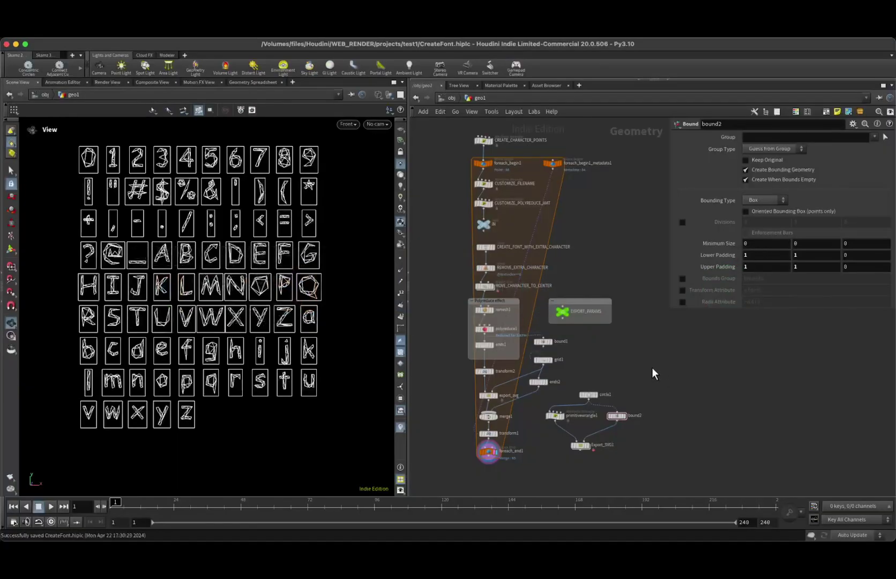
{"action": "scroll", "coordinate": [622, 455], "scroll_direction": "up", "scroll_amount": 3}
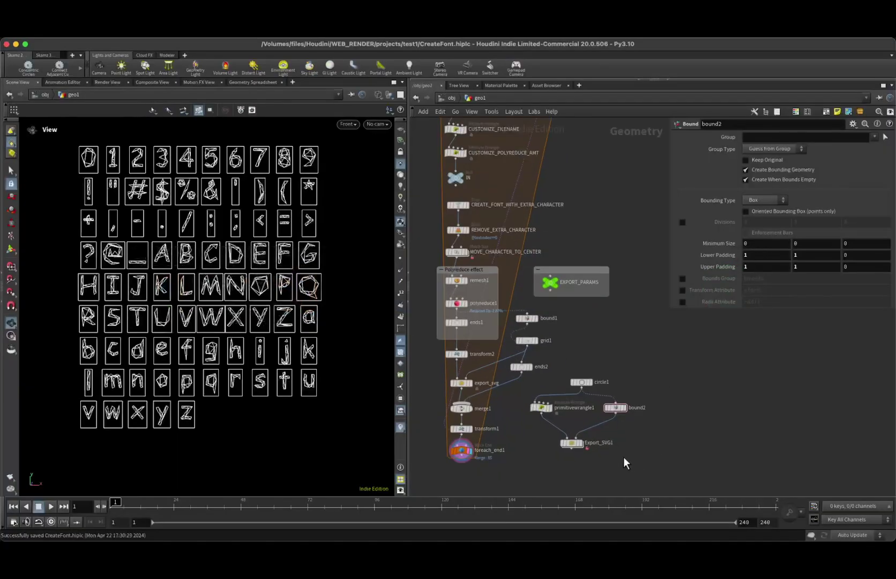
{"action": "left_click", "coordinate": [555, 438]}
{"action": "left_click_drag", "start_coordinate": [639, 445], "coordinate": [500, 347]}
{"action": "left_click_drag", "start_coordinate": [516, 386], "coordinate": [575, 395]}
{"action": "left_click", "coordinate": [531, 420]}
{"action": "scroll", "coordinate": [533, 415], "scroll_direction": "down", "scroll_amount": 3}
{"action": "key", "text": "h"}
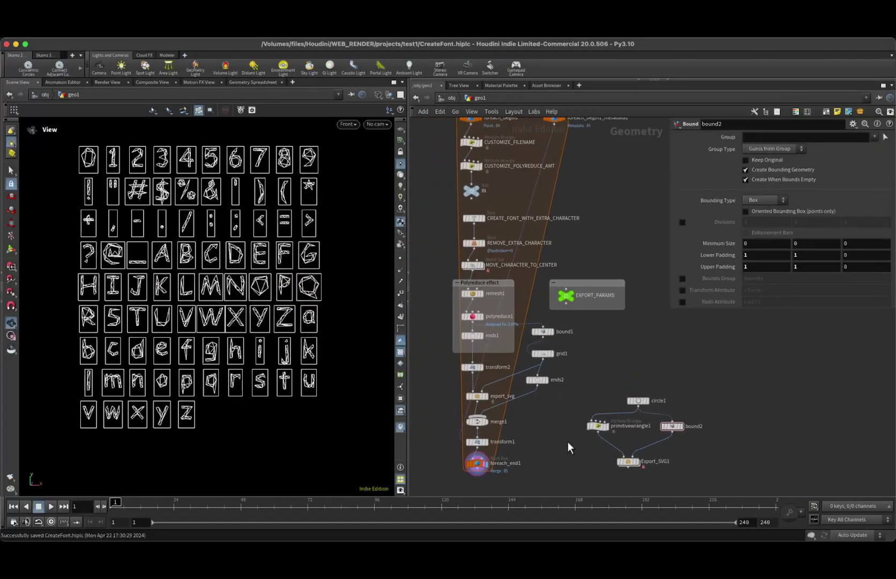
- Select the EXPORT_PARAMS null to show its export parameters
{"action": "left_click_drag", "start_coordinate": [459, 135], "coordinate": [567, 483]}
{"action": "left_click", "coordinate": [568, 482]}
{"action": "left_click_drag", "start_coordinate": [546, 417], "coordinate": [449, 128]}
{"action": "left_click", "coordinate": [649, 314]}
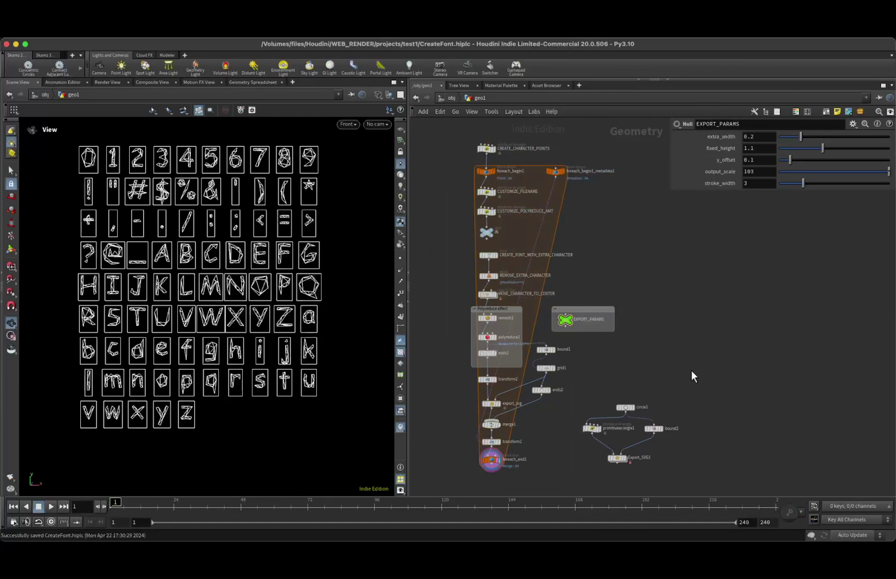
- Examine the generated characters in the viewport and the Polyreduce effect nodes in the network
{"action": "scroll", "coordinate": [551, 325], "scroll_direction": "up", "scroll_amount": 3}
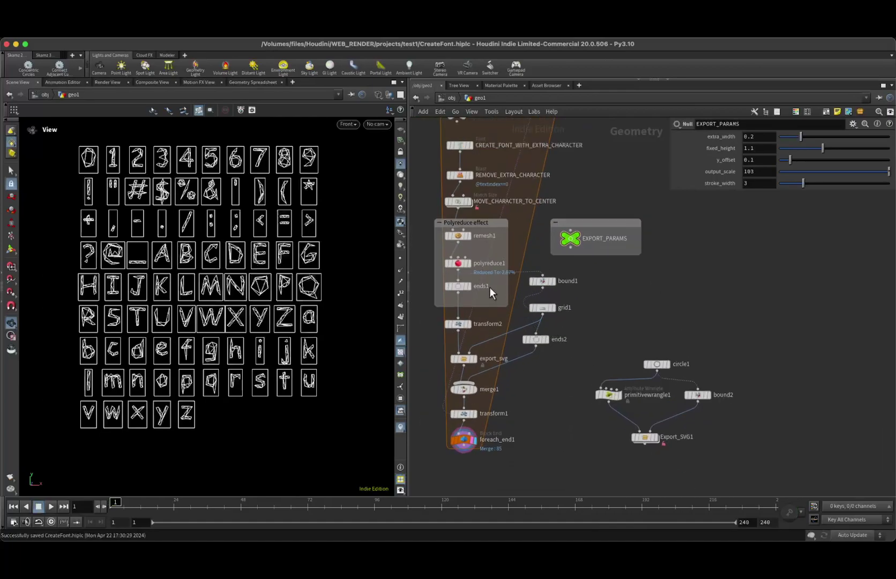
{"action": "scroll", "coordinate": [202, 274], "scroll_direction": "up", "scroll_amount": 1}
{"action": "scroll", "coordinate": [203, 273], "scroll_direction": "down", "scroll_amount": 1}
{"action": "middle_click_drag", "start_coordinate": [203, 273], "coordinate": [212, 295]}
{"action": "scroll", "coordinate": [204, 274], "scroll_direction": "up", "scroll_amount": 1}
{"action": "scroll", "coordinate": [204, 276], "scroll_direction": "up", "scroll_amount": 3}
{"action": "scroll", "coordinate": [204, 281], "scroll_direction": "down", "scroll_amount": 4}
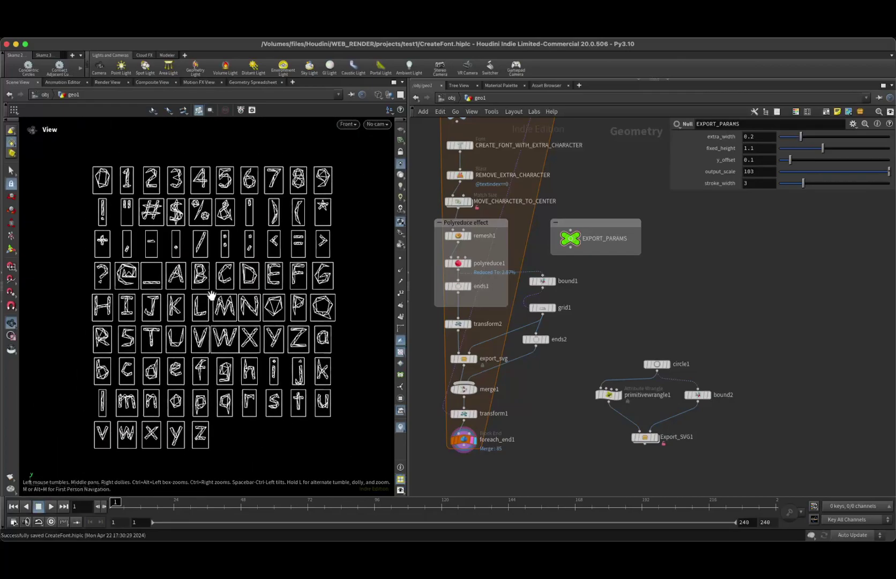
{"action": "scroll", "coordinate": [213, 295], "scroll_direction": "up", "scroll_amount": 2}
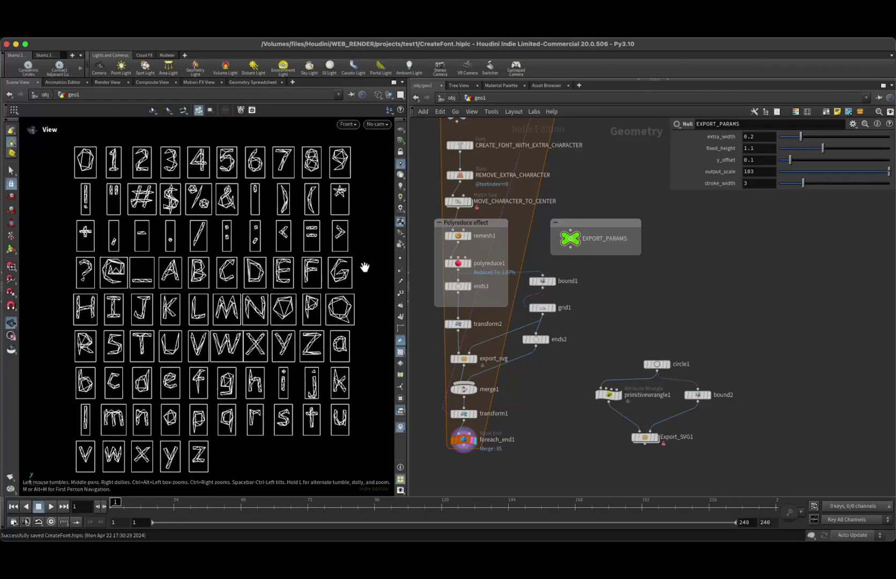
{"action": "mouse_move", "coordinate": [457, 262]}
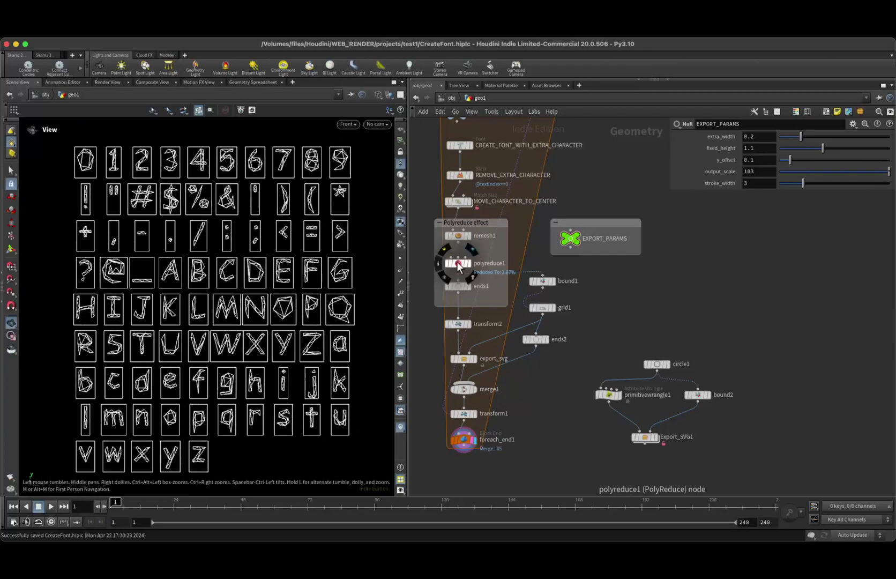
{"action": "scroll", "coordinate": [276, 344], "scroll_direction": "up", "scroll_amount": 1}
{"action": "middle_click_drag", "start_coordinate": [276, 344], "coordinate": [271, 327]}
{"action": "scroll", "coordinate": [272, 328], "scroll_direction": "down", "scroll_amount": 4}
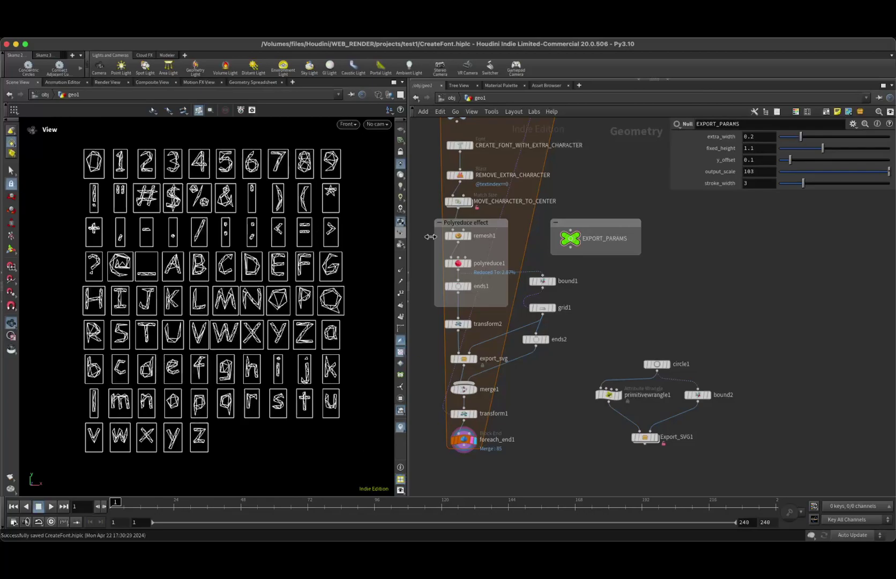
{"action": "mouse_move", "coordinate": [539, 337]}
{"action": "scroll", "coordinate": [572, 400], "scroll_direction": "down", "scroll_amount": 5}
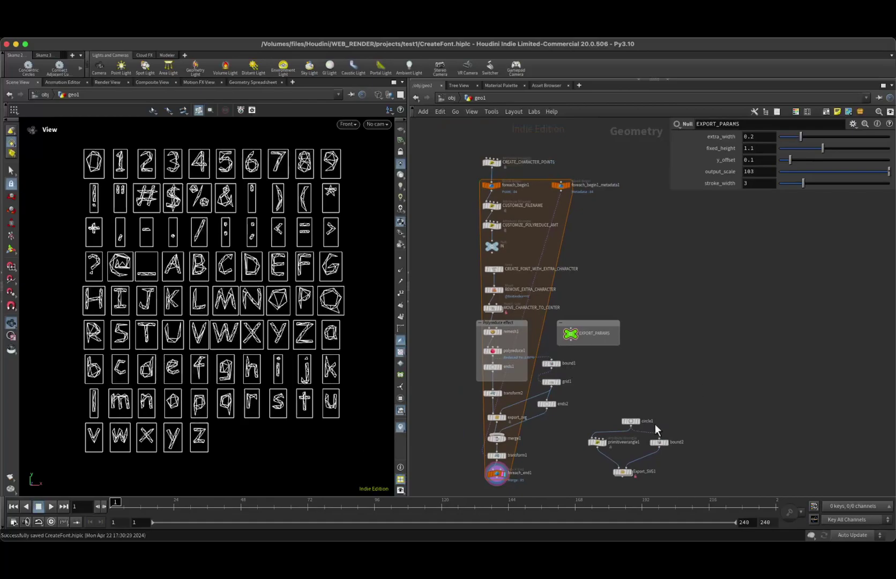
- Select the Export_SVG1 node below the circle example and inspect its parameters and inputs
{"action": "scroll", "coordinate": [643, 445], "scroll_direction": "up", "scroll_amount": 3}
{"action": "scroll", "coordinate": [630, 437], "scroll_direction": "up", "scroll_amount": 2}
{"action": "left_click", "coordinate": [623, 436]}
{"action": "scroll", "coordinate": [573, 441], "scroll_direction": "down", "scroll_amount": 3}
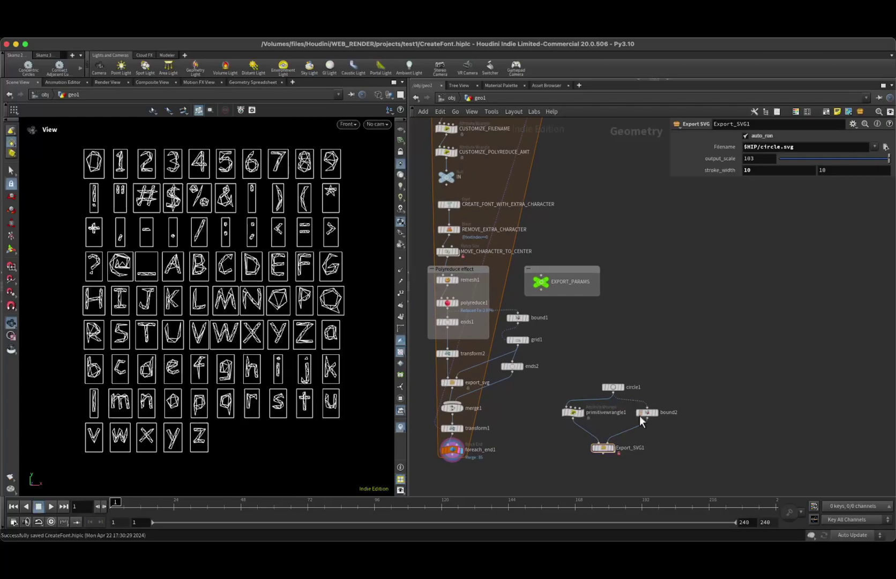
{"action": "scroll", "coordinate": [624, 438], "scroll_direction": "up", "scroll_amount": 2}
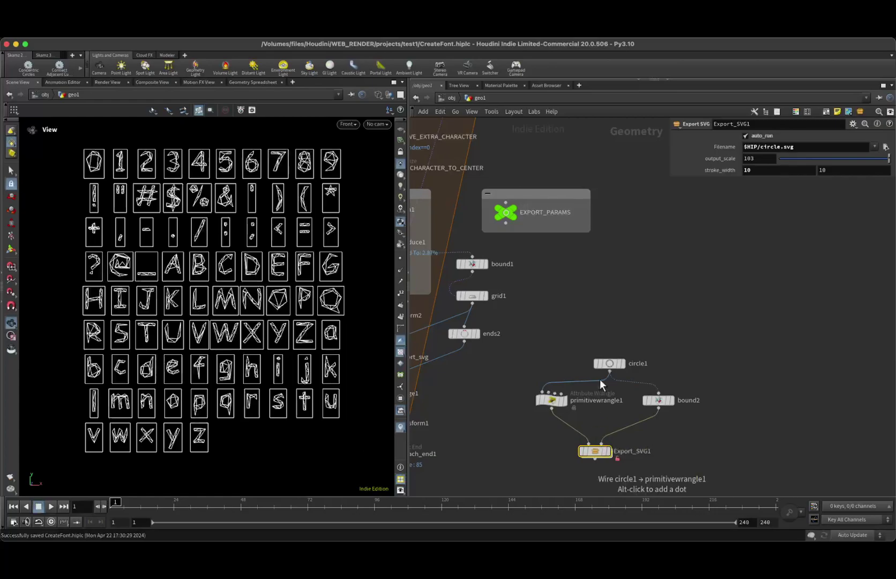
{"action": "left_click_drag", "start_coordinate": [603, 362], "coordinate": [600, 363]}
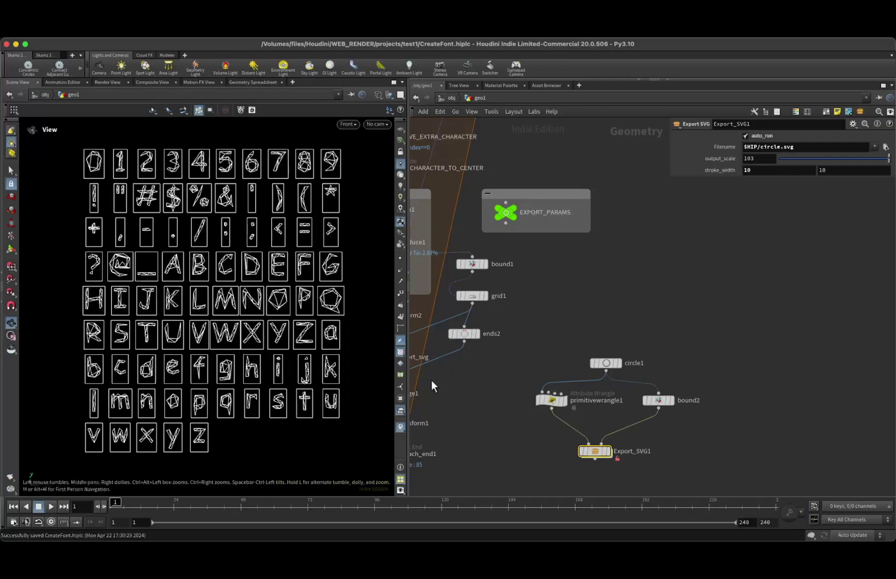
{"action": "mouse_move", "coordinate": [596, 454]}
- Display the circle1 node in the viewport and turn off the display of foreach_end1
{"action": "scroll", "coordinate": [592, 402], "scroll_direction": "up", "scroll_amount": 3}
{"action": "left_click", "coordinate": [630, 349]}
{"action": "left_click", "coordinate": [627, 351]}
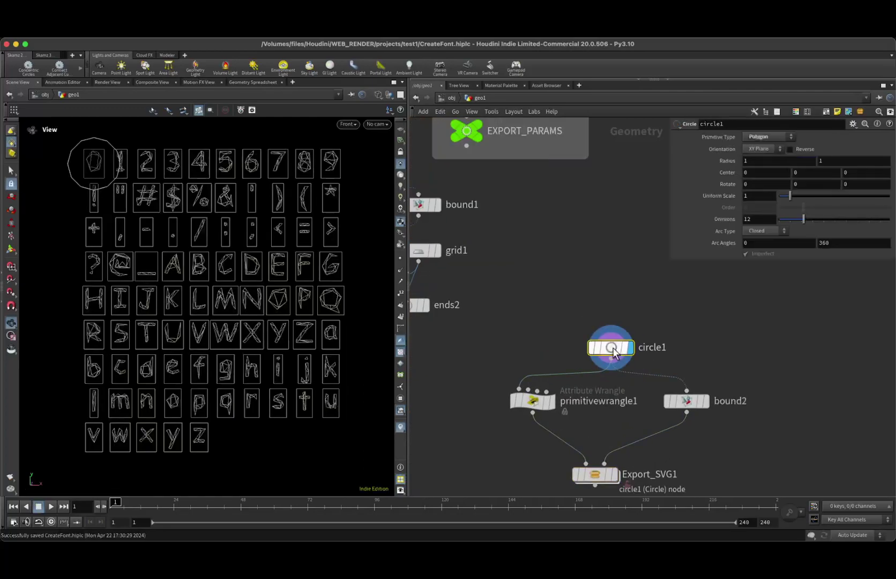
{"action": "scroll", "coordinate": [460, 340], "scroll_direction": "down", "scroll_amount": 3}
{"action": "middle_click_drag", "start_coordinate": [460, 340], "coordinate": [648, 278]}
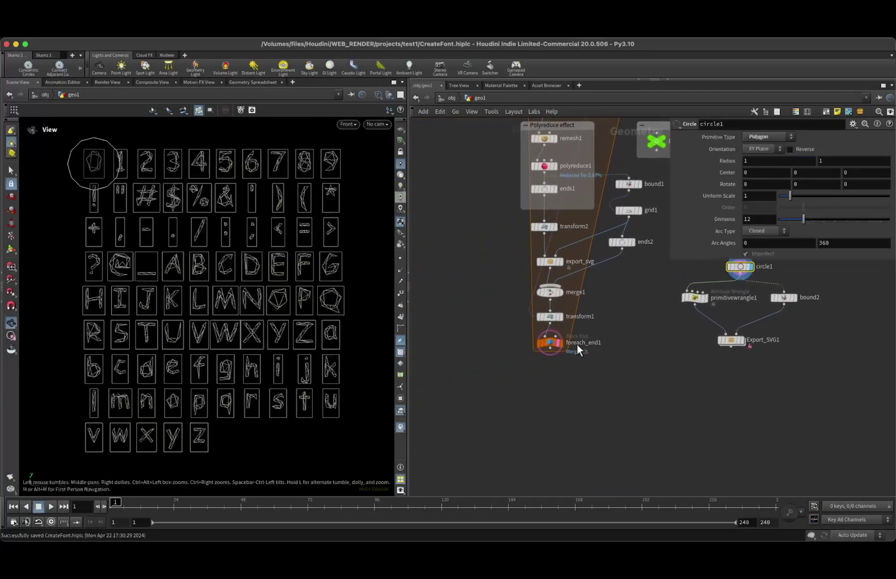
{"action": "scroll", "coordinate": [577, 343], "scroll_direction": "up", "scroll_amount": 2}
{"action": "left_click", "coordinate": [559, 342]}
{"action": "middle_click_drag", "start_coordinate": [646, 329], "coordinate": [511, 422]}
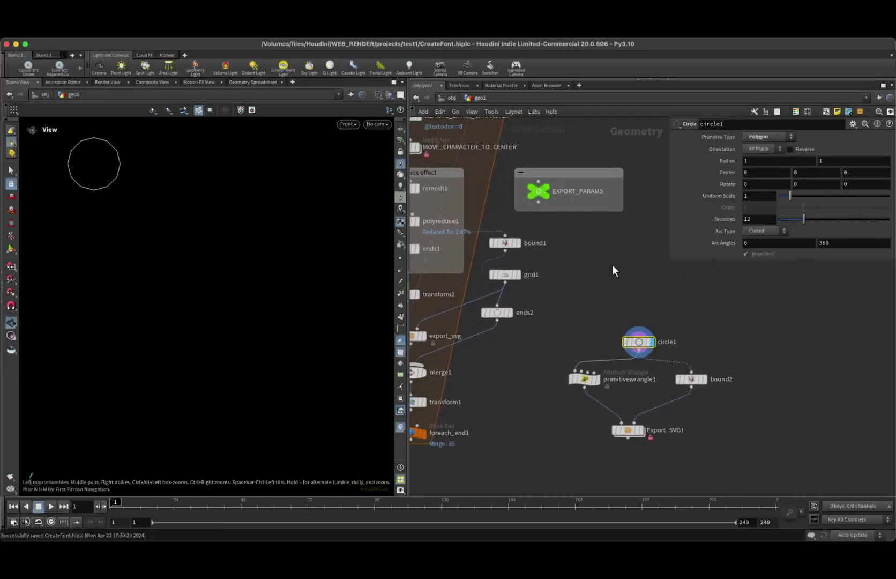
- Switch the viewport to shaded display and frame the circle
{"action": "key", "text": "w"}
{"action": "middle_click_drag", "start_coordinate": [79, 194], "coordinate": [152, 260]}
{"action": "key", "text": "f"}
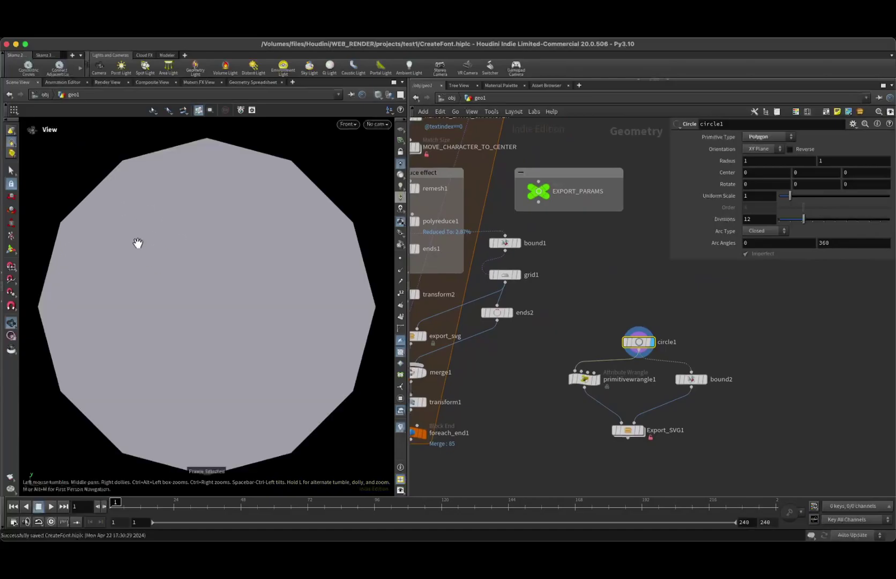
- Select primitivewrangle1 and review the stroke_color and fill_color attributes in its VEXpression
{"action": "mouse_move", "coordinate": [639, 343]}
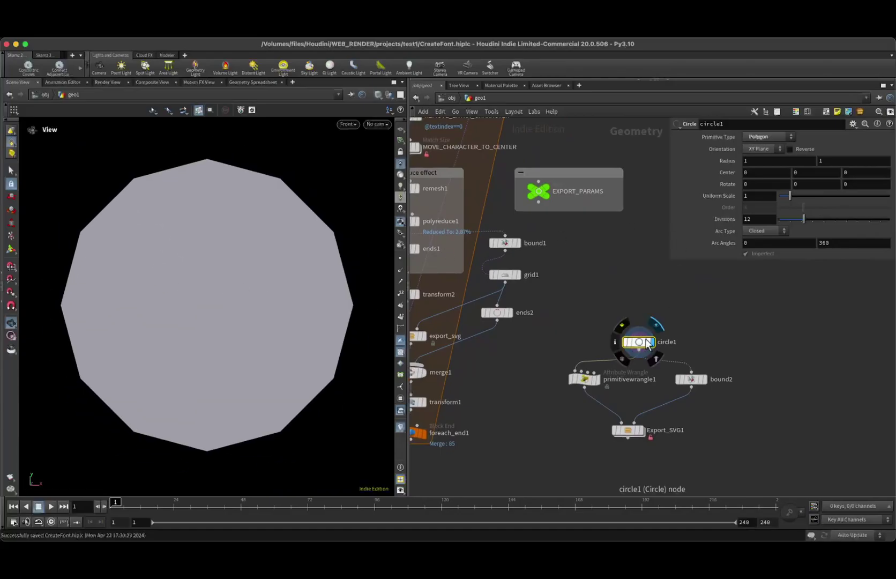
{"action": "scroll", "coordinate": [686, 348], "scroll_direction": "up", "scroll_amount": 2}
{"action": "middle_click_drag", "start_coordinate": [685, 348], "coordinate": [672, 325]}
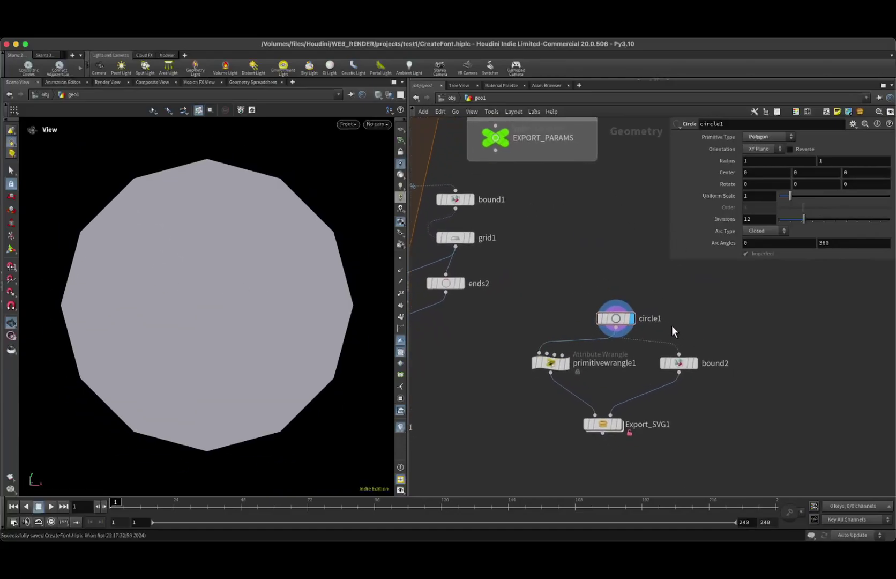
{"action": "left_click", "coordinate": [550, 366]}
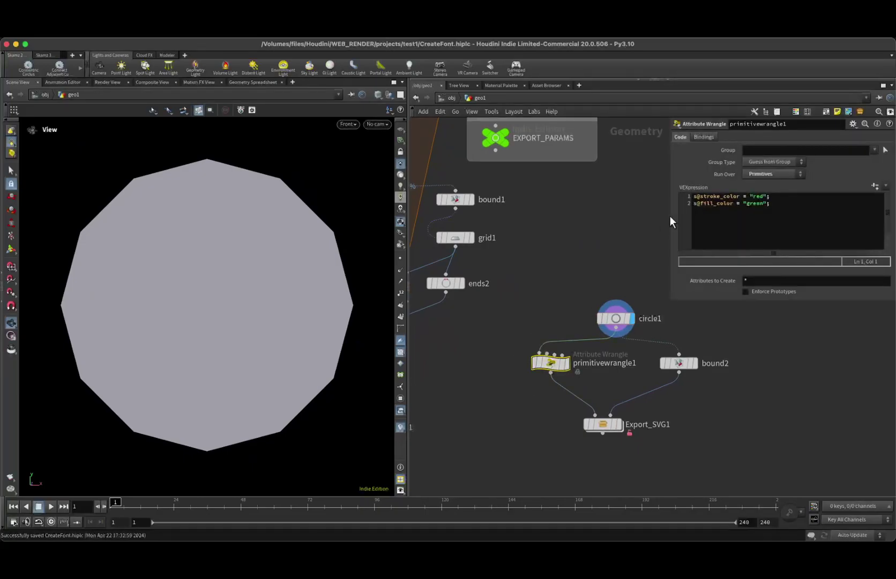
{"action": "left_click_drag", "start_coordinate": [780, 203], "coordinate": [686, 193]}
{"action": "left_click", "coordinate": [780, 205]}
{"action": "left_click", "coordinate": [725, 205]}
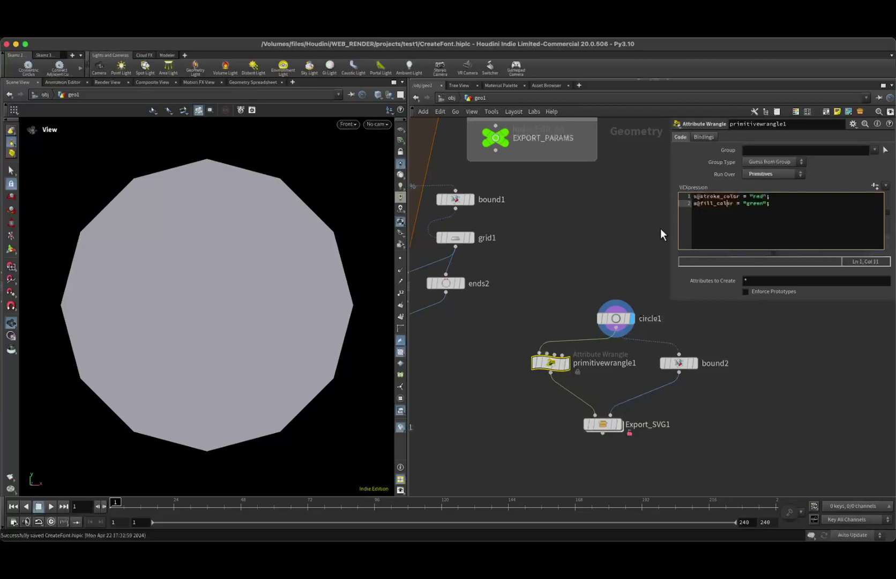
- Comment out the stroke_color line in primitivewrangle1's VEXpression
{"action": "left_click", "coordinate": [694, 198]}
{"action": "type", "text": "/"}
{"action": "key", "text": "BackSpace"}
{"action": "type", "text": "//"}
{"action": "left_click", "coordinate": [696, 201]}
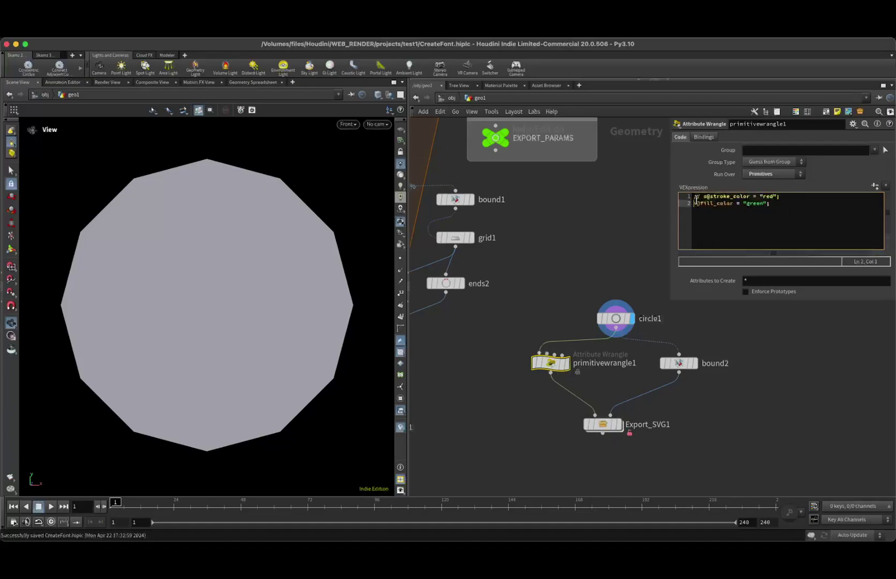
- Review the bounding parameters of bound2 and the filename, output_scale and stroke_width of Export_SVG1
{"action": "left_click", "coordinate": [670, 365]}
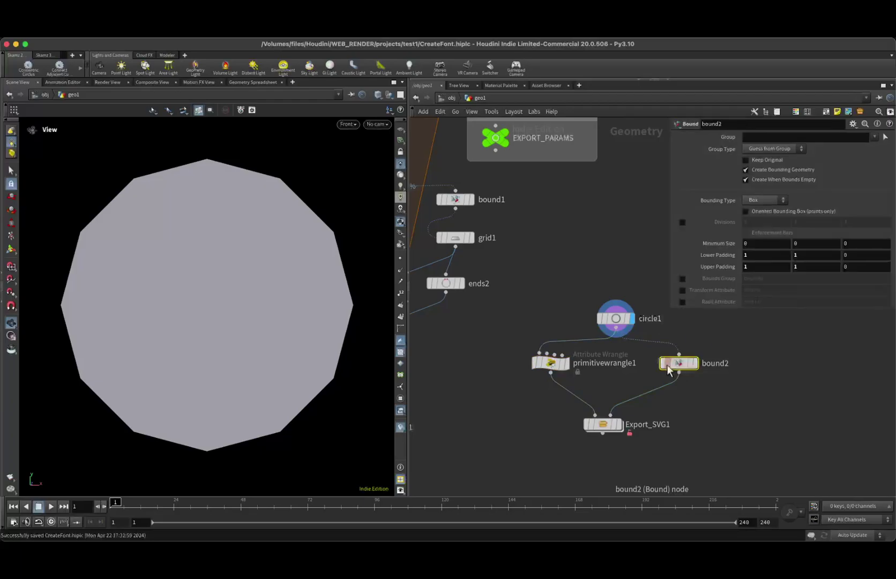
{"action": "scroll", "coordinate": [700, 417], "scroll_direction": "down", "scroll_amount": 1}
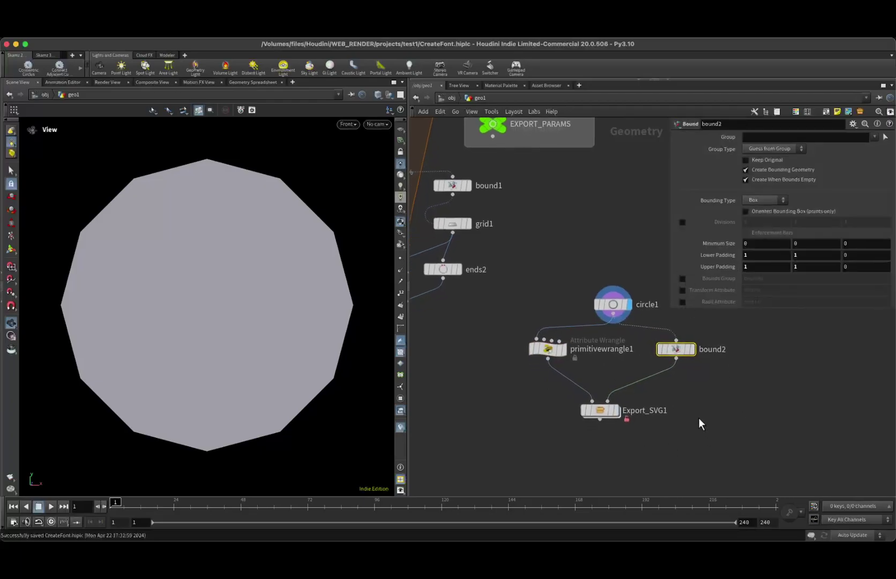
{"action": "left_click", "coordinate": [597, 408]}
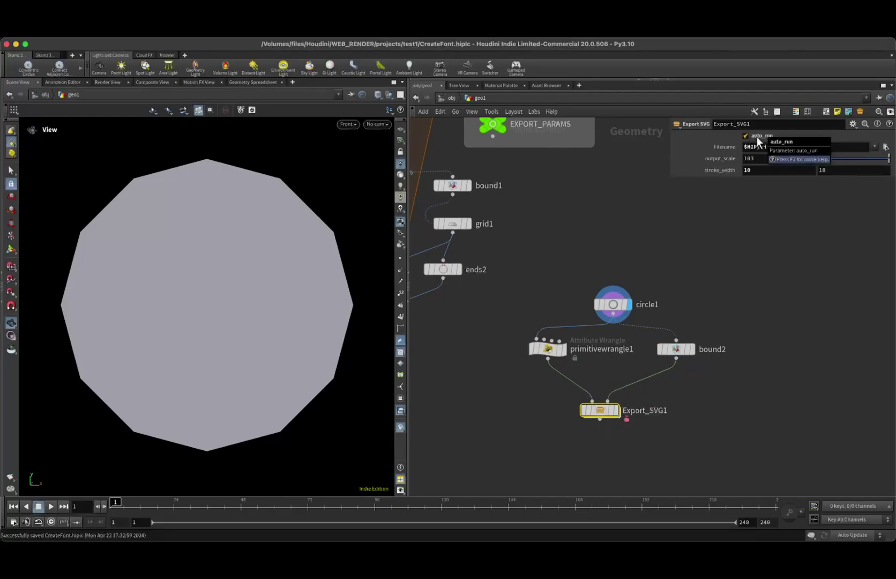
{"action": "left_click_drag", "start_coordinate": [798, 146], "coordinate": [739, 161]}
{"action": "left_click", "coordinate": [772, 148]}
{"action": "left_click", "coordinate": [754, 157]}
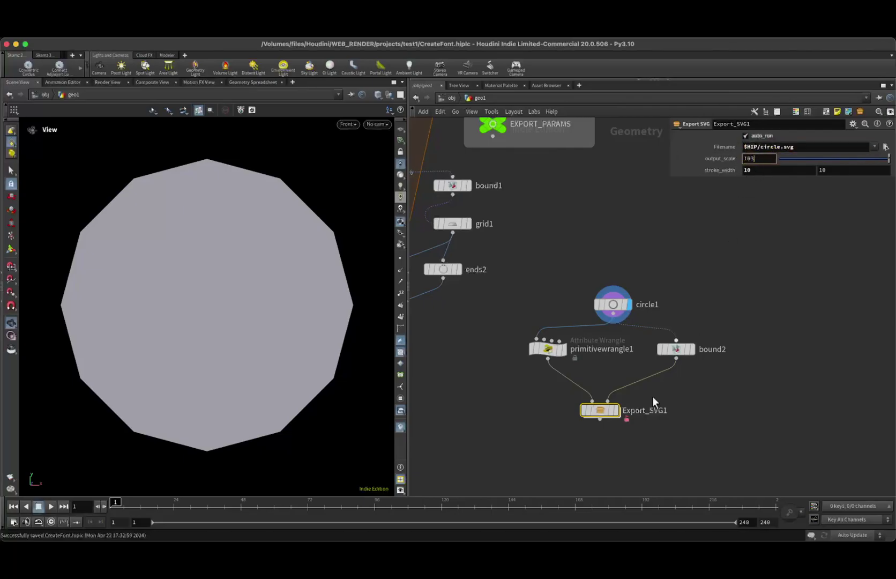
{"action": "mouse_move", "coordinate": [660, 354]}
{"action": "left_click_drag", "start_coordinate": [758, 158], "coordinate": [742, 159]}
{"action": "left_click", "coordinate": [750, 158]}
{"action": "left_click", "coordinate": [756, 158]}
{"action": "left_click", "coordinate": [760, 171]}
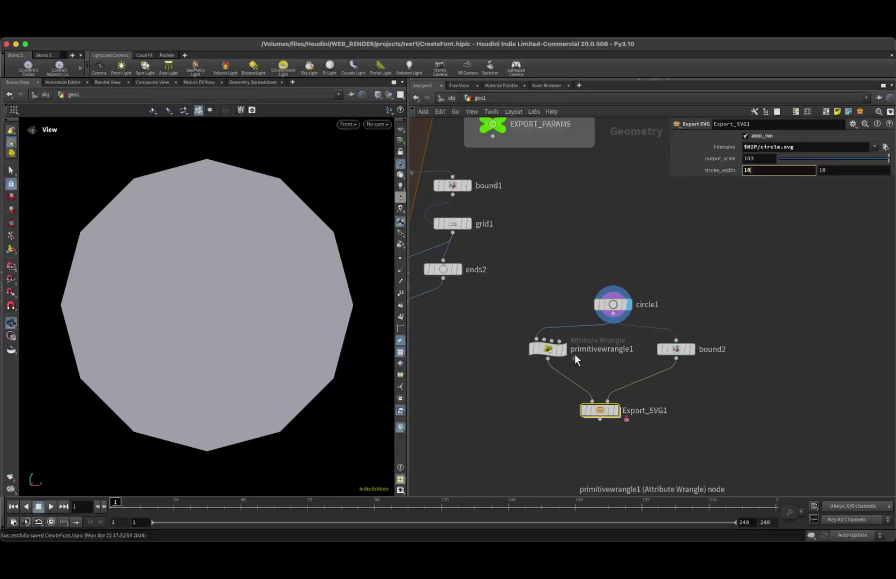
{"action": "mouse_move", "coordinate": [598, 301]}
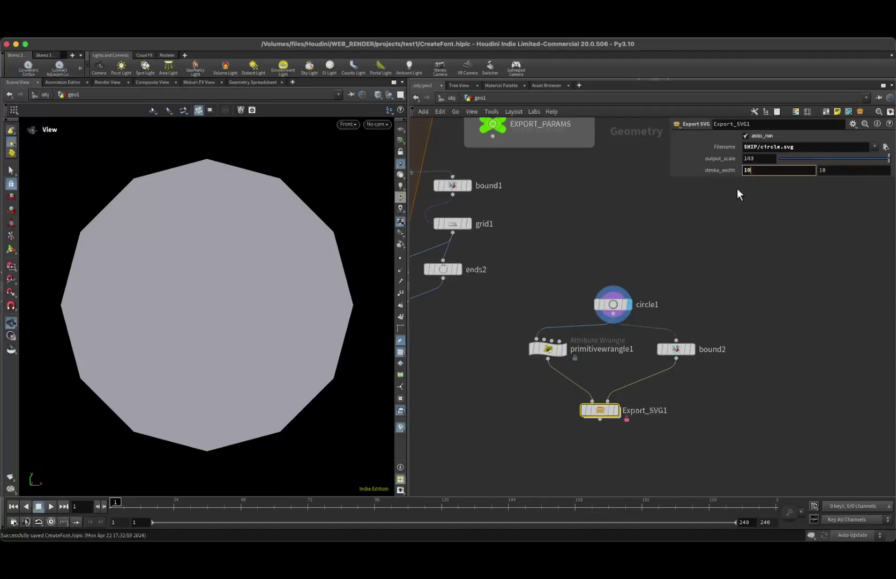
- Set the first stroke_width value of Export_SVG1 to 10
{"action": "key", "text": "Return"}
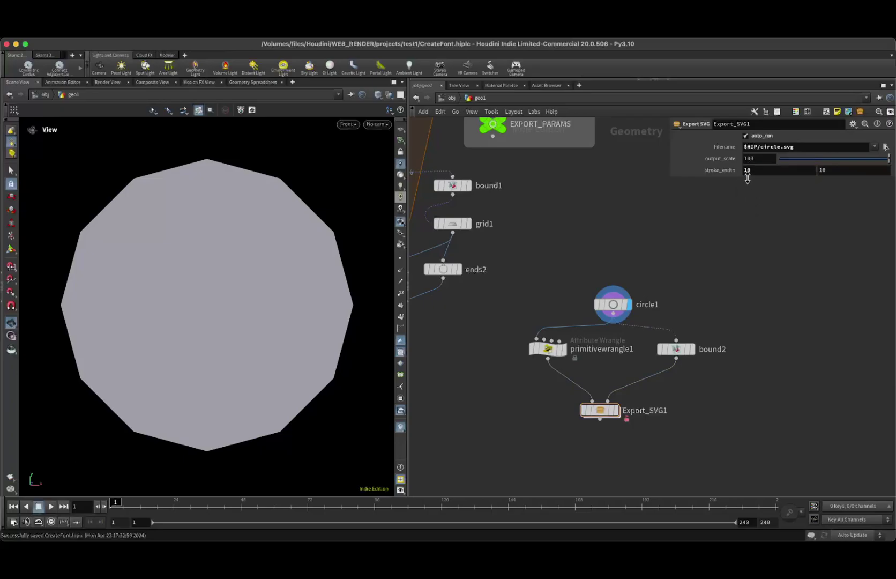
{"action": "left_click", "coordinate": [745, 169]}
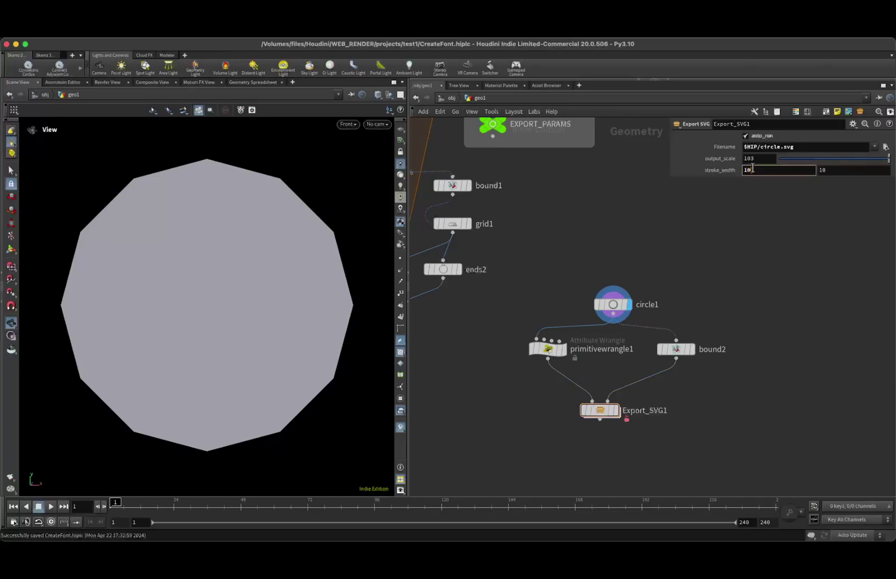
{"action": "left_click_drag", "start_coordinate": [757, 167], "coordinate": [723, 170]}
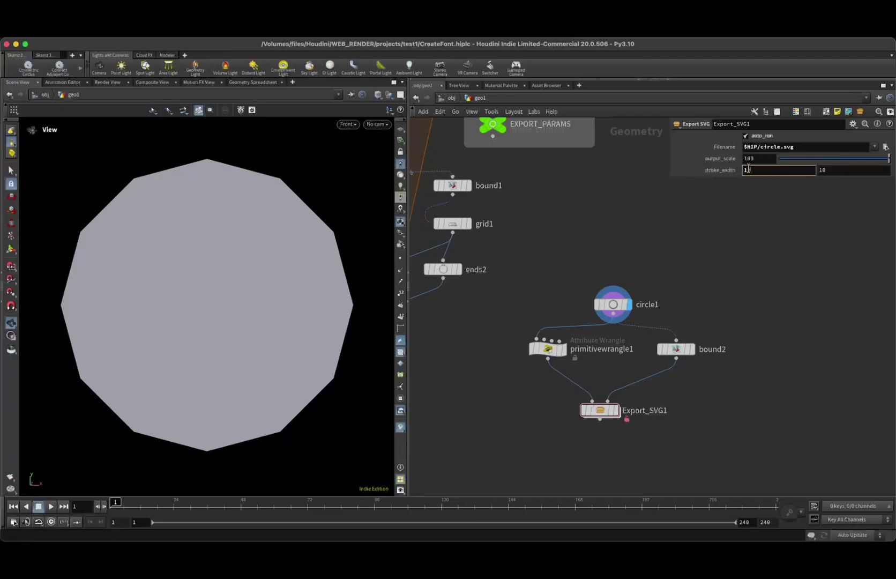
{"action": "double_click", "coordinate": [768, 171]}
{"action": "left_click", "coordinate": [839, 170]}
{"action": "left_click_drag", "start_coordinate": [778, 169], "coordinate": [742, 164]}
{"action": "left_click", "coordinate": [758, 169]}
{"action": "left_click", "coordinate": [599, 410]}
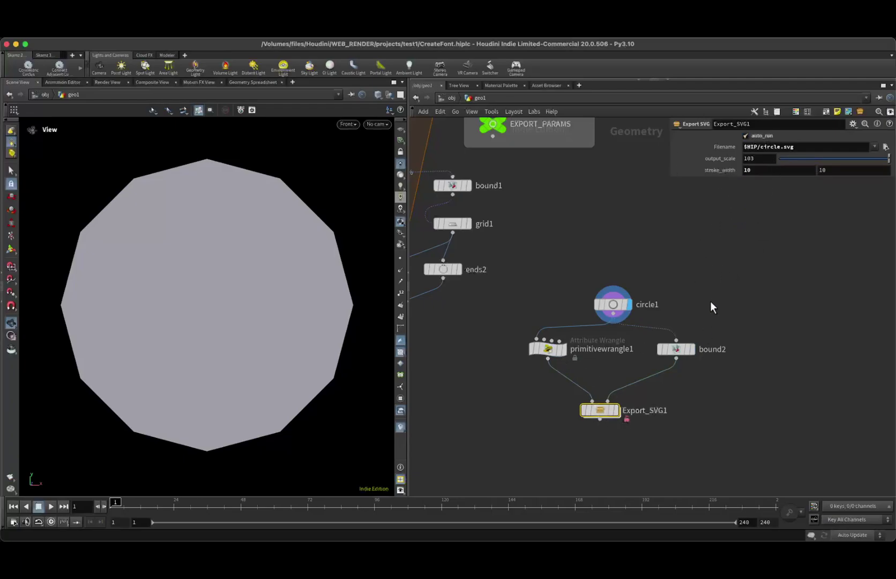
- Switch to a new Finder window and browse to the Houdini folder WEB_RENDER/projects/test1
{"action": "key", "text": "super+Tab"}
{"action": "key", "text": "super+Tab"}
{"action": "key", "text": "super+Tab"}
{"action": "key", "text": "super+Tab"}
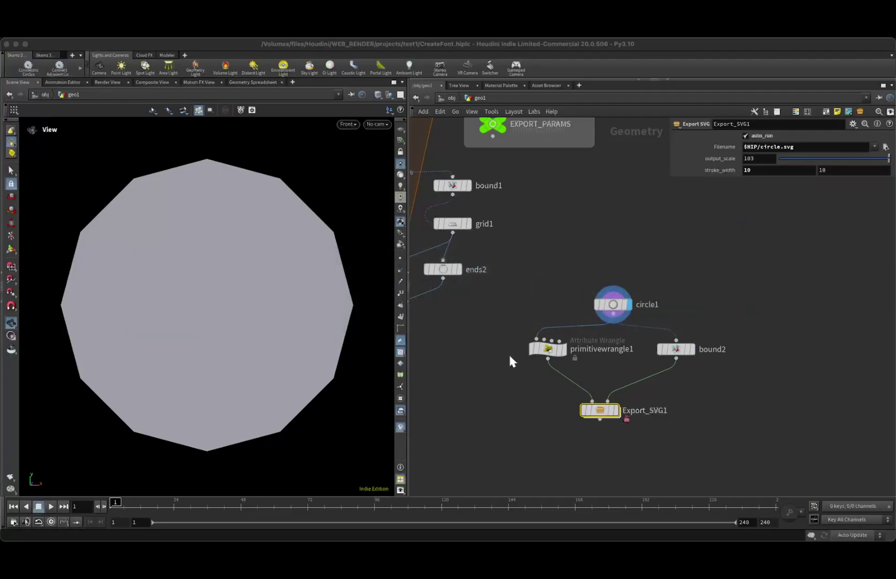
{"action": "key", "text": "super+n"}
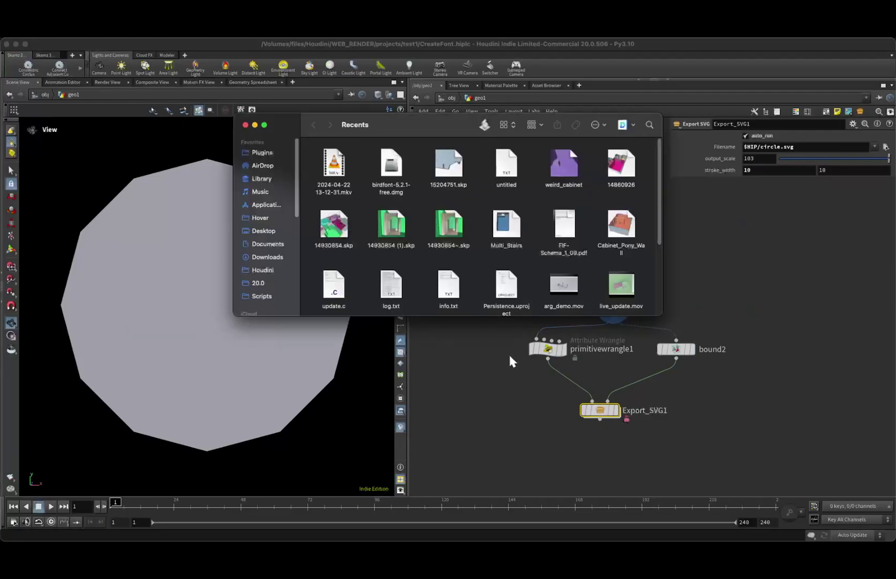
{"action": "left_click", "coordinate": [264, 270]}
{"action": "left_click", "coordinate": [340, 216]}
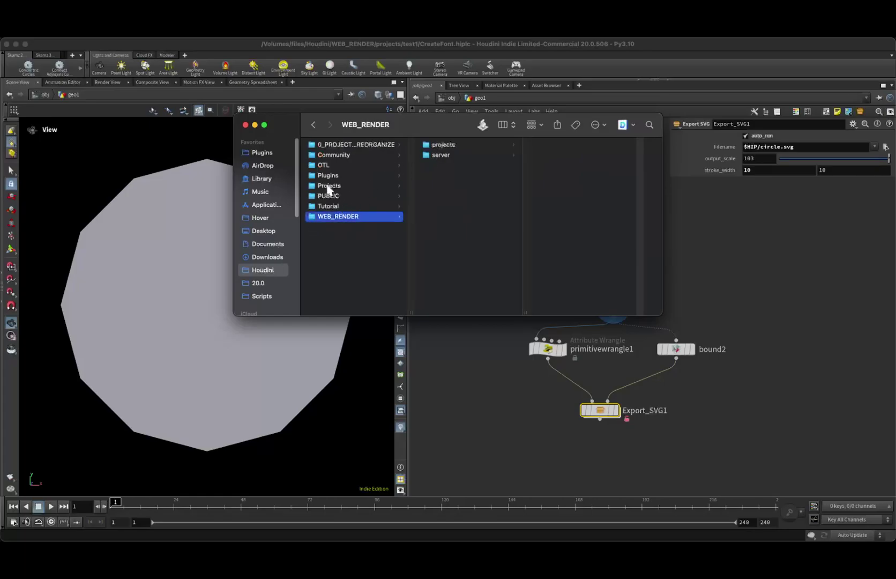
{"action": "left_click", "coordinate": [439, 146]}
{"action": "left_click", "coordinate": [568, 144]}
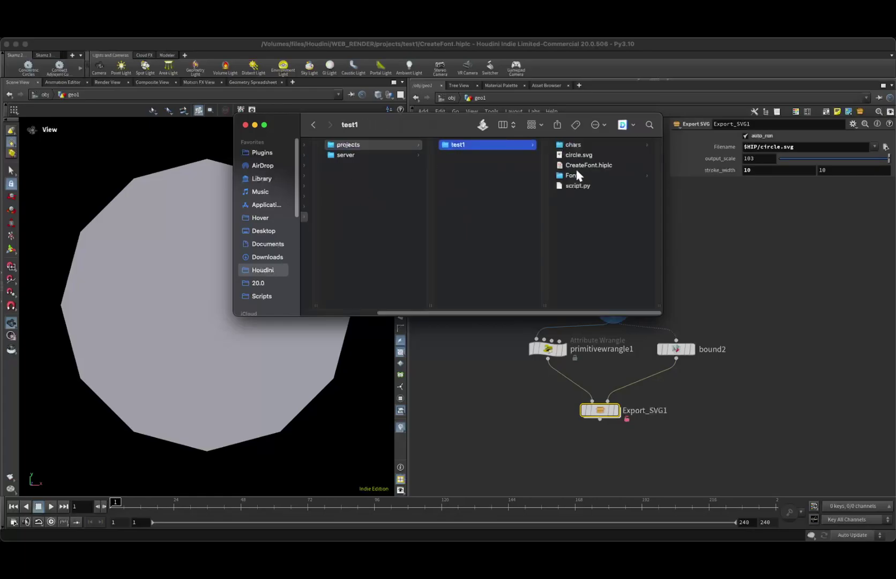
- Preview circle.svg in the test1 folder and move the Finder window clear of the node network
{"action": "left_click", "coordinate": [574, 147]}
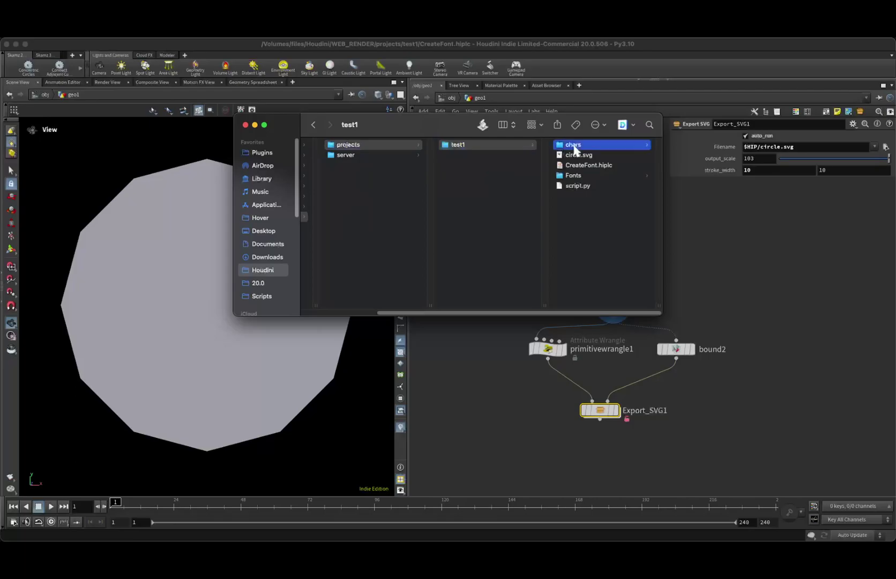
{"action": "left_click", "coordinate": [473, 156]}
{"action": "key", "text": "space"}
{"action": "key", "text": "space"}
{"action": "left_click_drag", "start_coordinate": [442, 120], "coordinate": [269, 81]}
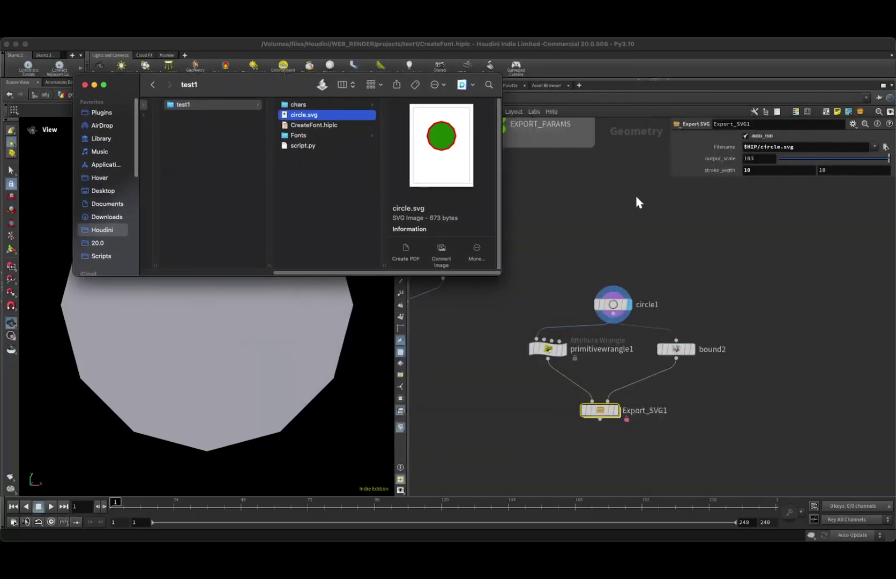
- Display Export_SVG1 in Houdini to run the export, and preview the updated circle.svg in Finder
{"action": "left_click", "coordinate": [606, 430]}
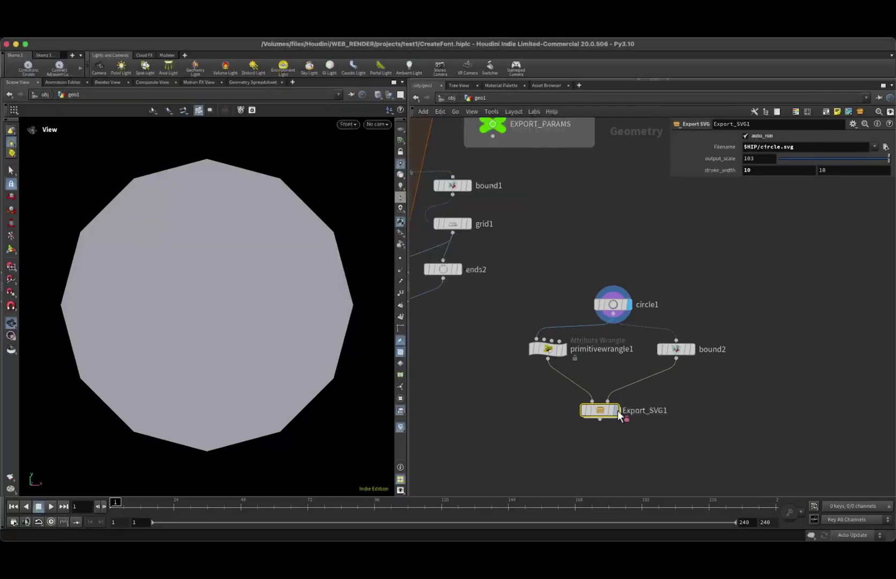
{"action": "key", "text": "super+Tab"}
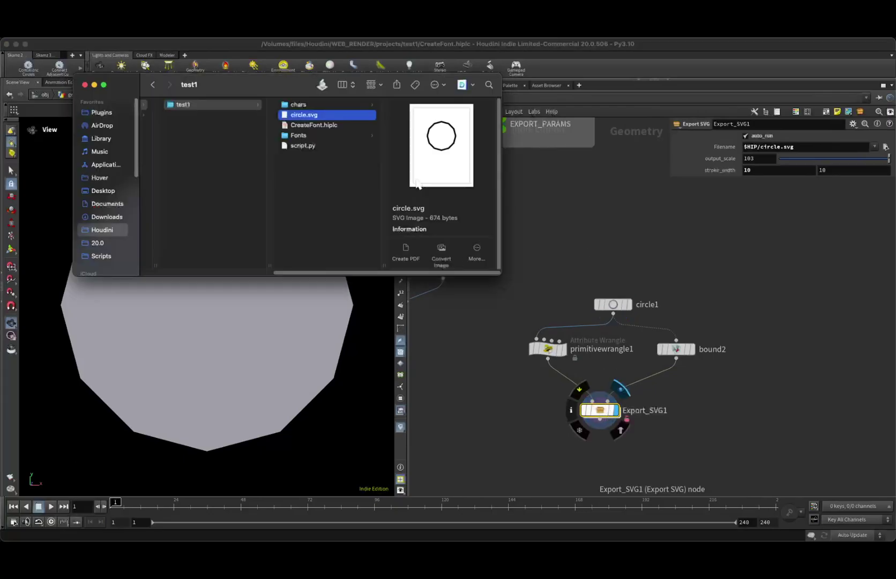
{"action": "key", "text": "space"}
{"action": "key", "text": "space"}
{"action": "key", "text": "space"}
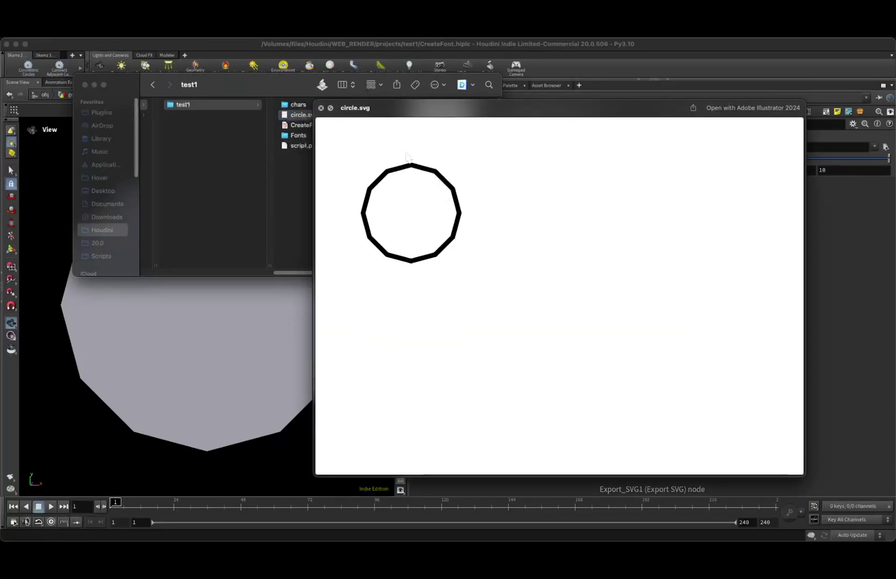
{"action": "key", "text": "space"}
{"action": "key", "text": "space"}
{"action": "key", "text": "space"}
{"action": "left_click", "coordinate": [524, 235]}
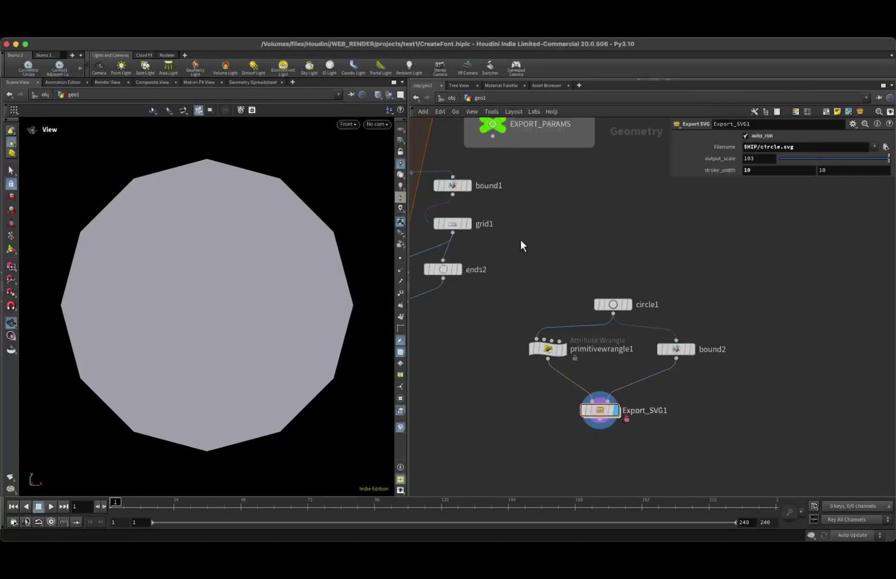
- Set the first stroke_width value of Export_SVG1 to 5 and check circle.svg in Finder
{"action": "left_click", "coordinate": [560, 354]}
{"action": "left_click", "coordinate": [617, 416]}
{"action": "left_click", "coordinate": [749, 170]}
{"action": "type", "text": "$"}
{"action": "key", "text": "Return"}
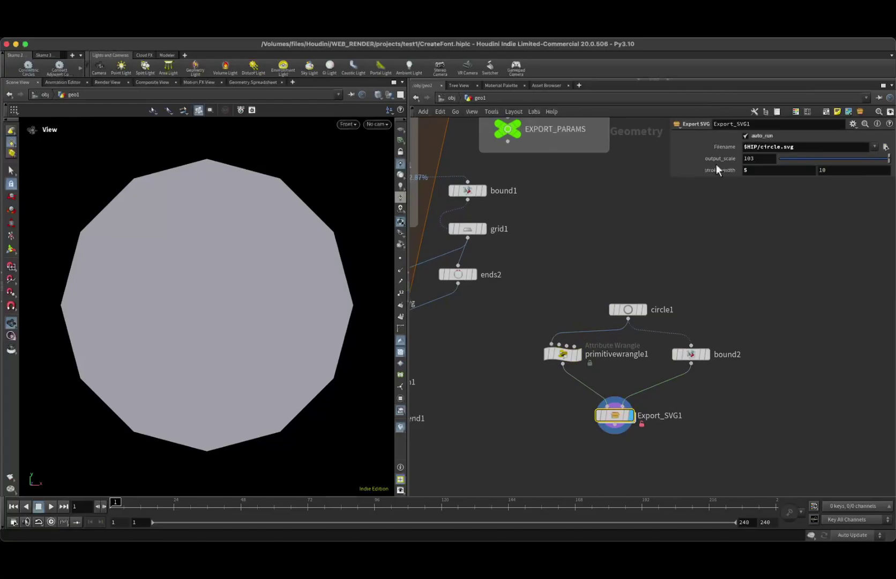
{"action": "key", "text": "super+Tab"}
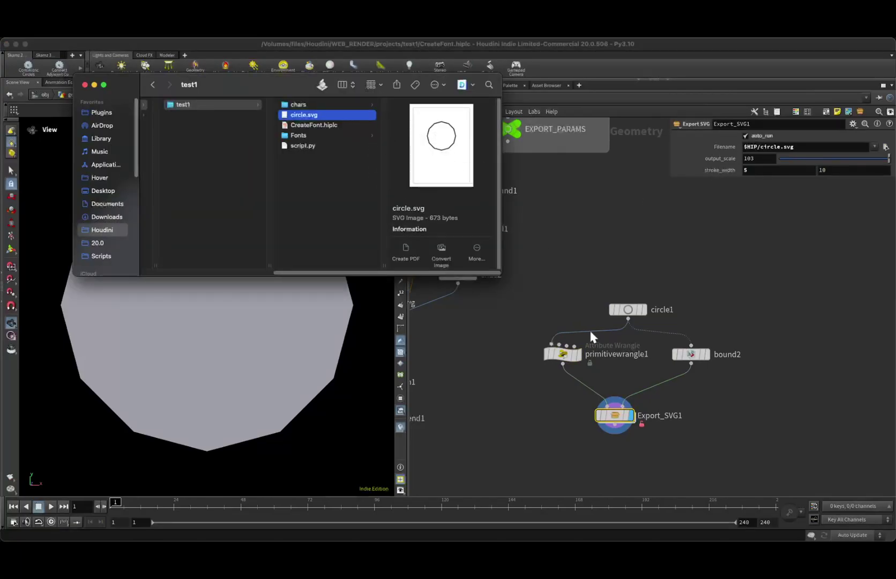
- Uncomment the stroke_color line in primitivewrangle1's VEXpression and check circle.svg in Finder
{"action": "left_click", "coordinate": [563, 355]}
{"action": "left_click", "coordinate": [701, 197]}
{"action": "key", "text": "BackSpace"}
{"action": "key", "text": "BackSpace"}
{"action": "key", "text": "BackSpace"}
{"action": "key", "text": "super+Tab"}
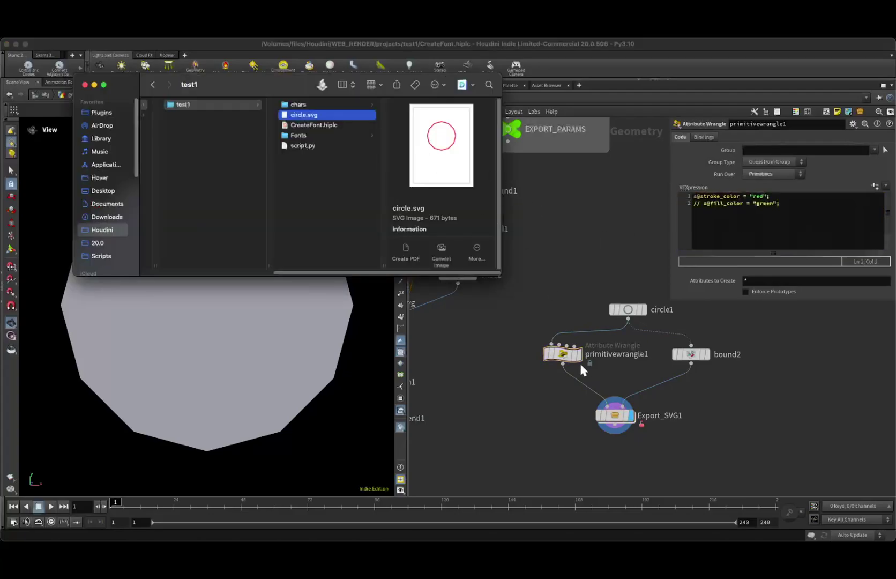
{"action": "left_click", "coordinate": [700, 202]}
{"action": "left_click_drag", "start_coordinate": [703, 201], "coordinate": [678, 199]}
{"action": "key", "text": "BackSpace"}
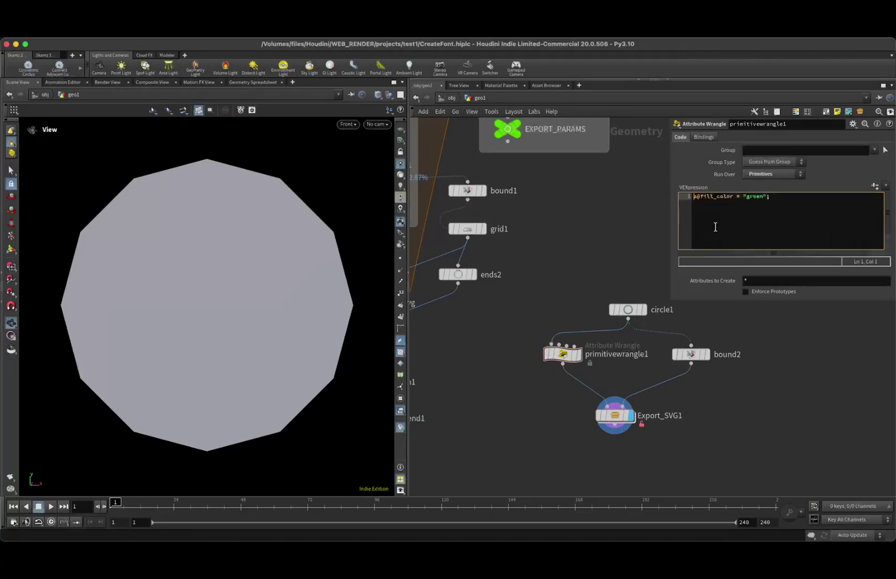
{"action": "key", "text": "super+z"}
- Uncomment the fill_color line in primitivewrangle1's VEXpression and check circle.svg in Finder
{"action": "left_click", "coordinate": [706, 207]}
{"action": "key", "text": "Left"}
{"action": "key", "text": "BackSpace"}
{"action": "key", "text": "BackSpace"}
{"action": "key", "text": "BackSpace"}
{"action": "key", "text": "super+Tab"}
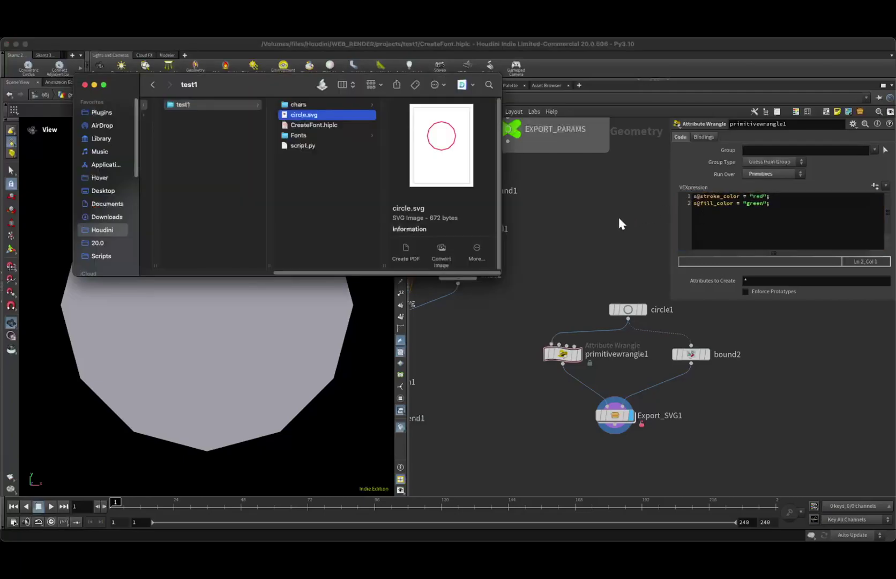
- Change the stroke_color string in primitivewrangle1's VEXpression to the hex color "#00FF00"
{"action": "left_click", "coordinate": [761, 202]}
{"action": "type", "text": "s"}
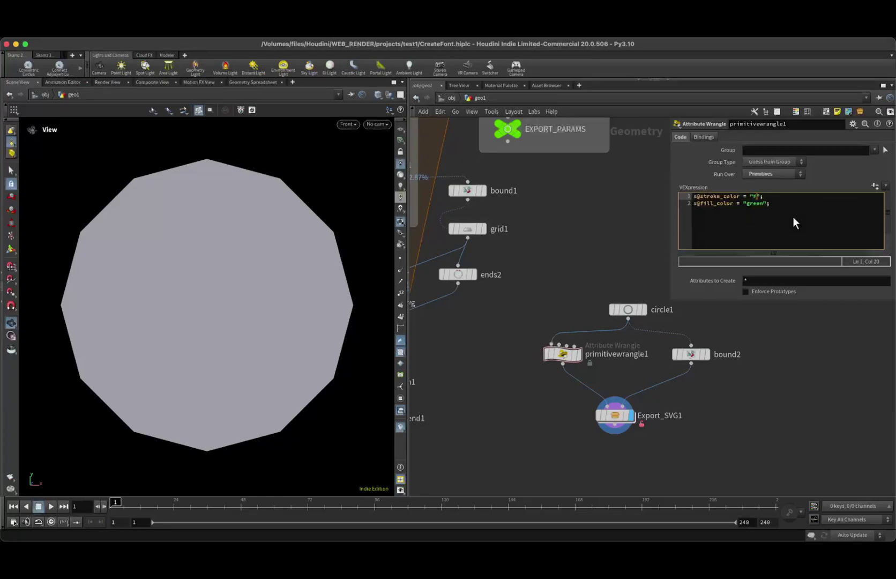
{"action": "type", "text": "80"}
{"action": "left_click", "coordinate": [796, 354]}
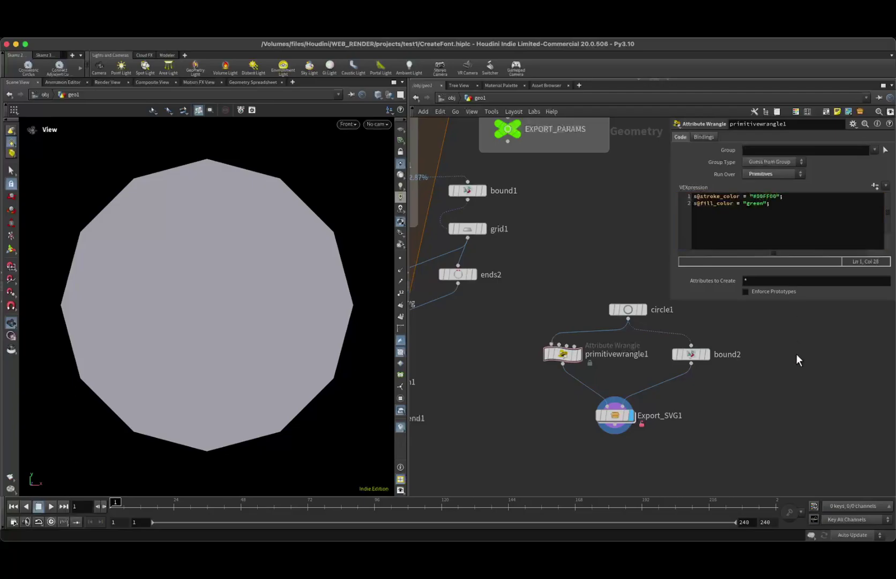
- Preview the re-exported circle.svg in Finder and return to the wrangle code in Houdini
{"action": "key", "text": "super+Tab"}
{"action": "key", "text": "space"}
{"action": "key", "text": "space"}
{"action": "key", "text": "space"}
{"action": "key", "text": "space"}
{"action": "left_click", "coordinate": [733, 209]}
- Open the contents of Export_SVG1 and review the Python code of its svg_export node
{"action": "middle_click_drag", "start_coordinate": [555, 284], "coordinate": [567, 294]}
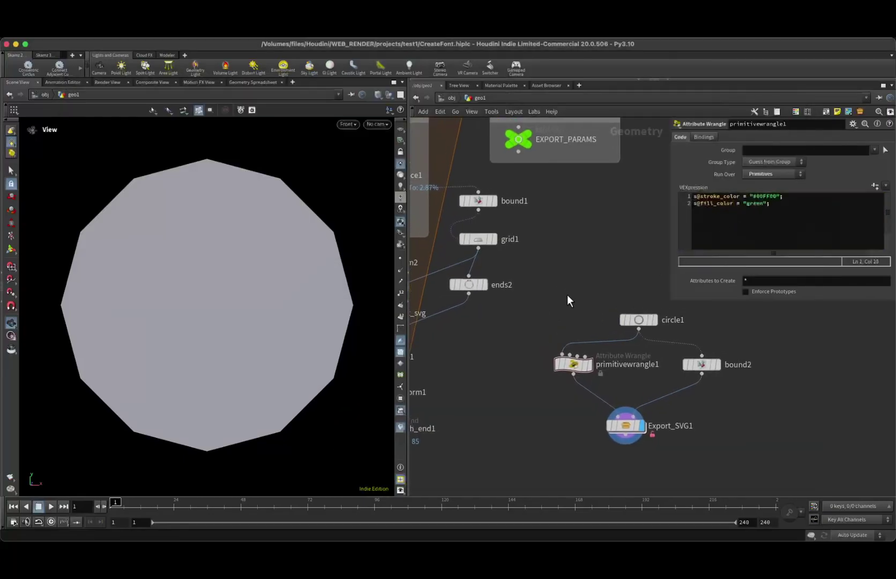
{"action": "left_click", "coordinate": [627, 426]}
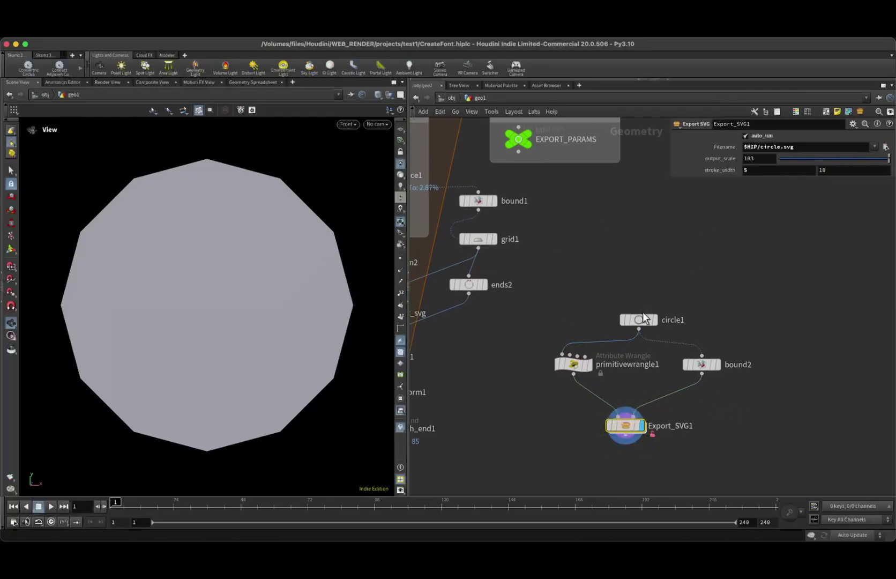
{"action": "double_click", "coordinate": [625, 425]}
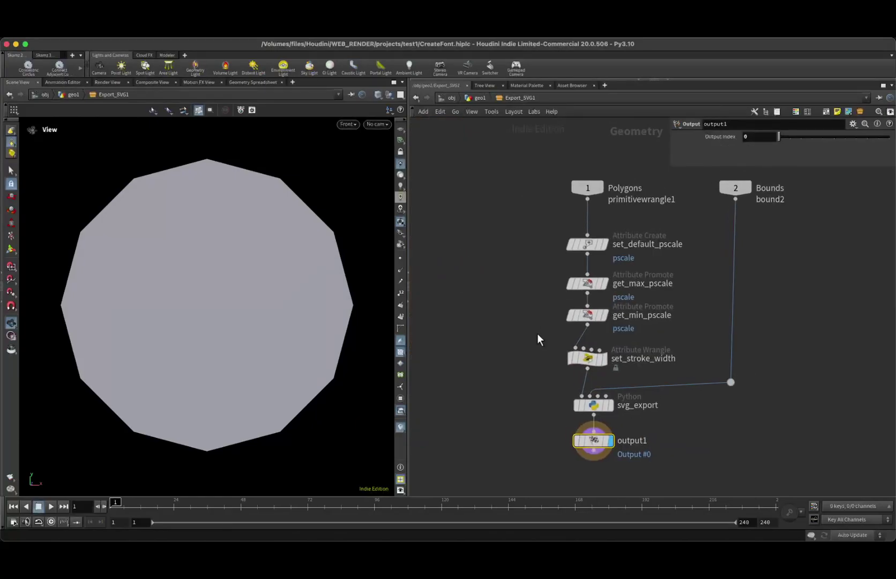
{"action": "left_click", "coordinate": [593, 405]}
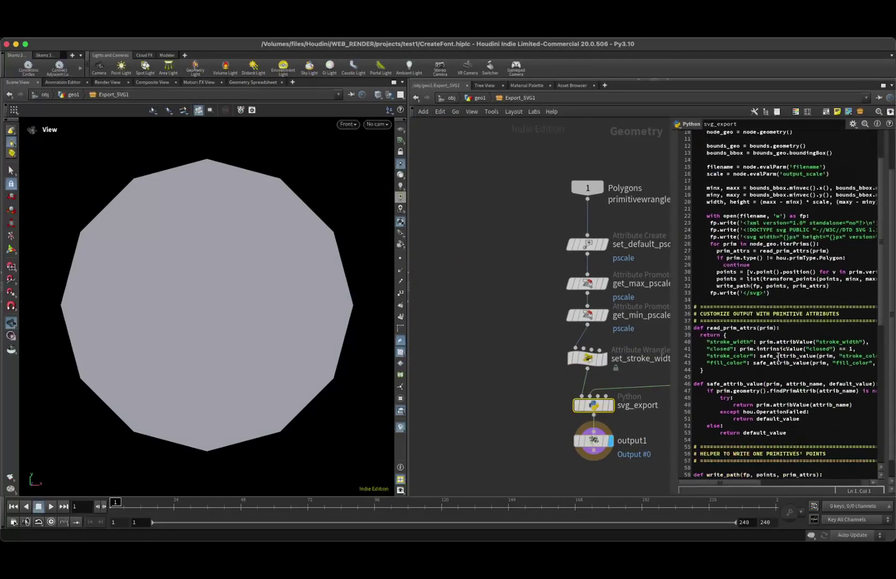
{"action": "scroll", "coordinate": [778, 358], "scroll_direction": "down", "scroll_amount": 5}
{"action": "scroll", "coordinate": [778, 322], "scroll_direction": "up", "scroll_amount": 15}
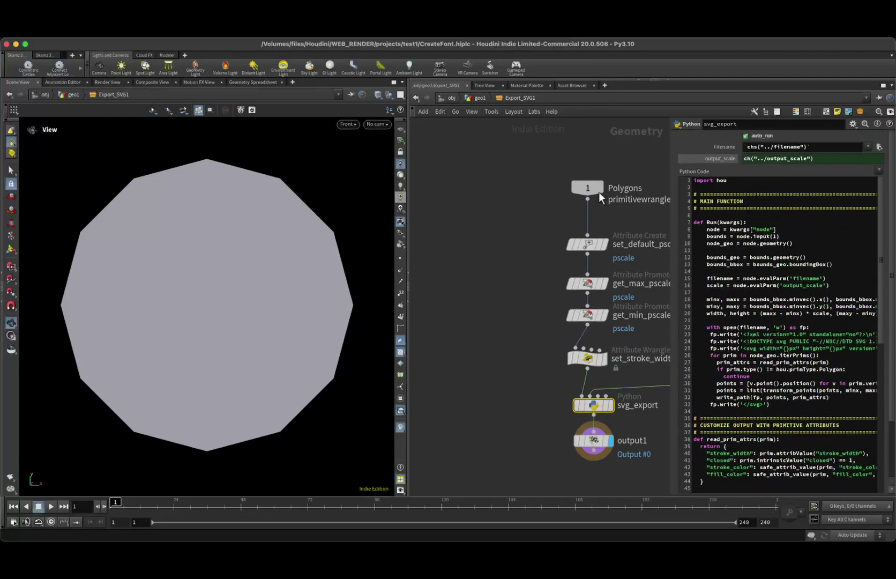
- Survey the whole geo1 node network and revisit the contents of Export_SVG1
{"action": "left_click", "coordinate": [477, 98]}
{"action": "middle_click_drag", "start_coordinate": [541, 300], "coordinate": [609, 407]}
{"action": "scroll", "coordinate": [637, 389], "scroll_direction": "down", "scroll_amount": 4}
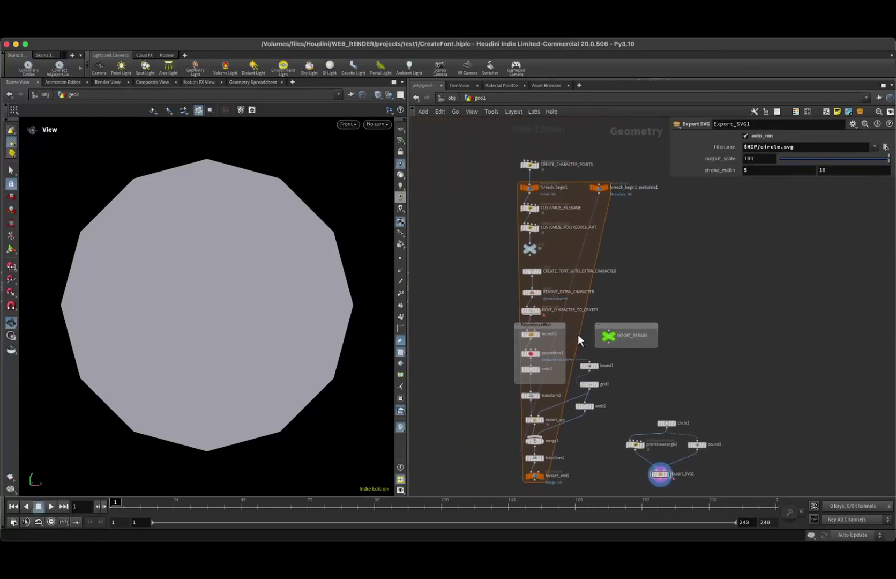
{"action": "scroll", "coordinate": [577, 342], "scroll_direction": "up", "scroll_amount": 2}
{"action": "scroll", "coordinate": [600, 355], "scroll_direction": "down", "scroll_amount": 2}
{"action": "middle_click_drag", "start_coordinate": [667, 437], "coordinate": [653, 419]}
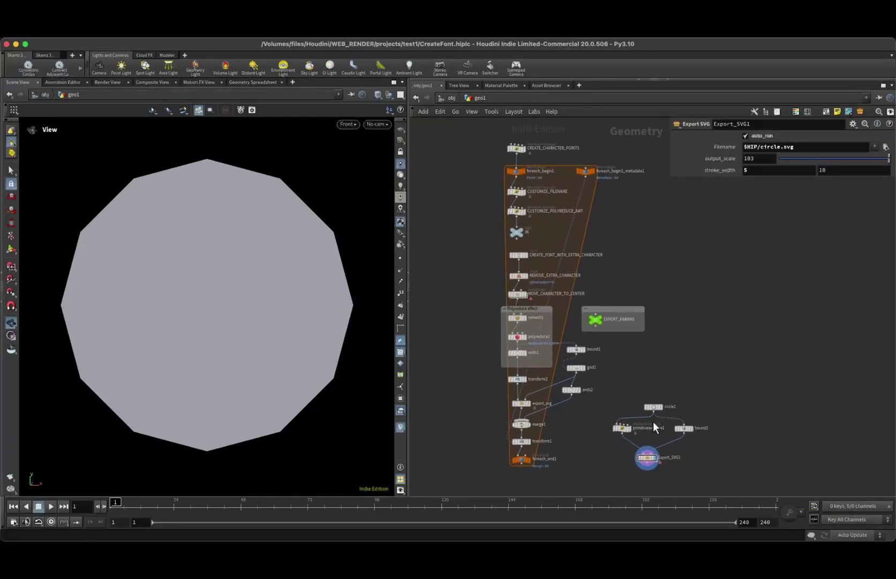
{"action": "double_click", "coordinate": [649, 459]}
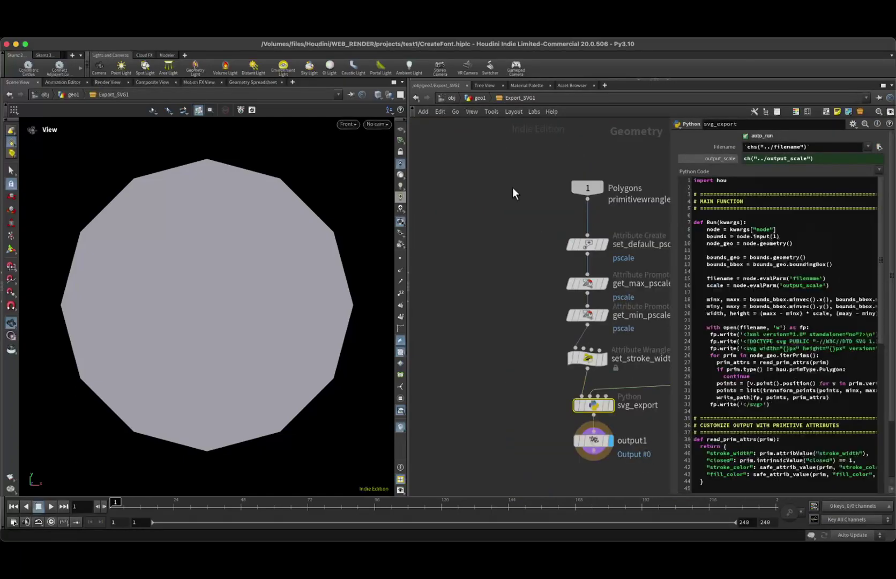
{"action": "left_click", "coordinate": [473, 98]}
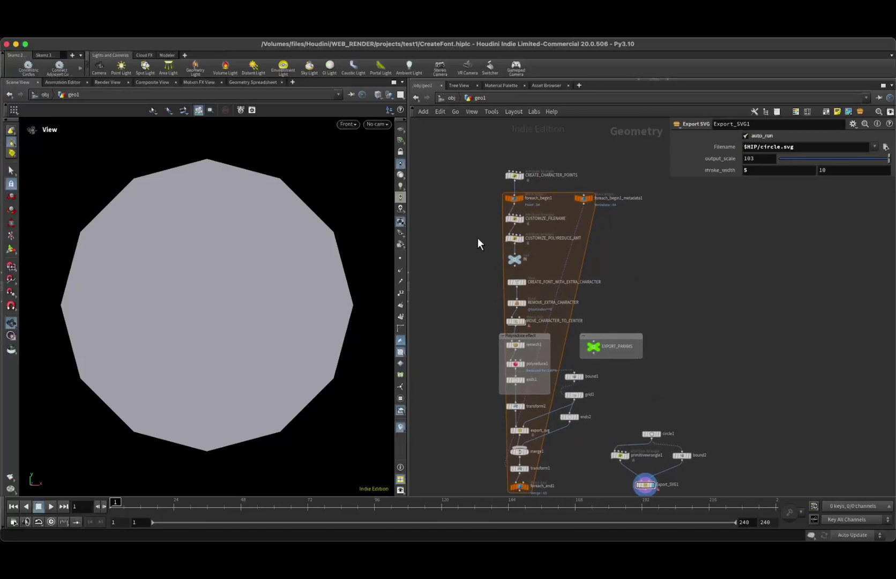
- Display the foreach_end1 output and frame all the generated characters in the viewport
{"action": "scroll", "coordinate": [560, 431], "scroll_direction": "down", "scroll_amount": 3}
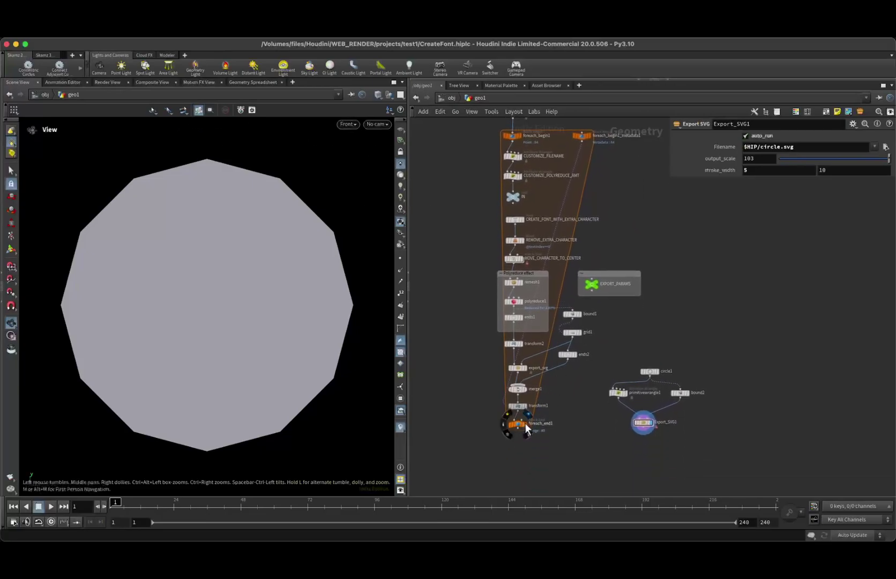
{"action": "left_click", "coordinate": [525, 423]}
{"action": "scroll", "coordinate": [437, 349], "scroll_direction": "down", "scroll_amount": 2}
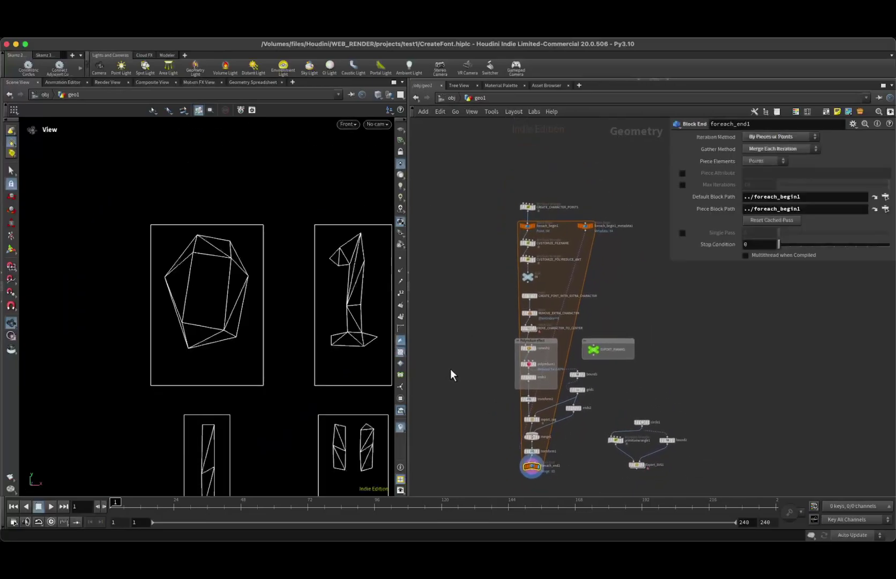
{"action": "key", "text": "f"}
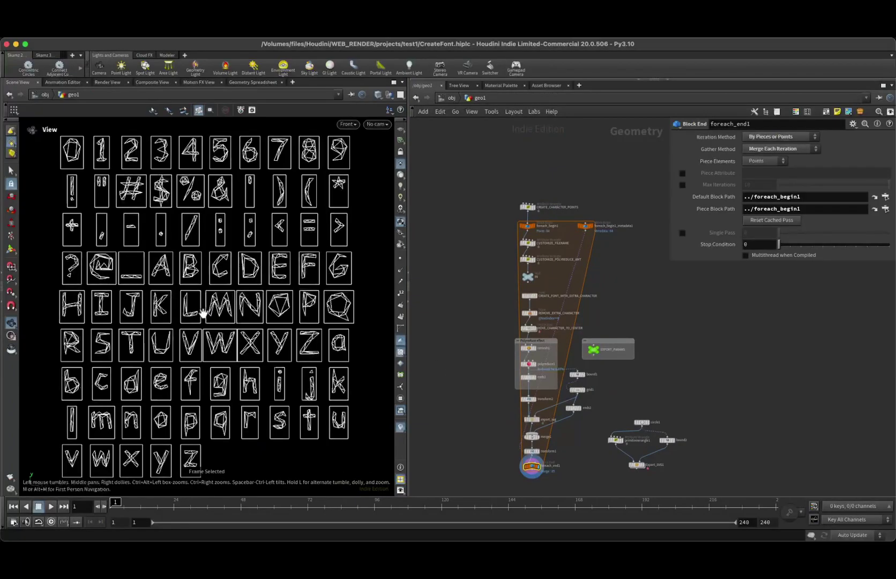
- Display and select CREATE_CHARACTER_POINTS, and show its point attributes in the Geometry Spreadsheet
{"action": "left_click", "coordinate": [531, 206]}
{"action": "left_click", "coordinate": [528, 207]}
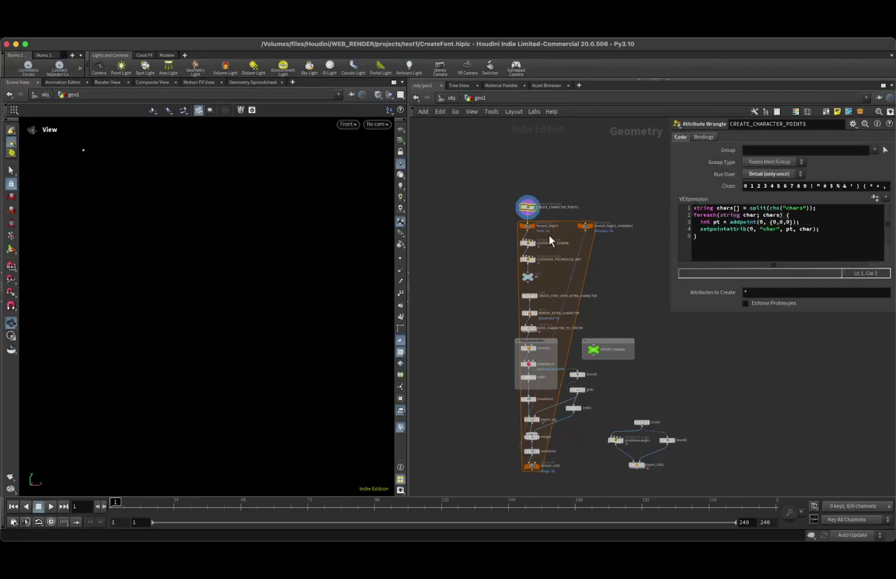
{"action": "left_click", "coordinate": [244, 82]}
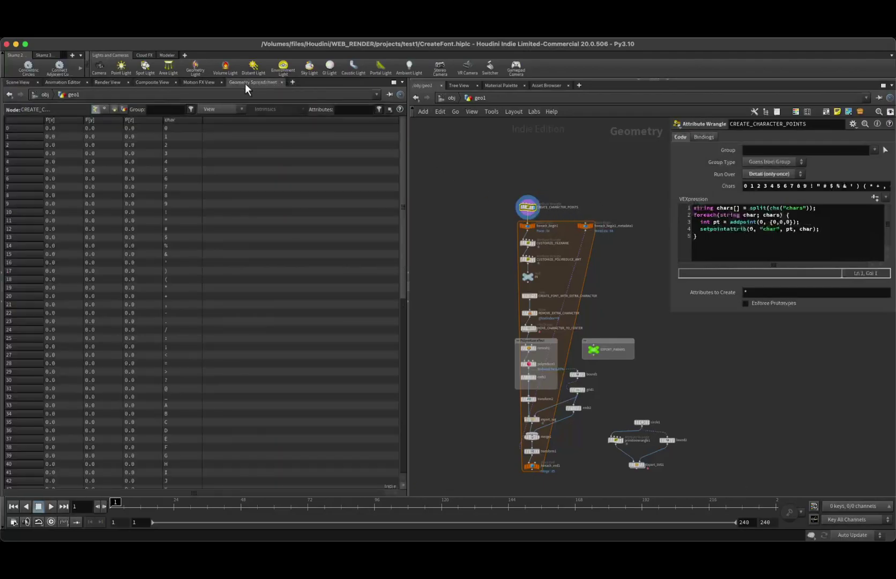
- Review the full list of characters entered in the Chars parameter of CREATE_CHARACTER_POINTS
{"action": "left_click_drag", "start_coordinate": [401, 135], "coordinate": [414, 109]}
{"action": "left_click", "coordinate": [744, 183]}
{"action": "left_click", "coordinate": [767, 184]}
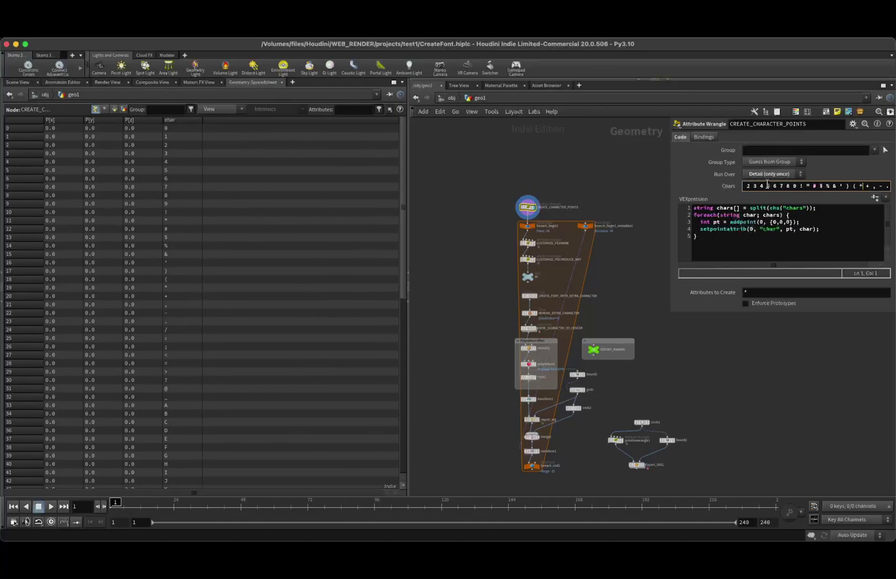
{"action": "left_click_drag", "start_coordinate": [745, 186], "coordinate": [889, 184]}
{"action": "left_click", "coordinate": [866, 184]}
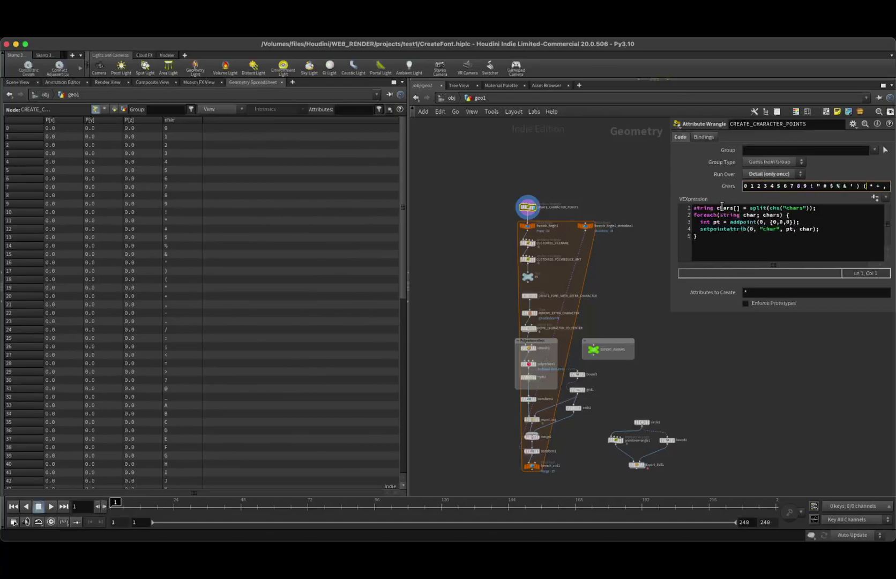
- Read through the addpoint and setpointattrib lines in the VEX code of CREATE_CHARACTER_POINTS
{"action": "left_click", "coordinate": [729, 242]}
{"action": "left_click_drag", "start_coordinate": [702, 221], "coordinate": [805, 220]}
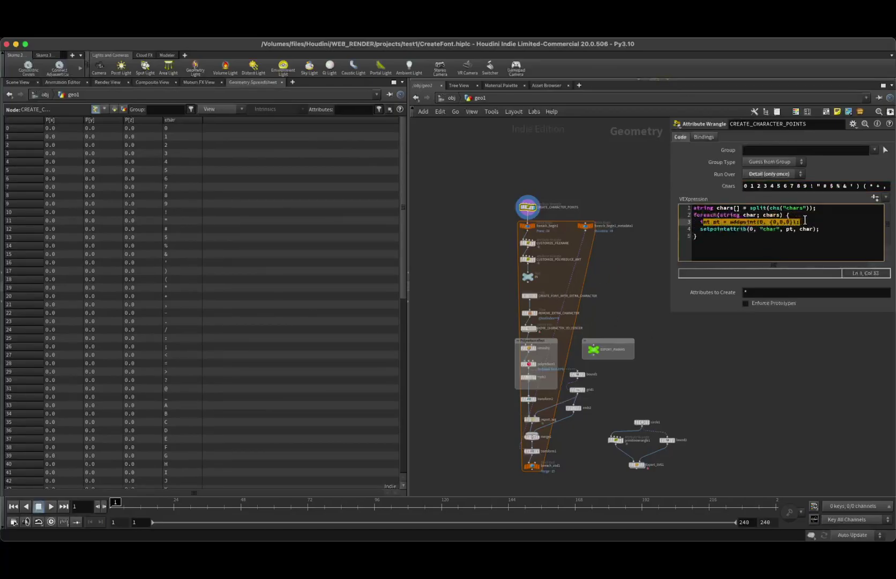
{"action": "left_click", "coordinate": [803, 221]}
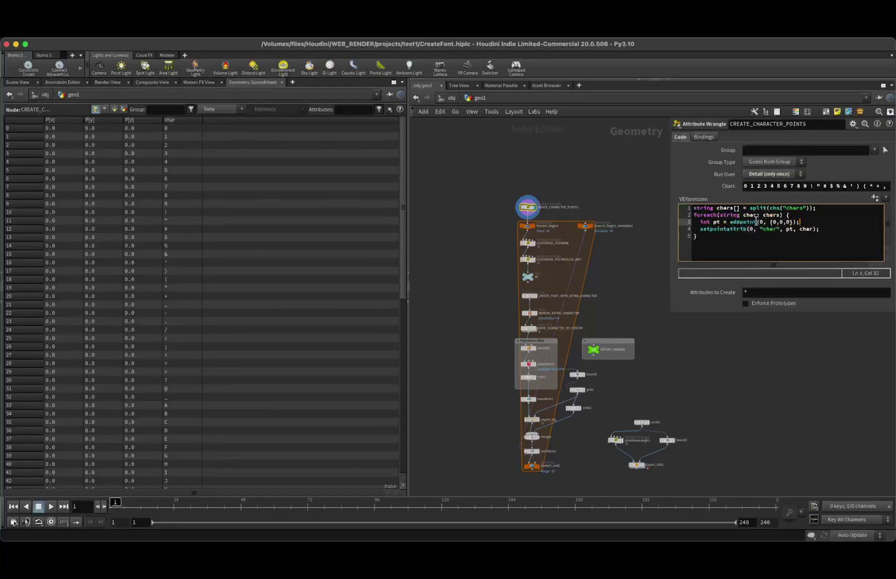
{"action": "left_click_drag", "start_coordinate": [701, 229], "coordinate": [776, 228]}
{"action": "left_click", "coordinate": [766, 227]}
{"action": "left_click", "coordinate": [775, 229]}
- Look through the char values in the Geometry Spreadsheet and the nodes inside the for-each loop
{"action": "scroll", "coordinate": [190, 161], "scroll_direction": "down", "scroll_amount": 6}
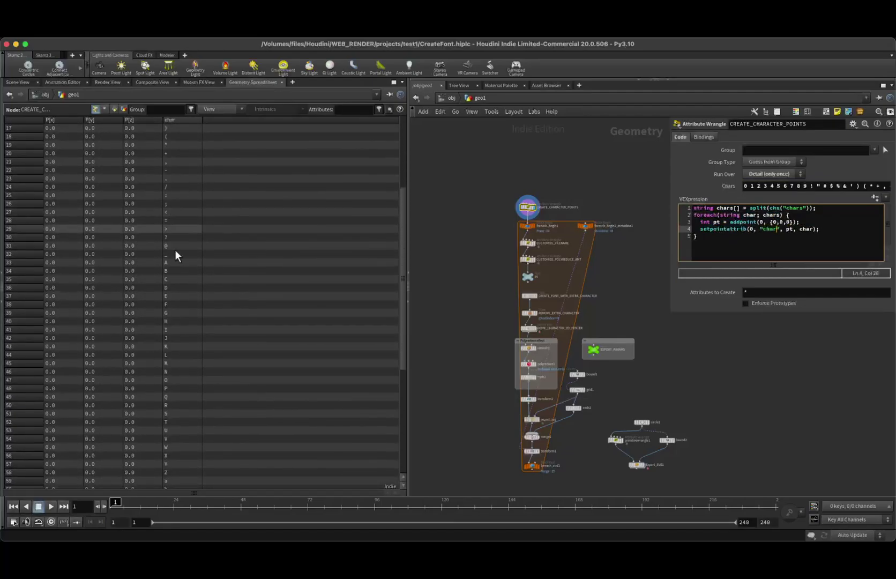
{"action": "scroll", "coordinate": [184, 264], "scroll_direction": "down", "scroll_amount": 2}
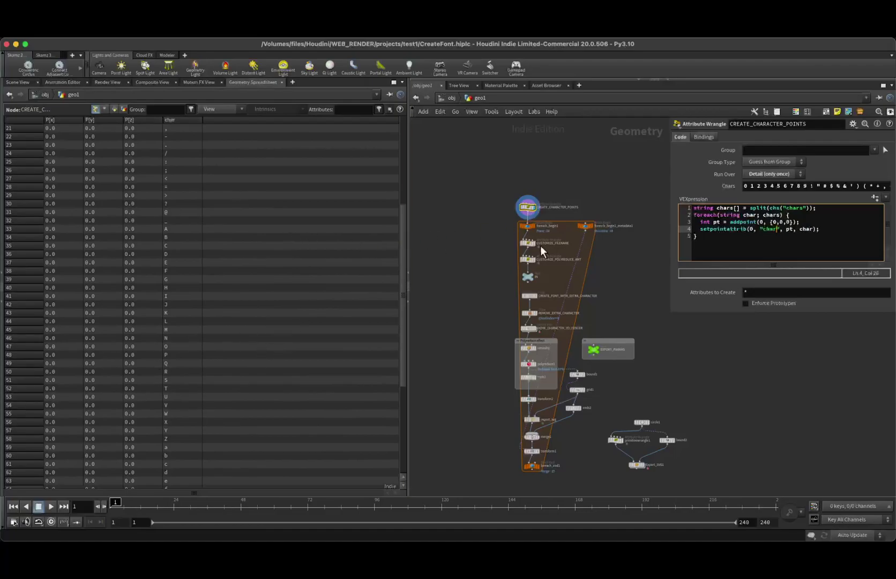
{"action": "scroll", "coordinate": [540, 241], "scroll_direction": "up", "scroll_amount": 5}
{"action": "mouse_move", "coordinate": [515, 224]}
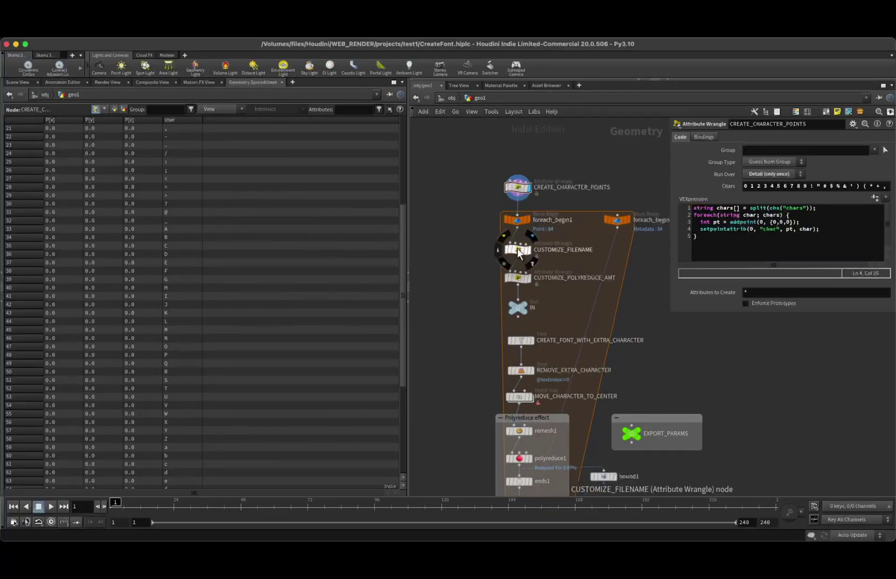
{"action": "scroll", "coordinate": [469, 269], "scroll_direction": "down", "scroll_amount": 5}
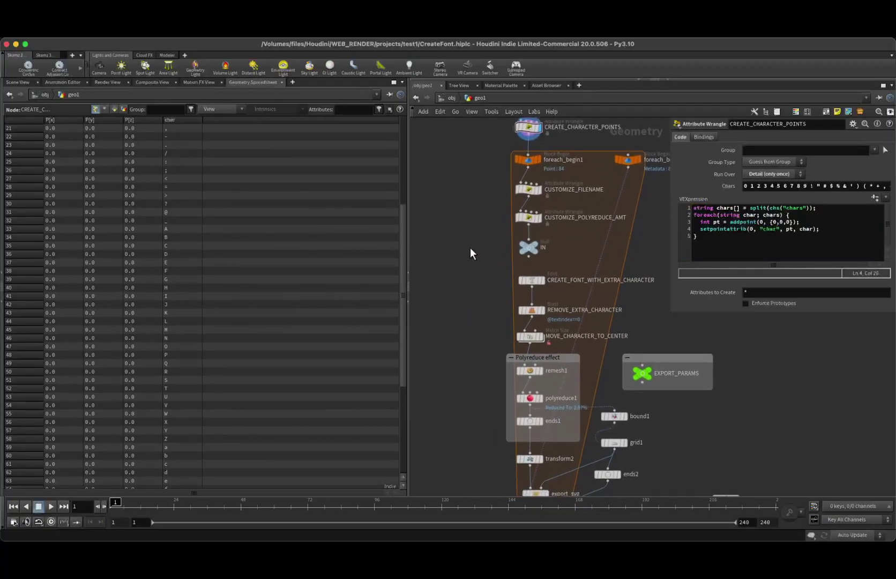
{"action": "scroll", "coordinate": [181, 190], "scroll_direction": "down", "scroll_amount": 1}
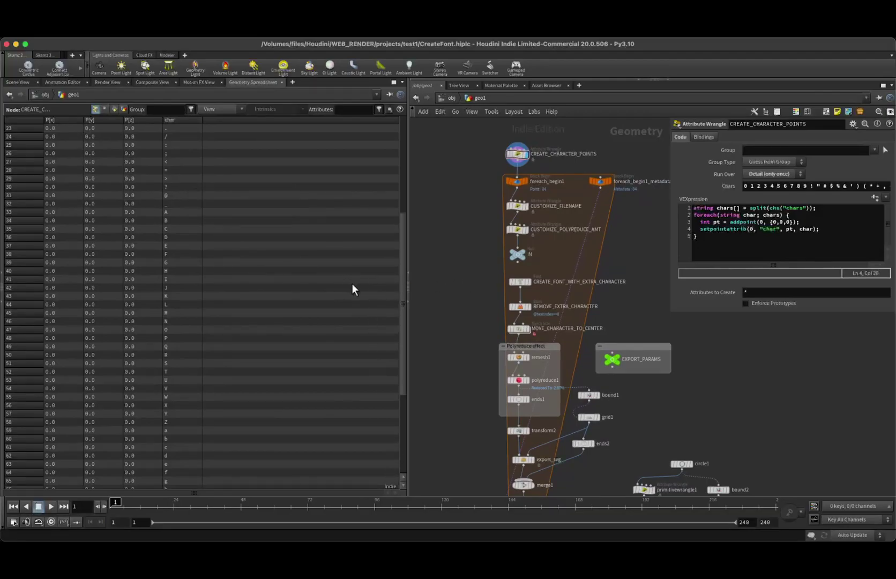
- Switch to BirdFont, inspect the Unicode point of the full stop glyph, and close its information dialog
{"action": "key", "text": "super+Tab"}
{"action": "key", "text": "super+Tab"}
{"action": "key", "text": "super+Tab"}
{"action": "key", "text": "super+Tab"}
{"action": "key", "text": "super+Tab"}
{"action": "key", "text": "super+Tab"}
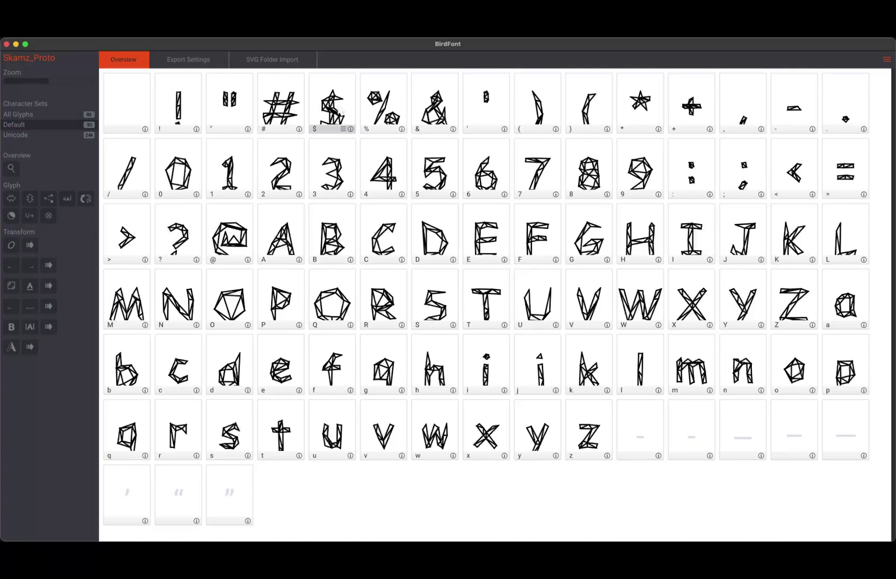
{"action": "left_click", "coordinate": [863, 129]}
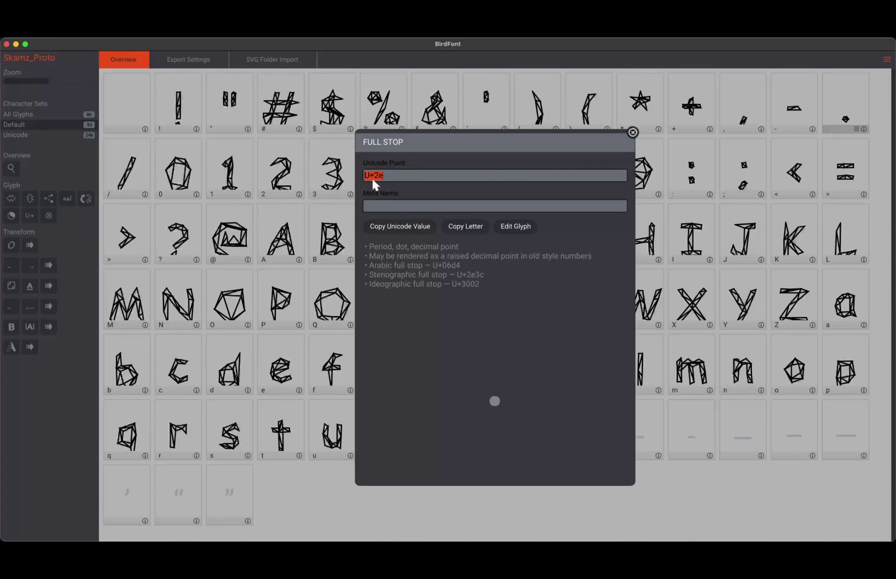
{"action": "left_click", "coordinate": [633, 132]}
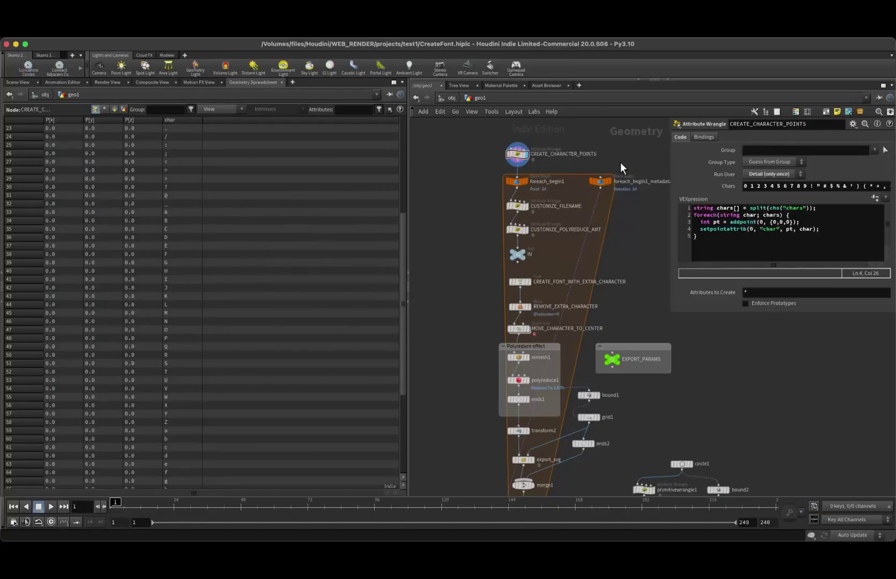
- Back in Houdini, select CUSTOMIZE_FILENAME and review the code lines that give special characters their Unicode file names
{"action": "scroll", "coordinate": [561, 177], "scroll_direction": "up", "scroll_amount": 2}
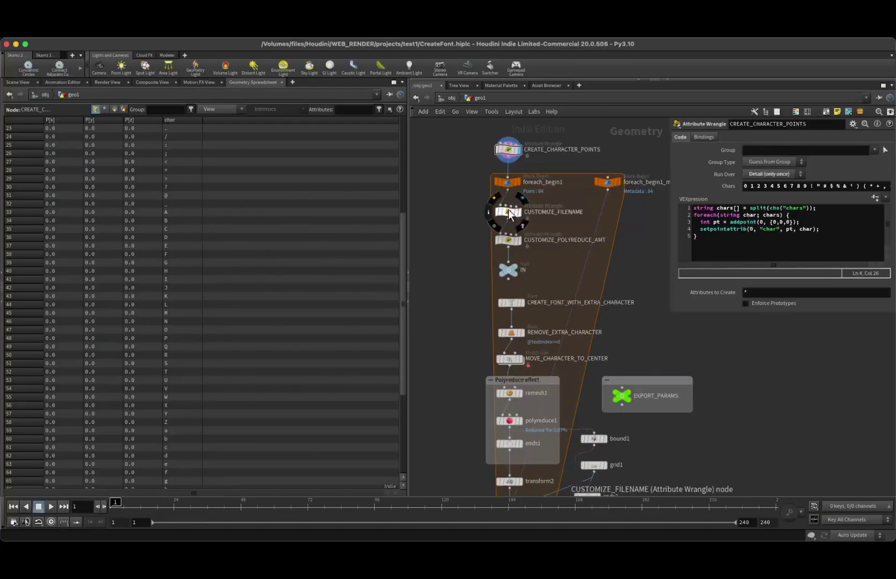
{"action": "left_click", "coordinate": [522, 210]}
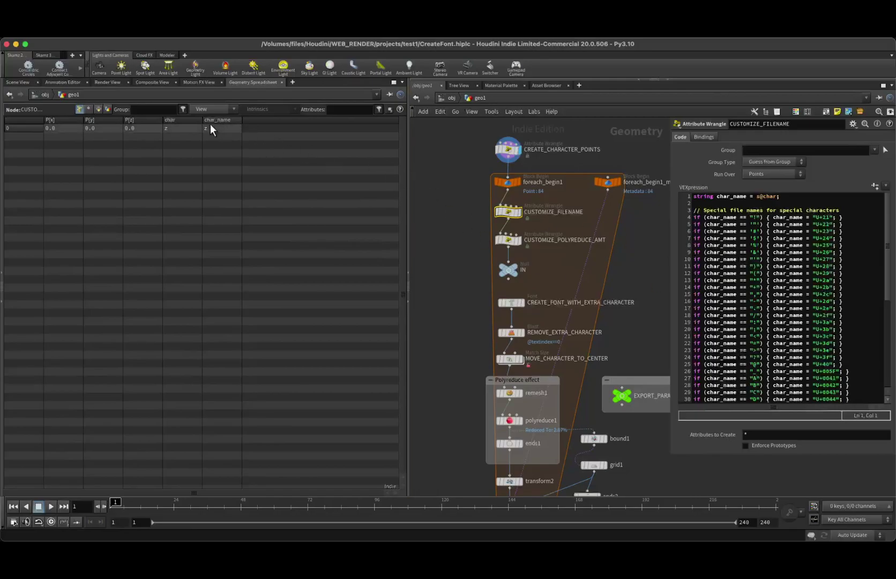
{"action": "left_click_drag", "start_coordinate": [695, 210], "coordinate": [750, 287]}
{"action": "left_click", "coordinate": [750, 287]}
{"action": "left_click_drag", "start_coordinate": [691, 214], "coordinate": [743, 299]}
{"action": "left_click", "coordinate": [835, 379]}
{"action": "scroll", "coordinate": [793, 283], "scroll_direction": "up", "scroll_amount": 8}
{"action": "left_click", "coordinate": [695, 215]}
{"action": "left_click", "coordinate": [745, 302]}
{"action": "scroll", "coordinate": [745, 302], "scroll_direction": "down", "scroll_amount": 8}
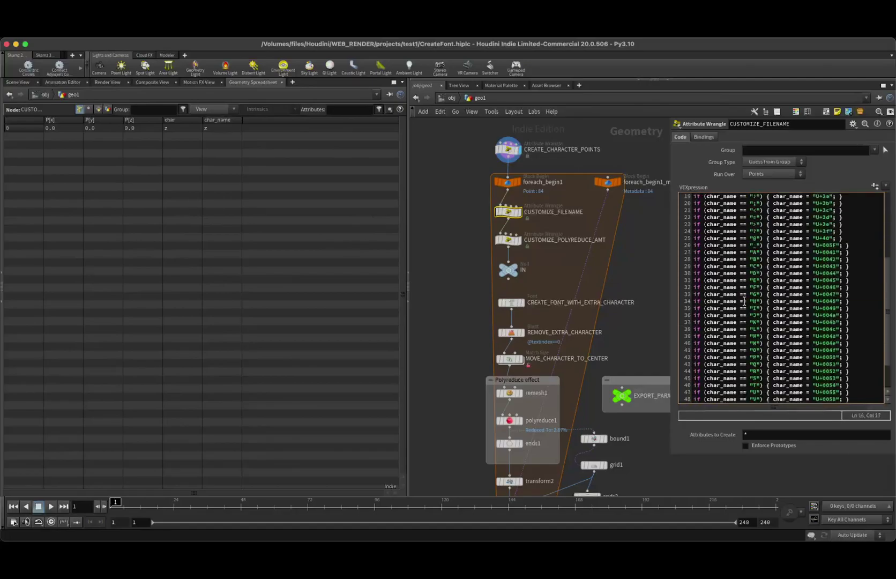
- Review the CUSTOMIZE_FILENAME code lines that assign Unicode names to the uppercase letters A to Z
{"action": "scroll", "coordinate": [745, 302], "scroll_direction": "up", "scroll_amount": 5}
{"action": "scroll", "coordinate": [745, 302], "scroll_direction": "down", "scroll_amount": 5}
{"action": "left_click", "coordinate": [748, 303]}
{"action": "scroll", "coordinate": [753, 302], "scroll_direction": "up", "scroll_amount": 2}
{"action": "left_click_drag", "start_coordinate": [691, 252], "coordinate": [705, 295]}
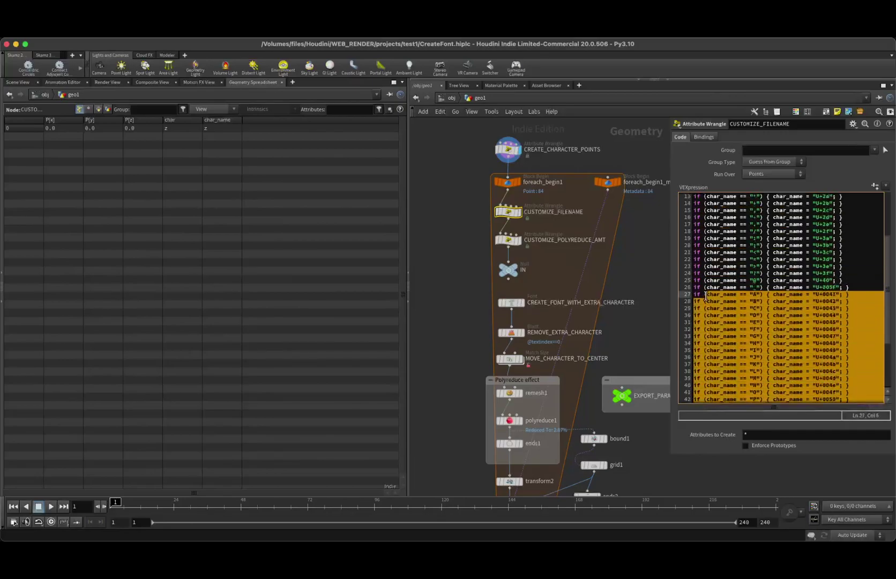
{"action": "left_click", "coordinate": [768, 302]}
{"action": "left_click_drag", "start_coordinate": [810, 293], "coordinate": [856, 290]}
{"action": "left_click", "coordinate": [838, 294]}
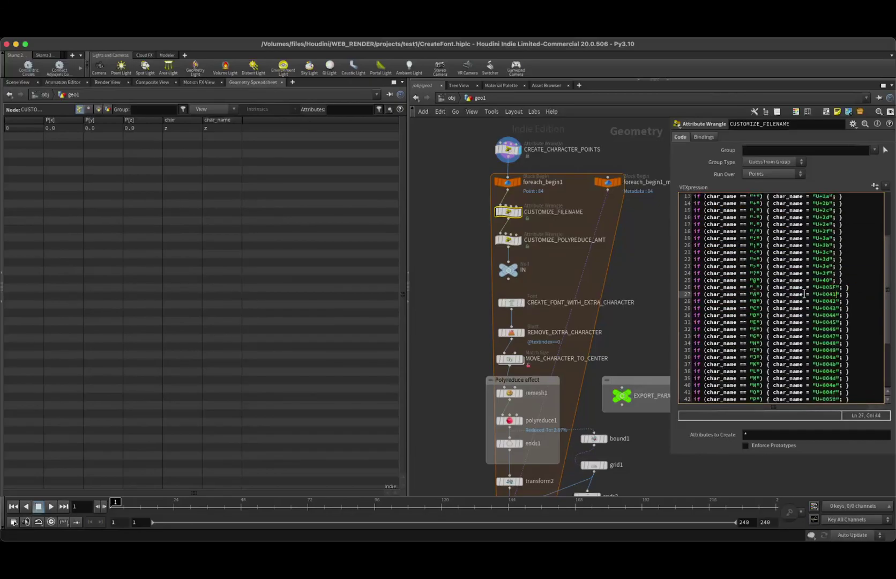
{"action": "left_click_drag", "start_coordinate": [694, 294], "coordinate": [850, 385]}
{"action": "left_click", "coordinate": [850, 385]}
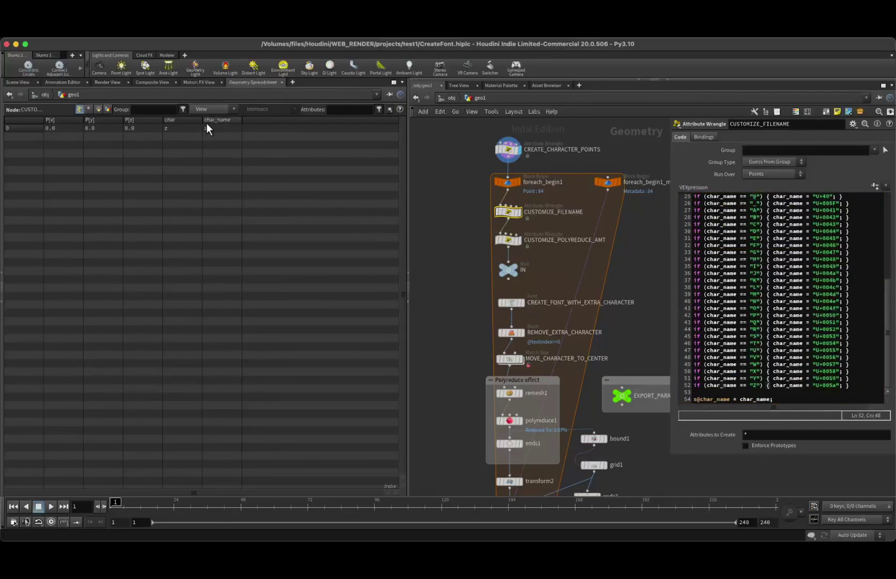
- Select and display foreach_end1, and show its output in the Scene View
{"action": "middle_click_drag", "start_coordinate": [470, 296], "coordinate": [460, 290]}
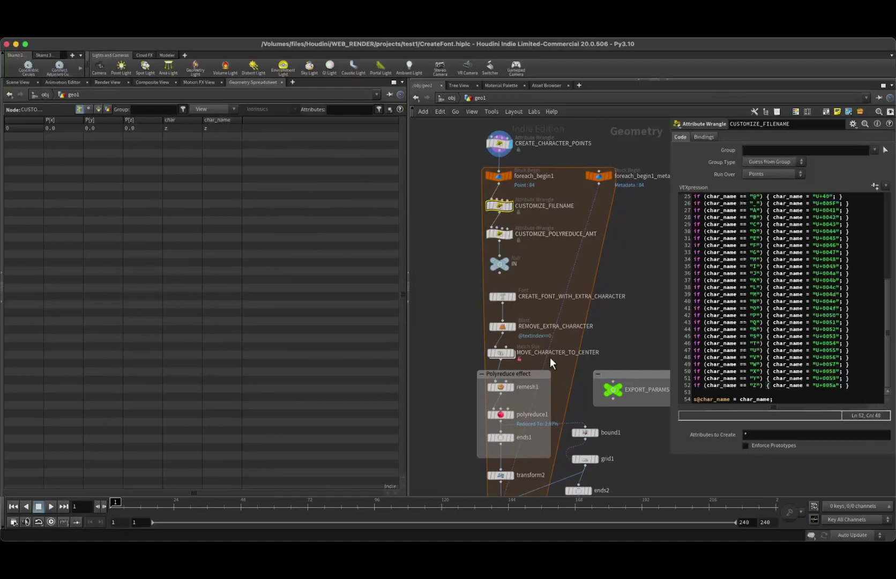
{"action": "middle_click_drag", "start_coordinate": [547, 350], "coordinate": [525, 166]}
{"action": "scroll", "coordinate": [525, 166], "scroll_direction": "down", "scroll_amount": 2}
{"action": "left_click", "coordinate": [504, 368]}
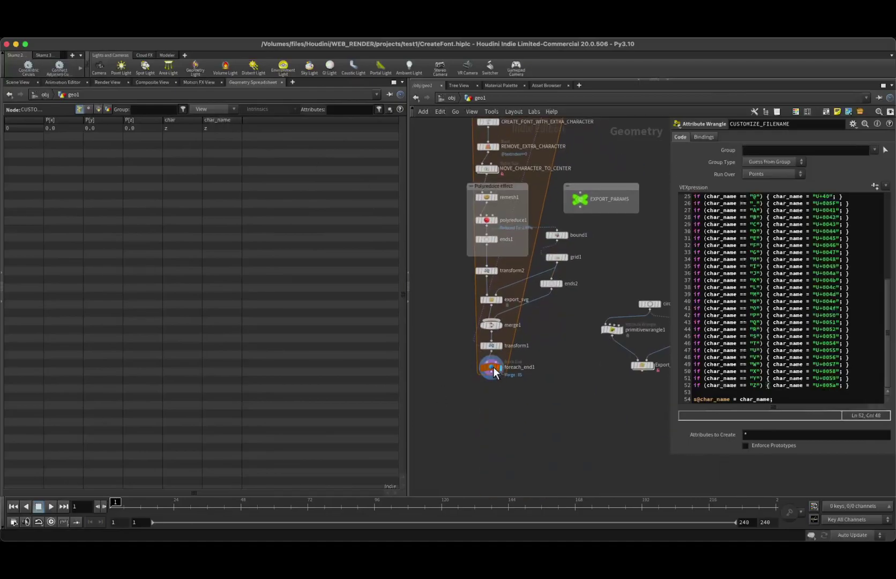
{"action": "left_click", "coordinate": [18, 82]}
{"action": "scroll", "coordinate": [154, 290], "scroll_direction": "up", "scroll_amount": 4}
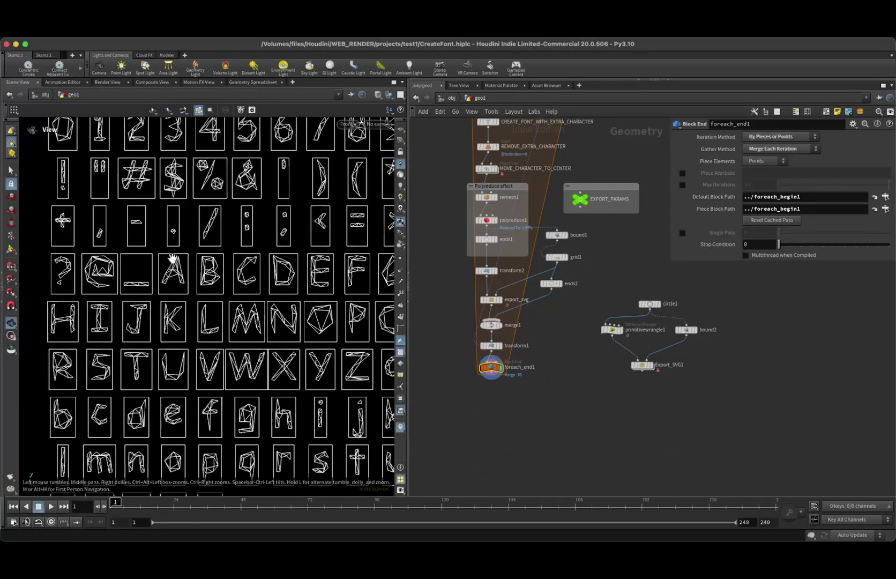
- Examine the rows of generated characters up close in the viewport
{"action": "middle_click_drag", "start_coordinate": [447, 219], "coordinate": [443, 266]}
{"action": "middle_click_drag", "start_coordinate": [257, 194], "coordinate": [203, 289]}
{"action": "scroll", "coordinate": [242, 332], "scroll_direction": "down", "scroll_amount": 3}
{"action": "scroll", "coordinate": [224, 311], "scroll_direction": "up", "scroll_amount": 3}
{"action": "scroll", "coordinate": [259, 351], "scroll_direction": "down", "scroll_amount": 2}
{"action": "middle_click_drag", "start_coordinate": [260, 369], "coordinate": [251, 327]}
{"action": "scroll", "coordinate": [210, 213], "scroll_direction": "up", "scroll_amount": 4}
{"action": "scroll", "coordinate": [207, 243], "scroll_direction": "up", "scroll_amount": 3}
{"action": "scroll", "coordinate": [208, 243], "scroll_direction": "down", "scroll_amount": 2}
{"action": "middle_click_drag", "start_coordinate": [208, 242], "coordinate": [260, 268]}
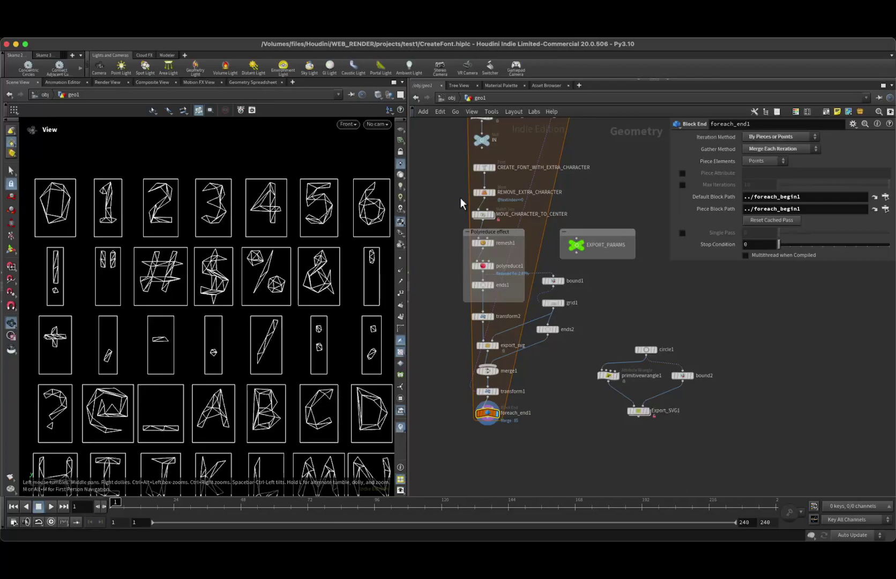
- Select CUSTOMIZE_POLYREDUCE_AMT and review the reduce amounts its code assigns to individual characters
{"action": "middle_click_drag", "start_coordinate": [461, 202], "coordinate": [469, 272]}
{"action": "left_click", "coordinate": [490, 191]}
{"action": "left_click_drag", "start_coordinate": [751, 245], "coordinate": [725, 251]}
{"action": "left_click", "coordinate": [731, 266]}
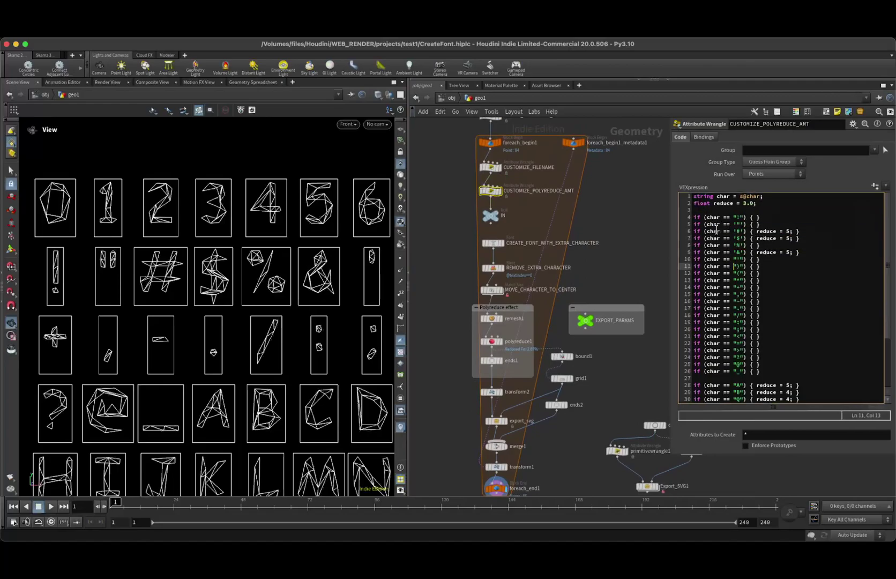
{"action": "left_click_drag", "start_coordinate": [756, 231], "coordinate": [783, 231]}
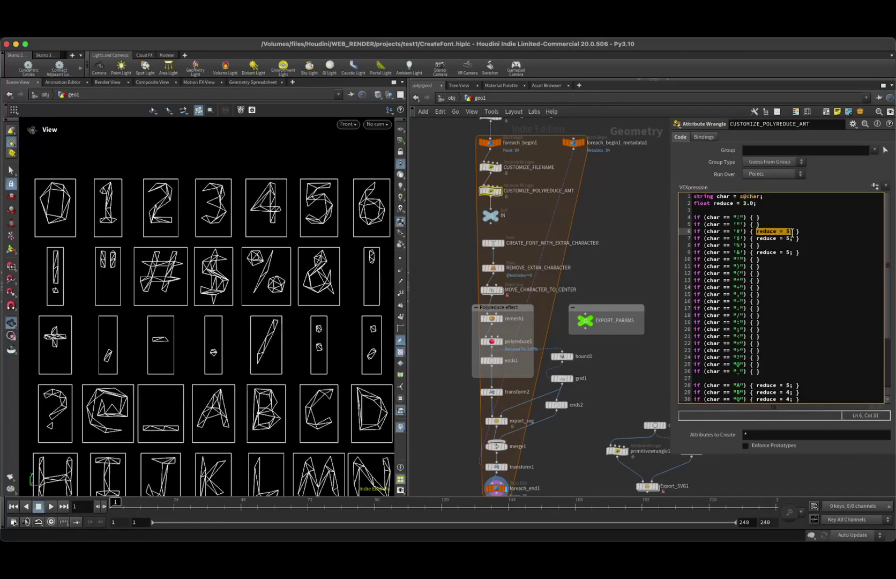
{"action": "left_click", "coordinate": [738, 218]}
{"action": "scroll", "coordinate": [772, 326], "scroll_direction": "down", "scroll_amount": 3}
{"action": "left_click_drag", "start_coordinate": [740, 226], "coordinate": [724, 245]}
{"action": "left_click", "coordinate": [778, 375]}
{"action": "left_click", "coordinate": [724, 245]}
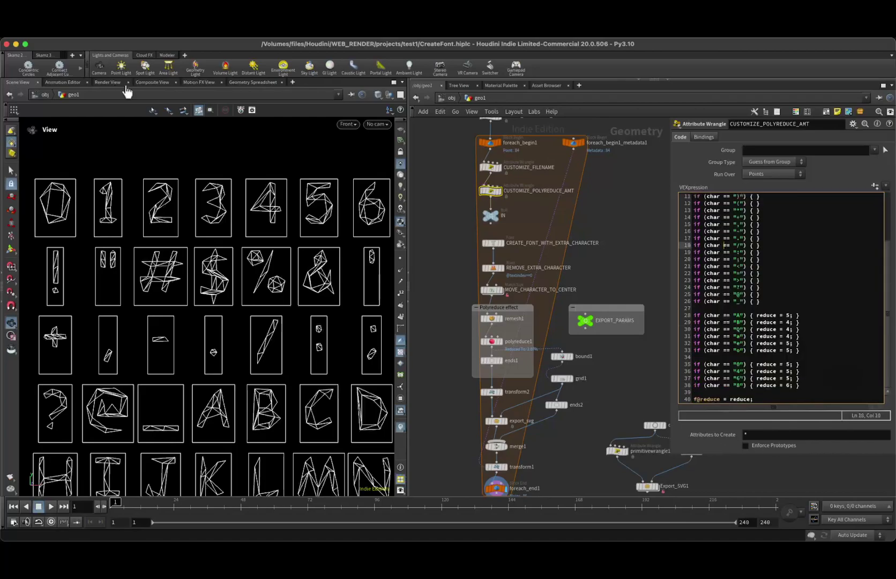
- Check the reduce attribute of CUSTOMIZE_POLYREDUCE_AMT in the Geometry Spreadsheet and return to the characters in the Scene View
{"action": "left_click", "coordinate": [251, 82]}
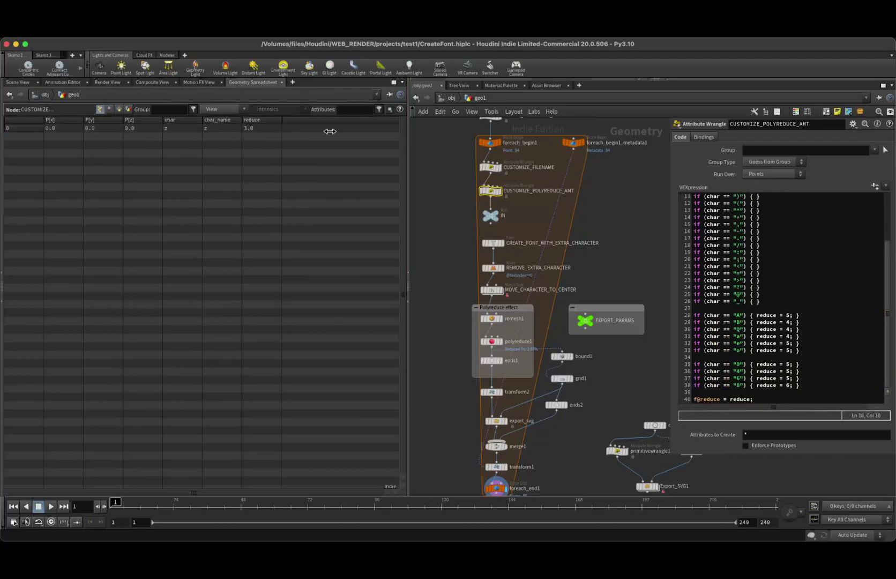
{"action": "scroll", "coordinate": [751, 260], "scroll_direction": "up", "scroll_amount": 4}
{"action": "scroll", "coordinate": [783, 273], "scroll_direction": "down", "scroll_amount": 3}
{"action": "scroll", "coordinate": [782, 273], "scroll_direction": "down", "scroll_amount": 1}
{"action": "left_click", "coordinate": [18, 82]}
{"action": "middle_click_drag", "start_coordinate": [243, 266], "coordinate": [213, 265]}
{"action": "scroll", "coordinate": [212, 265], "scroll_direction": "down", "scroll_amount": 2}
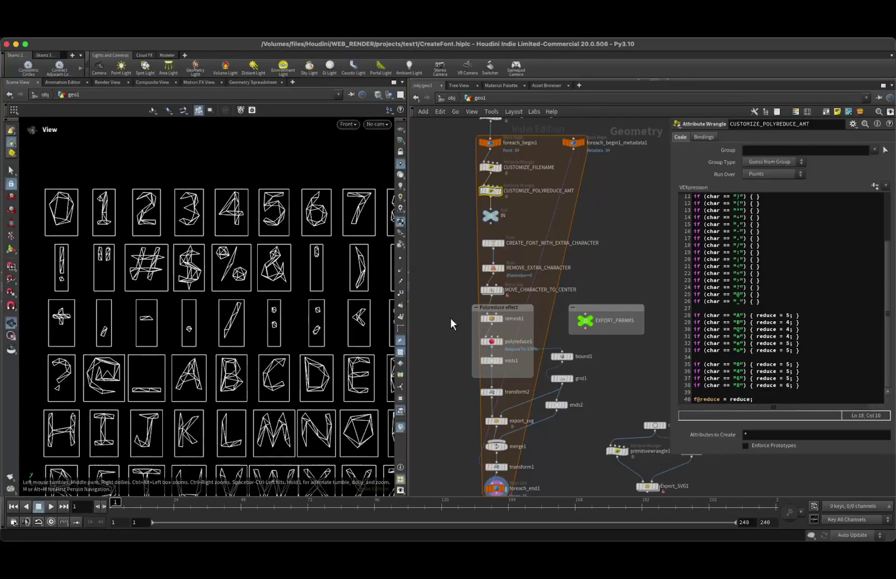
- Select the IN null and show its point attributes in the Geometry Spreadsheet
{"action": "middle_click_drag", "start_coordinate": [452, 312], "coordinate": [454, 294]}
{"action": "left_click", "coordinate": [493, 199]}
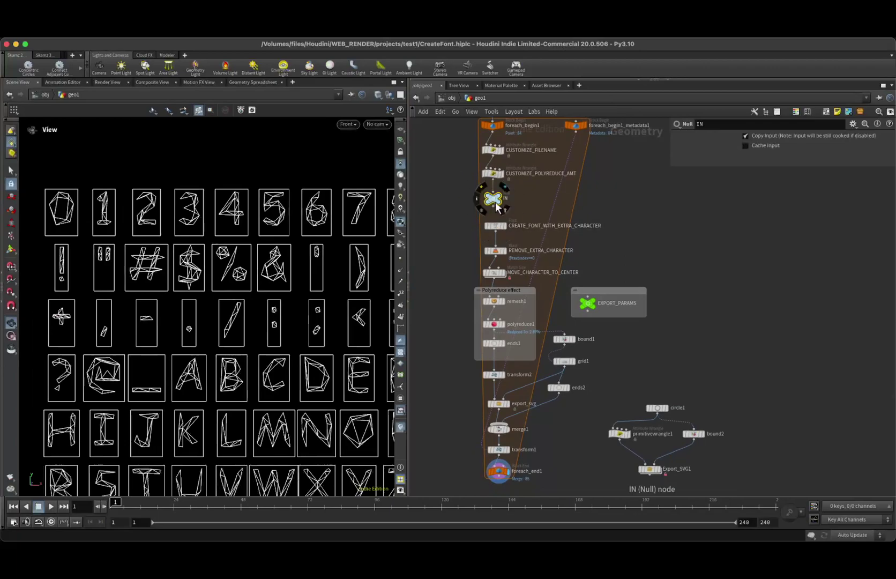
{"action": "left_click", "coordinate": [249, 82]}
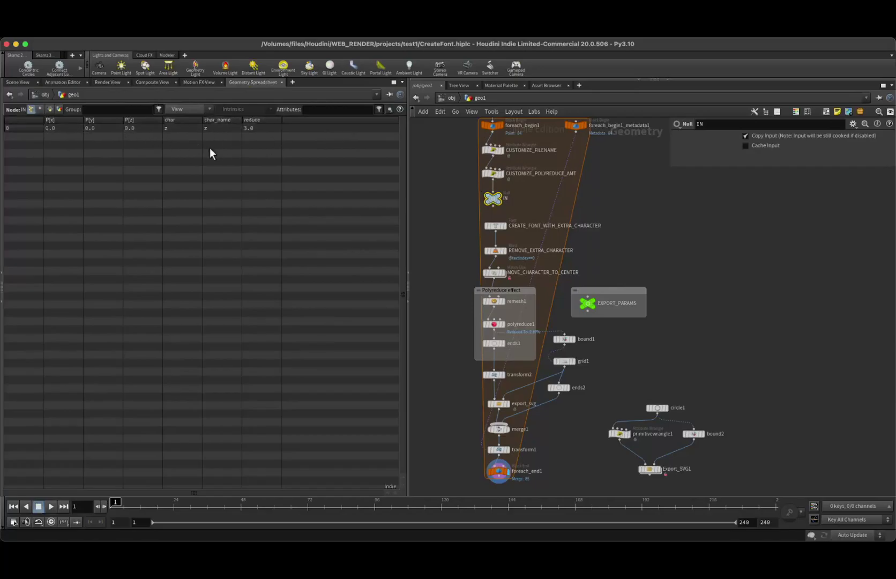
- Review the points() text expression of CREATE_FONT_WITH_EXTRA_CHARACTER and compare it with the attributes of the IN null
{"action": "mouse_move", "coordinate": [457, 216]}
{"action": "left_mouse_down"}
{"action": "mouse_move", "coordinate": [604, 533]}
{"action": "mouse_move", "coordinate": [601, 480]}
{"action": "mouse_move", "coordinate": [457, 223]}
{"action": "left_mouse_up"}
{"action": "left_click", "coordinate": [494, 221]}
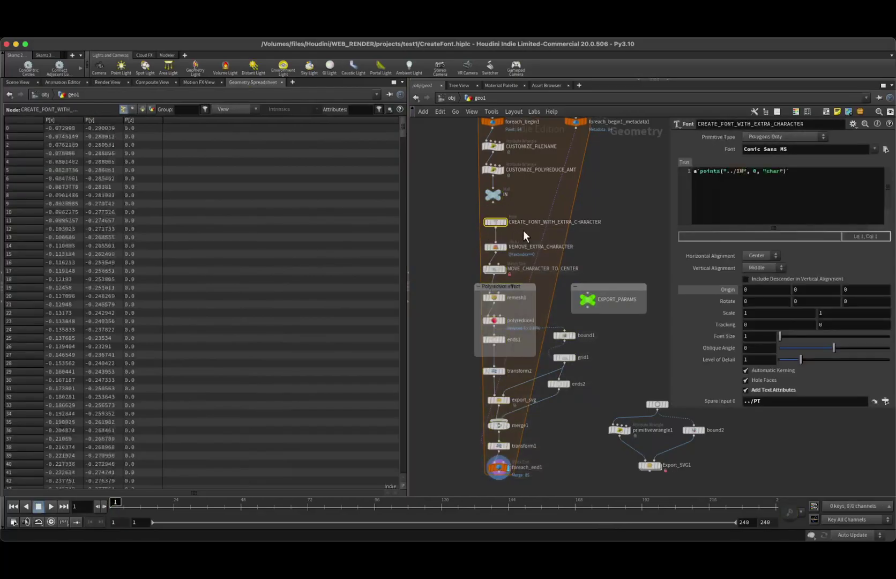
{"action": "left_click_drag", "start_coordinate": [699, 170], "coordinate": [785, 172]}
{"action": "left_click", "coordinate": [786, 171]}
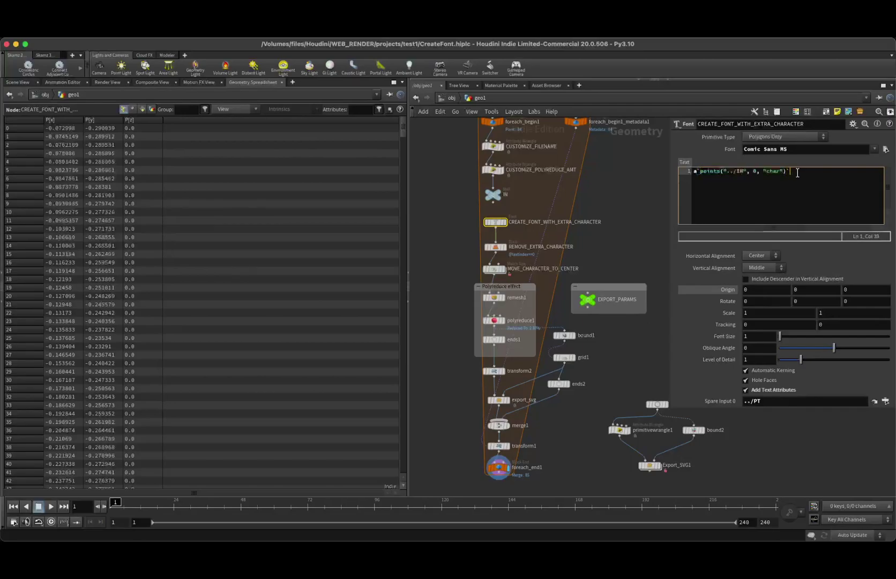
{"action": "left_click", "coordinate": [494, 195]}
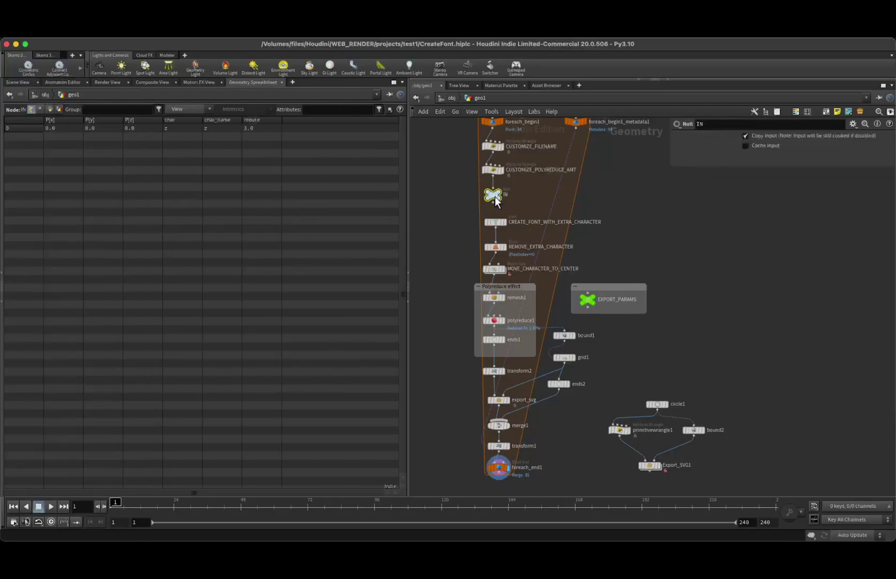
{"action": "left_click", "coordinate": [494, 224]}
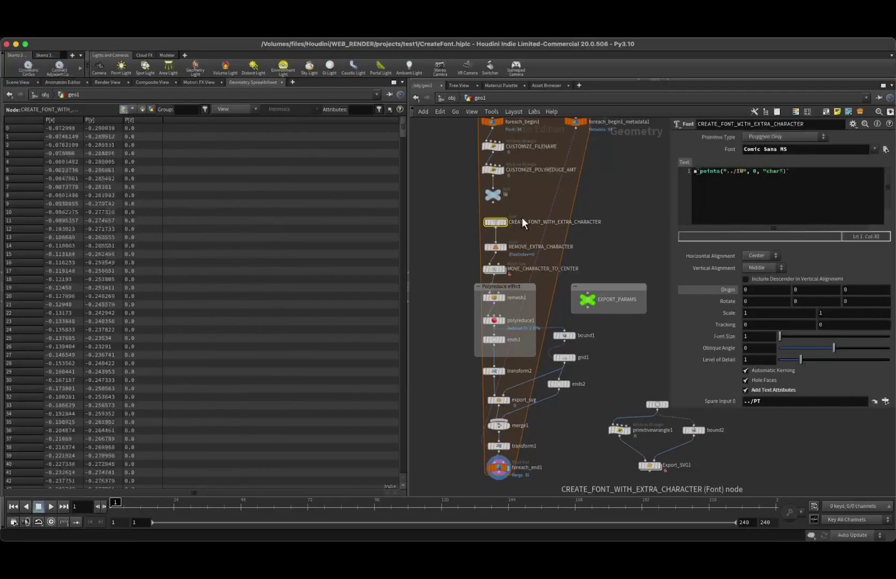
- Display CREATE_FONT_WITH_EXTRA_CHARACTER in the Scene View and frame its letters
{"action": "left_click", "coordinate": [23, 83]}
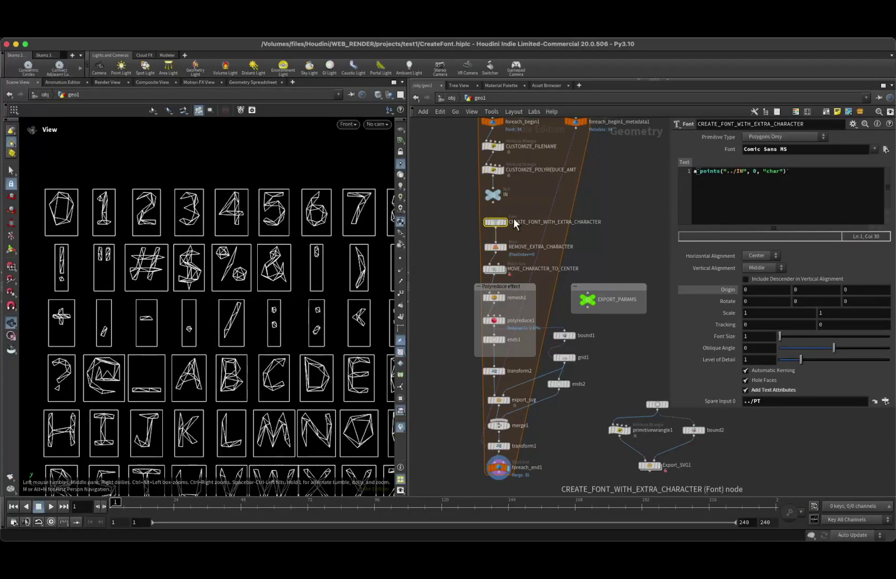
{"action": "left_click", "coordinate": [505, 222]}
{"action": "key", "text": "f"}
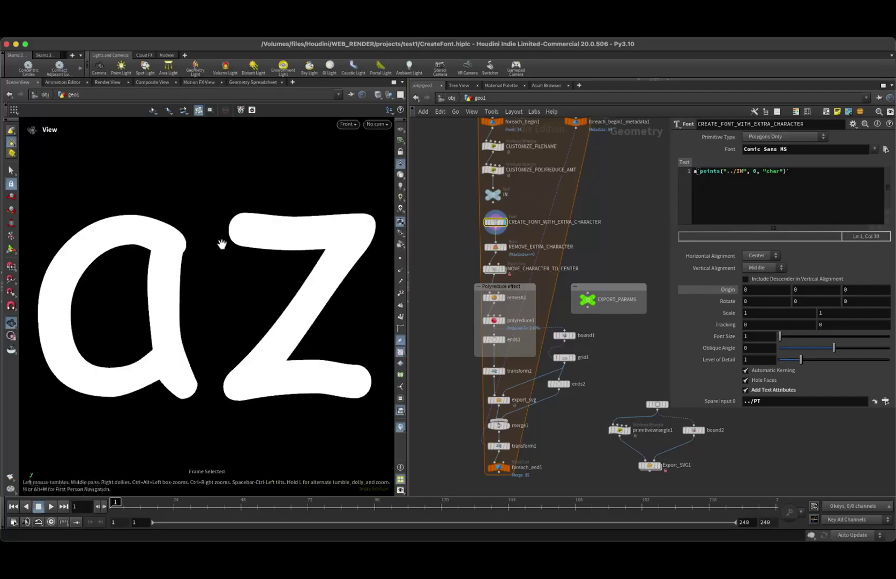
- Start a point( expression on a new line of CREATE_FONT_WITH_EXTRA_CHARACTER's text to bring up its help, and remove it
{"action": "scroll", "coordinate": [244, 331], "scroll_direction": "down", "scroll_amount": 5}
{"action": "scroll", "coordinate": [242, 317], "scroll_direction": "up", "scroll_amount": 2}
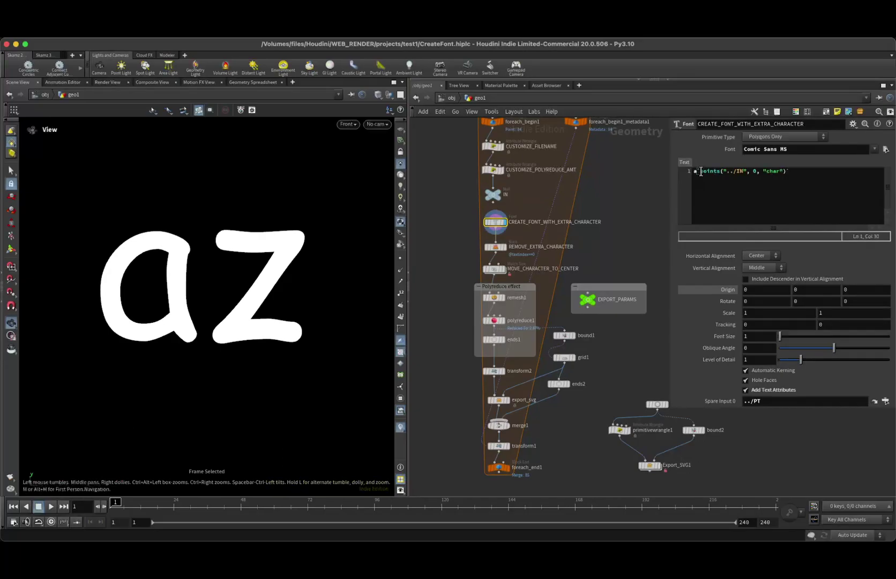
{"action": "left_click", "coordinate": [868, 200]}
{"action": "key", "text": "Return"}
{"action": "key", "text": "Return"}
{"action": "type", "text": "`point("}
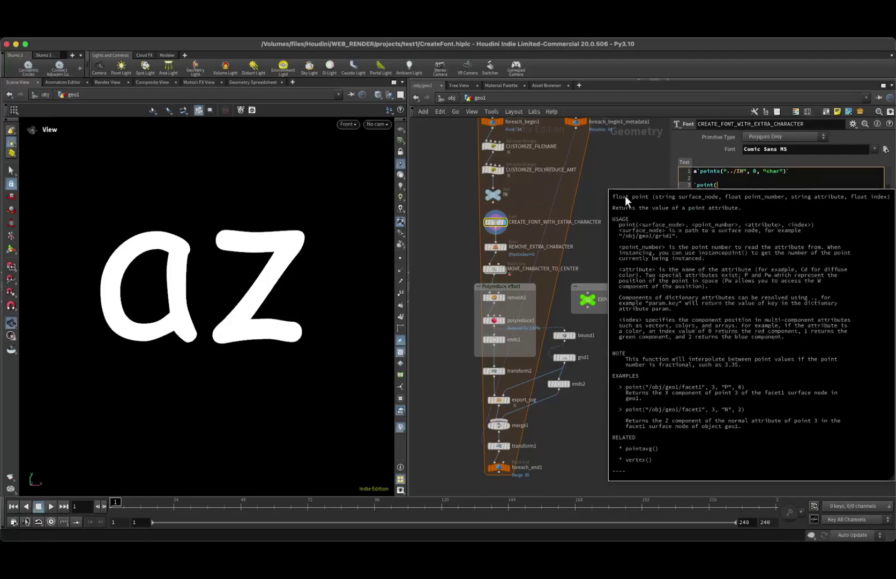
{"action": "left_click_drag", "start_coordinate": [746, 187], "coordinate": [674, 185]}
{"action": "key", "text": "BackSpace"}
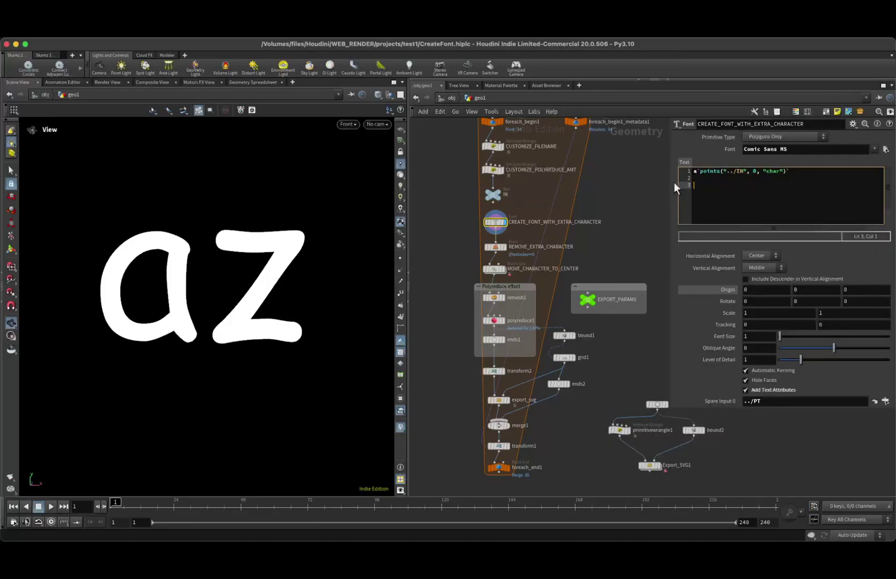
- Save the scene and review the points() function name and its "../IN" argument in the font text expression
{"action": "key", "text": "super+s"}
{"action": "left_click_drag", "start_coordinate": [699, 172], "coordinate": [719, 172]}
{"action": "left_click", "coordinate": [727, 171]}
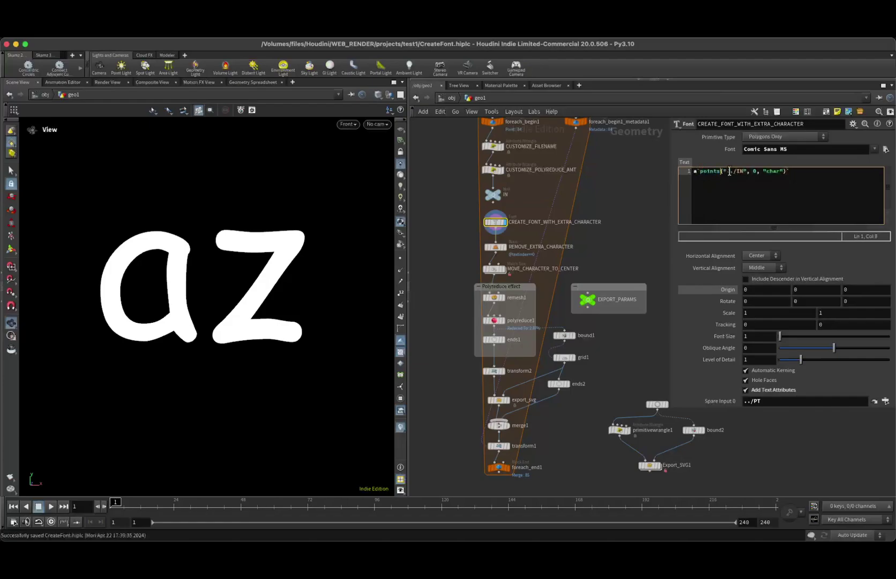
{"action": "left_click", "coordinate": [767, 182]}
{"action": "left_click", "coordinate": [650, 210]}
- Add a new Font node in the empty area beside the for-each loop
{"action": "middle_click_drag", "start_coordinate": [483, 226], "coordinate": [568, 257]}
{"action": "key", "text": "Tab"}
{"action": "type", "text": "font"}
{"action": "key", "text": "Return"}
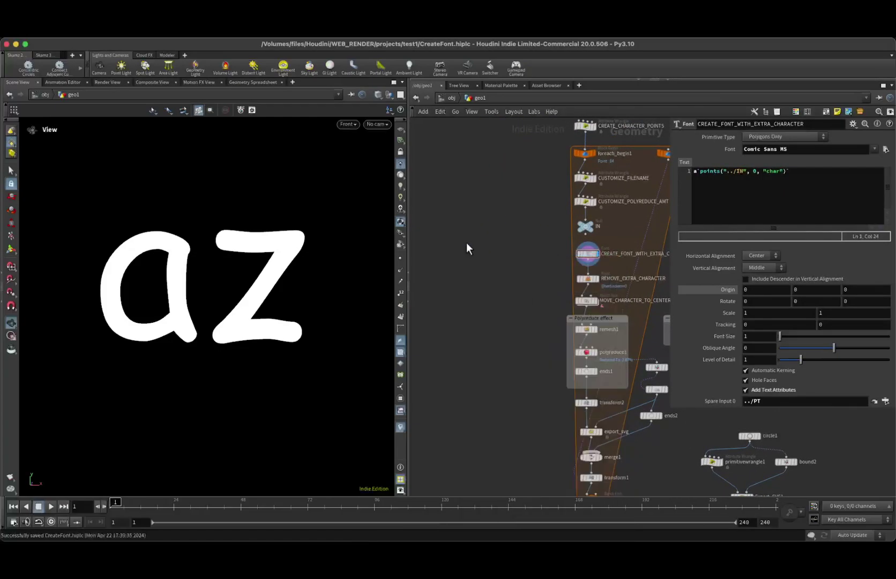
{"action": "left_click", "coordinate": [472, 242]}
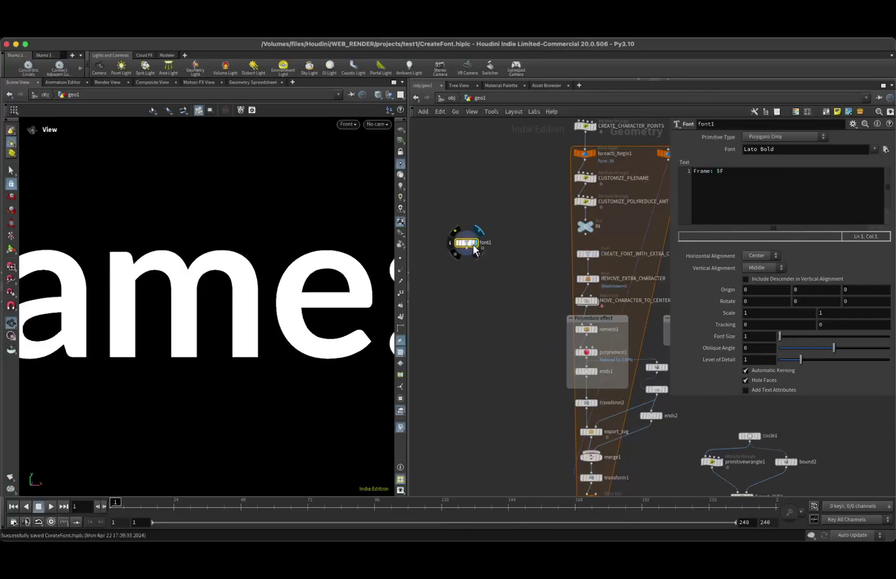
- Replace the text of font1 with a single comma and frame it in the Scene View
{"action": "left_click", "coordinate": [816, 201]}
{"action": "key", "text": "super+a"}
{"action": "type", "text": "`"}
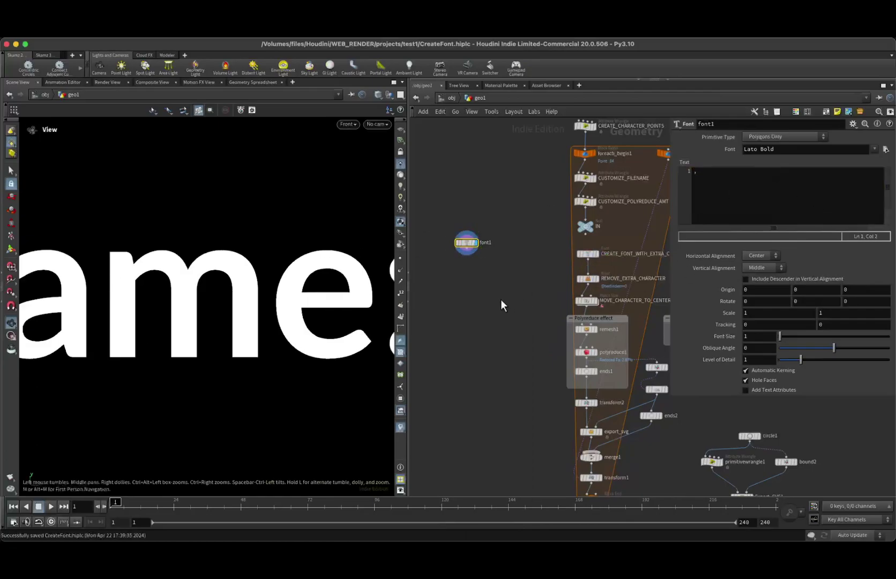
{"action": "type", "text": "f"}
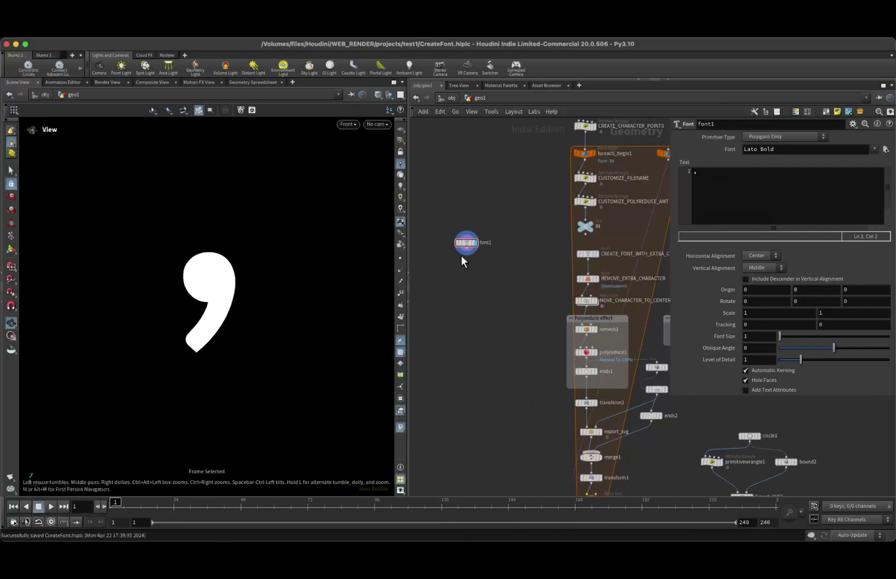
{"action": "key", "text": "Tab"}
{"action": "type", "text": "bound"}
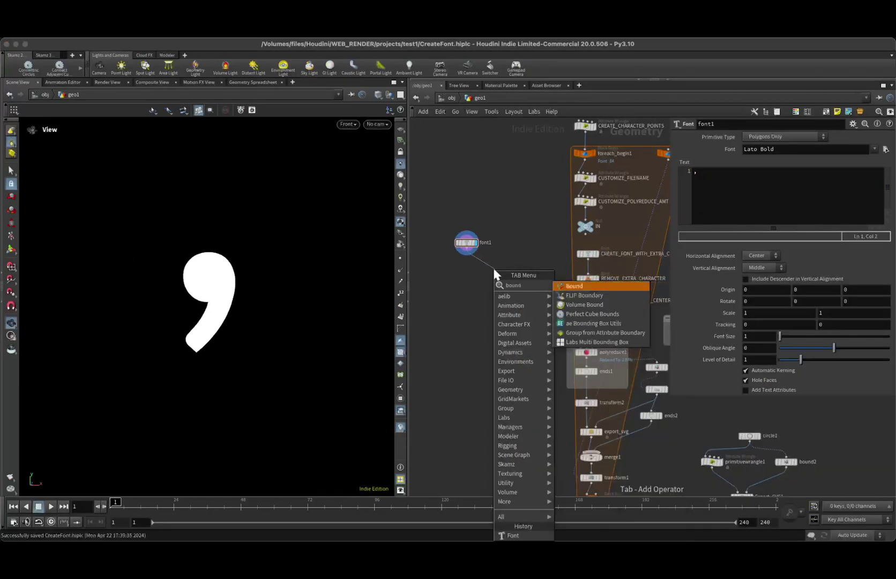
{"action": "key", "text": "Escape"}
- Put an "a" before the comma in font1 to compare the comma's placement, and restore the comma alone
{"action": "left_click", "coordinate": [466, 242]}
{"action": "left_click", "coordinate": [747, 174]}
{"action": "type", "text": "a"}
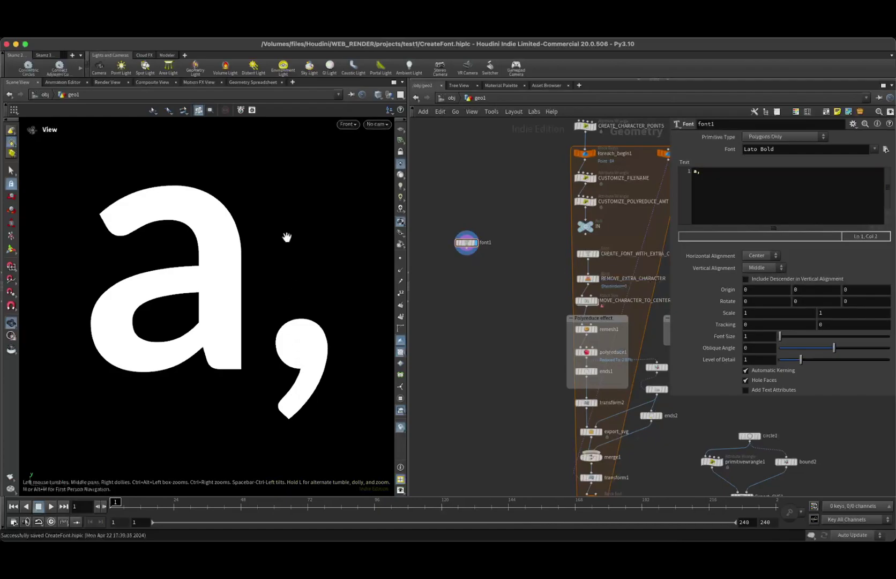
{"action": "left_click", "coordinate": [723, 196]}
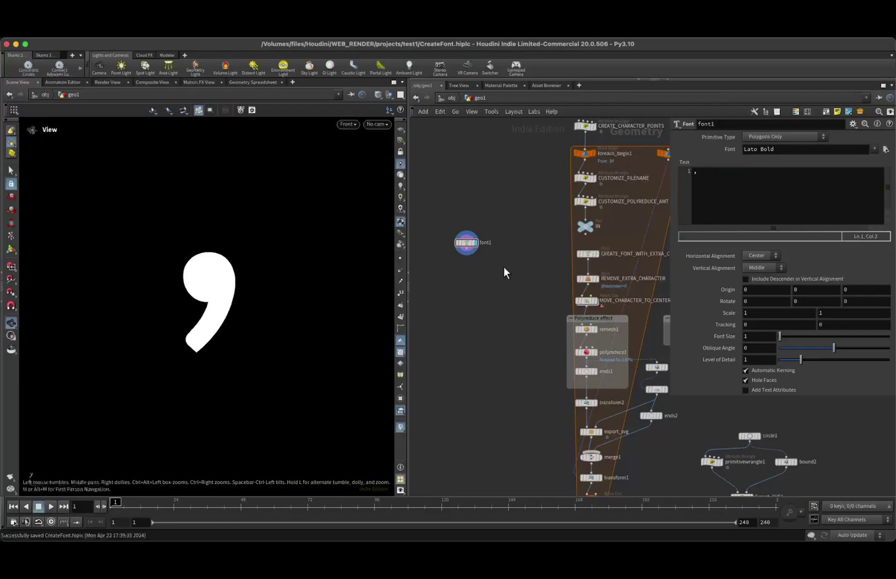
- Display CREATE_FONT_WITH_EXTRA_CHARACTER and check its textindex primitive attribute in the Geometry Spreadsheet
{"action": "left_click", "coordinate": [586, 251]}
{"action": "left_click", "coordinate": [596, 254]}
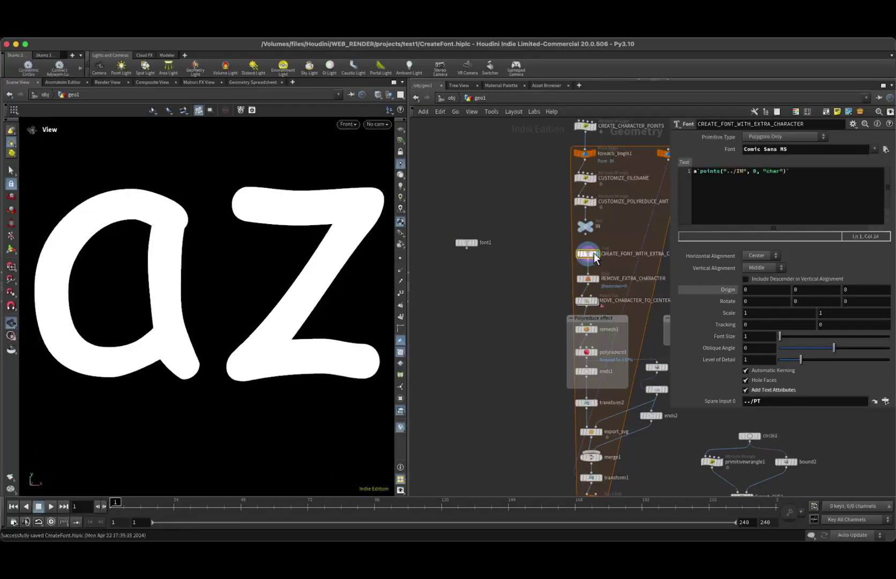
{"action": "left_click", "coordinate": [693, 172]}
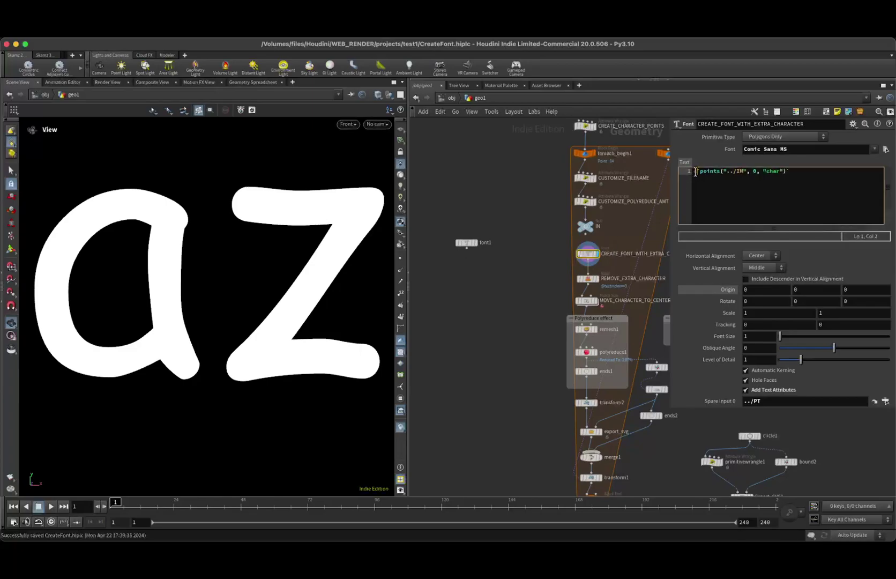
{"action": "key", "text": "super+a"}
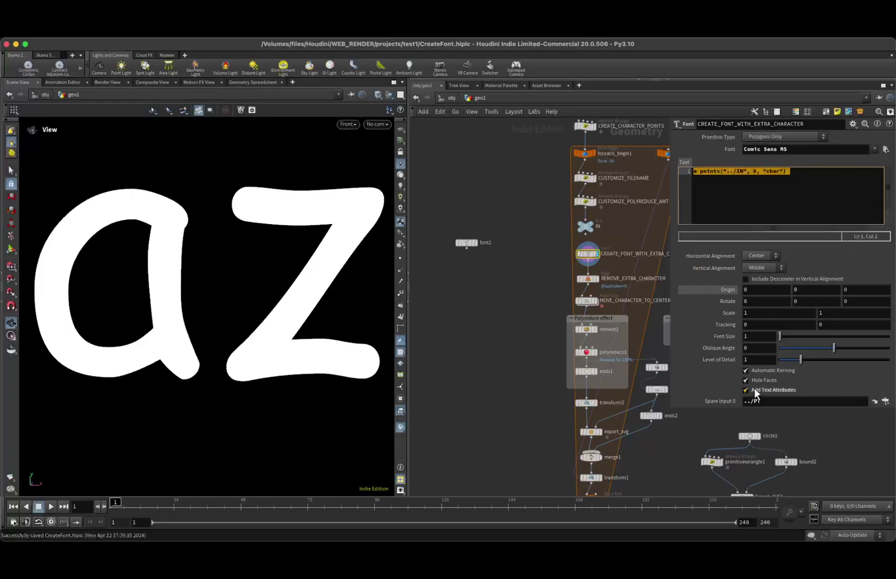
{"action": "left_click", "coordinate": [248, 81]}
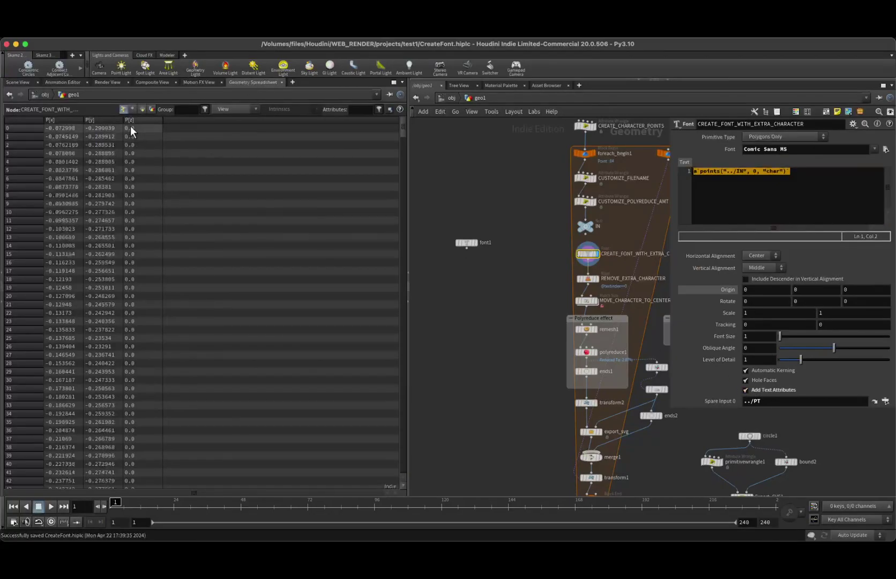
{"action": "left_click", "coordinate": [142, 109]}
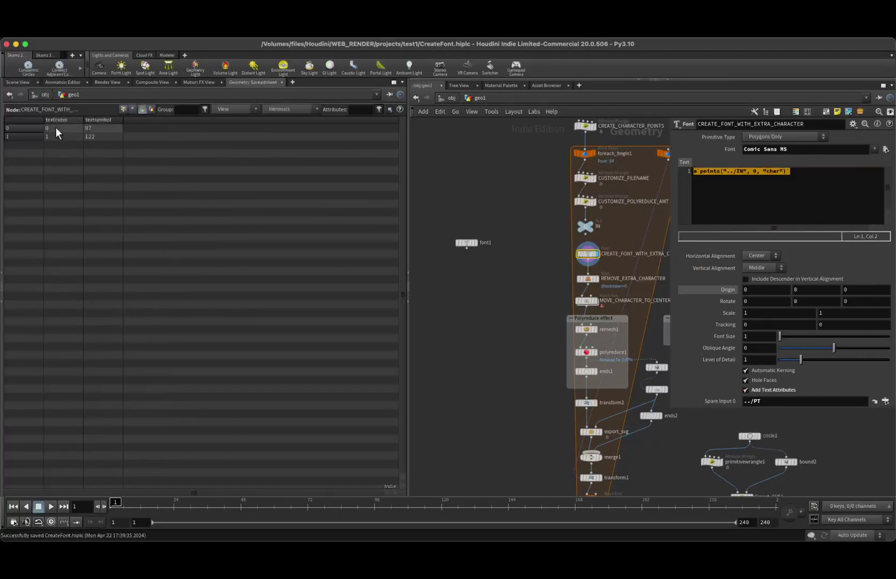
- Select REMOVE_EXTRA_CHARACTER and compare its result with CREATE_FONT_WITH_EXTRA_CHARACTER in the Scene View
{"action": "left_click", "coordinate": [585, 277]}
{"action": "left_click", "coordinate": [27, 82]}
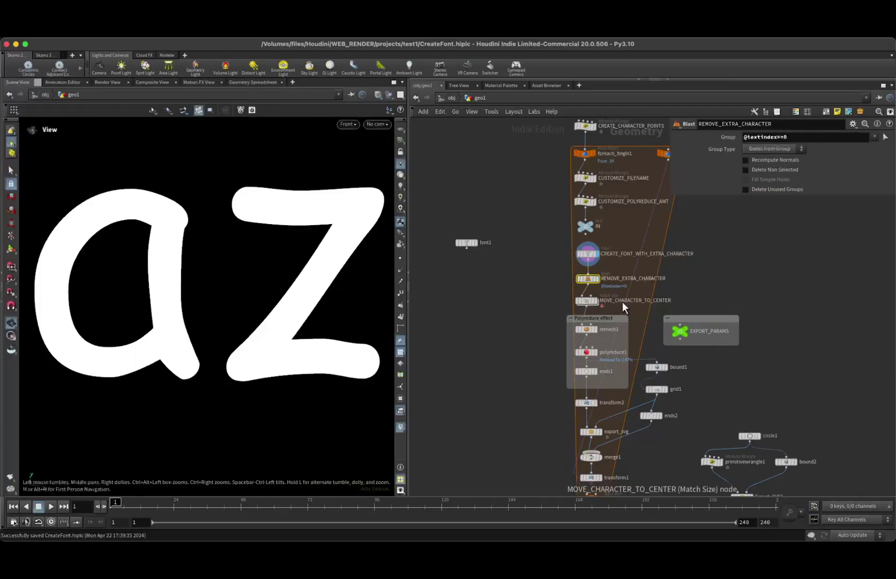
{"action": "left_click", "coordinate": [598, 277]}
{"action": "left_click", "coordinate": [598, 253]}
{"action": "left_click", "coordinate": [598, 277]}
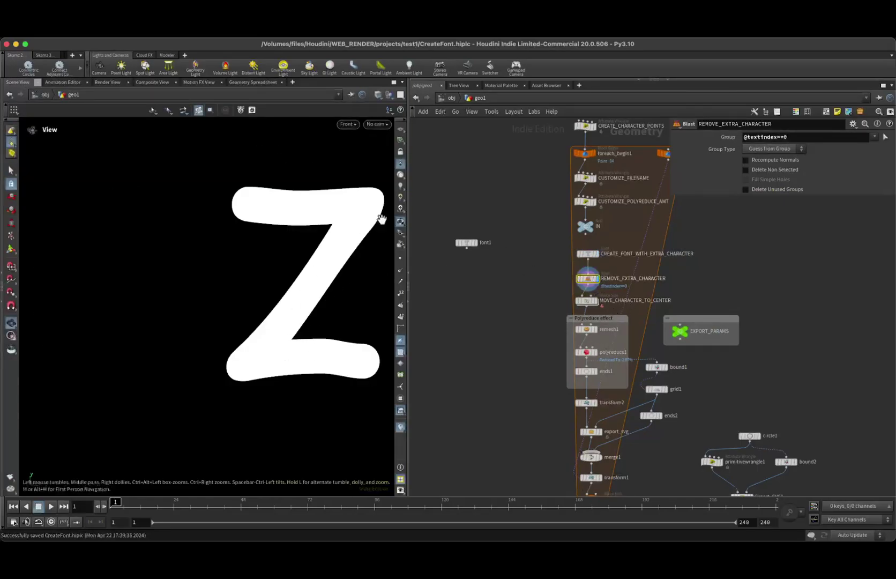
- Turn on the reference grid and examine the remaining letter's offset from the origin in front and perspective views
{"action": "scroll", "coordinate": [254, 256], "scroll_direction": "down", "scroll_amount": 1}
{"action": "left_click", "coordinate": [401, 130]}
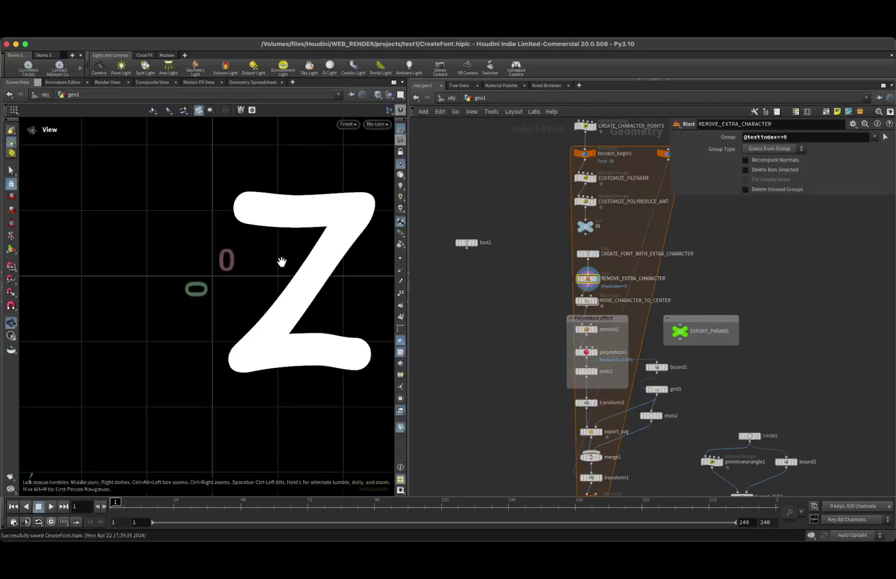
{"action": "scroll", "coordinate": [279, 258], "scroll_direction": "down", "scroll_amount": 5}
{"action": "middle_click_drag", "start_coordinate": [276, 255], "coordinate": [276, 310]}
{"action": "scroll", "coordinate": [276, 305], "scroll_direction": "down", "scroll_amount": 2}
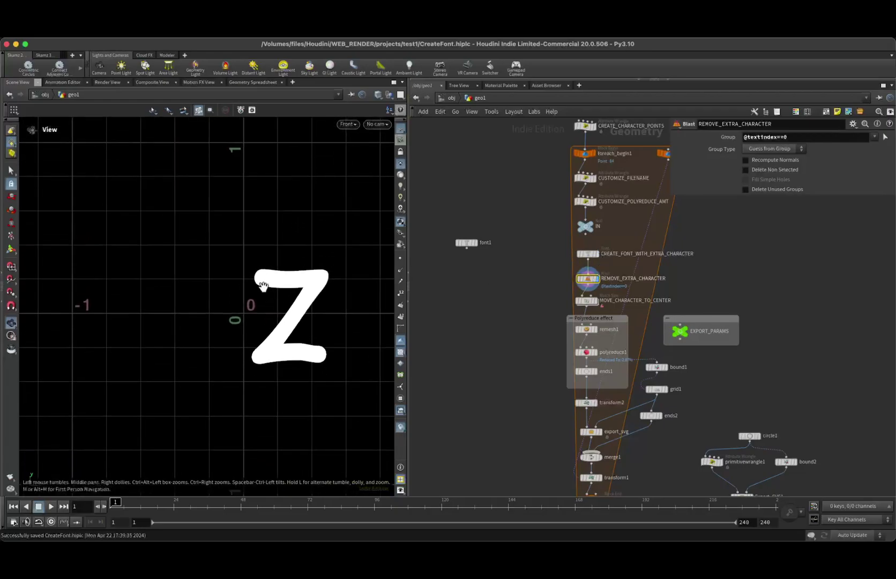
{"action": "key", "text": "space+1"}
{"action": "left_click_drag", "start_coordinate": [221, 318], "coordinate": [274, 322]}
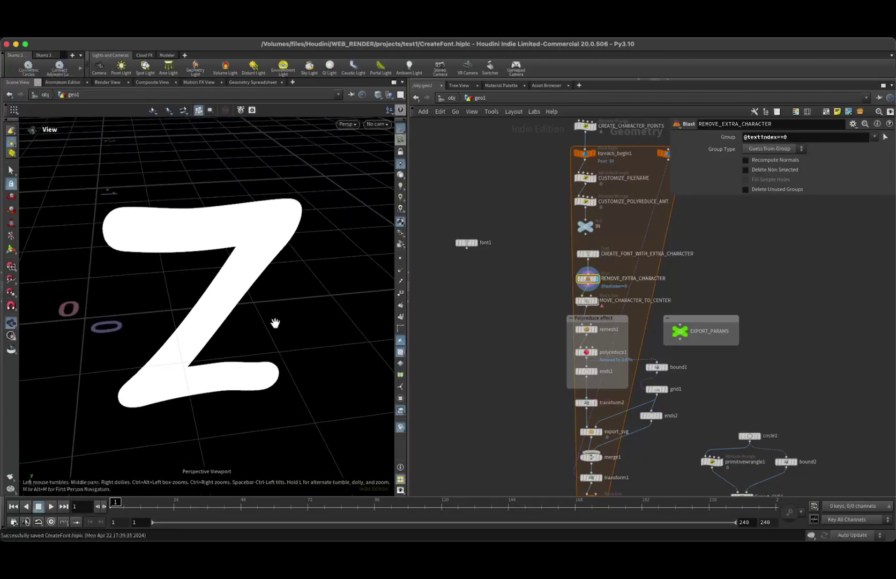
{"action": "scroll", "coordinate": [262, 322], "scroll_direction": "down", "scroll_amount": 5}
{"action": "scroll", "coordinate": [234, 315], "scroll_direction": "down", "scroll_amount": 3}
{"action": "mouse_move", "coordinate": [182, 317]}
{"action": "left_mouse_down"}
{"action": "mouse_move", "coordinate": [194, 310]}
{"action": "mouse_move", "coordinate": [178, 302]}
{"action": "left_mouse_up"}
- Display MOVE_CHARACTER_TO_CENTER, review its Justify X settings and inspect the letter's placement against the origin
{"action": "left_click", "coordinate": [596, 300]}
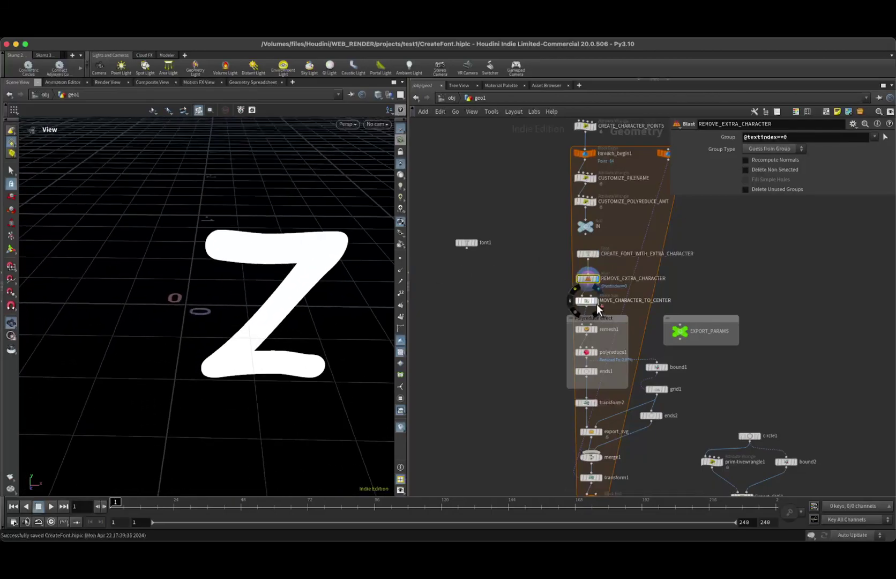
{"action": "left_click", "coordinate": [586, 301]}
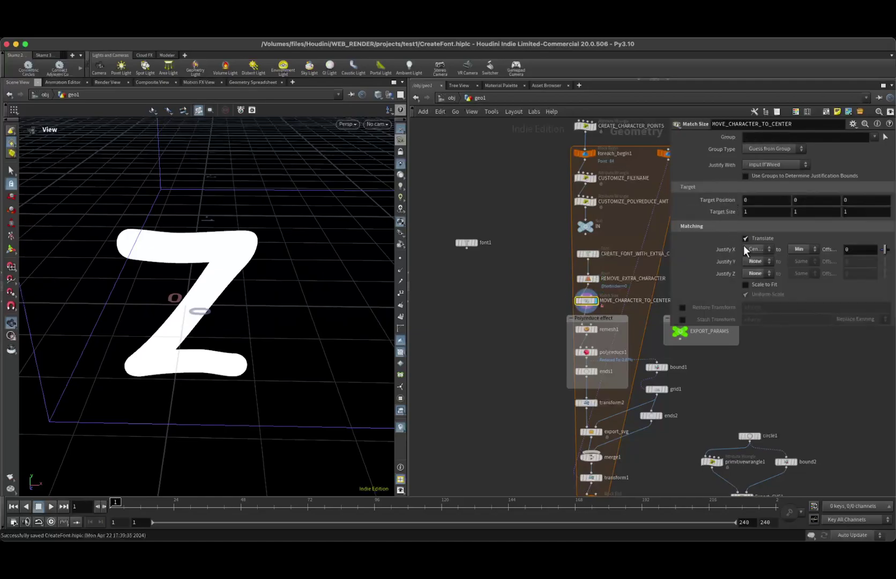
{"action": "left_click", "coordinate": [746, 247]}
{"action": "left_click", "coordinate": [811, 247]}
{"action": "left_click_drag", "start_coordinate": [186, 292], "coordinate": [215, 297]}
{"action": "scroll", "coordinate": [227, 298], "scroll_direction": "up", "scroll_amount": 10}
{"action": "middle_click_drag", "start_coordinate": [234, 305], "coordinate": [224, 280]}
{"action": "scroll", "coordinate": [225, 282], "scroll_direction": "down", "scroll_amount": 5}
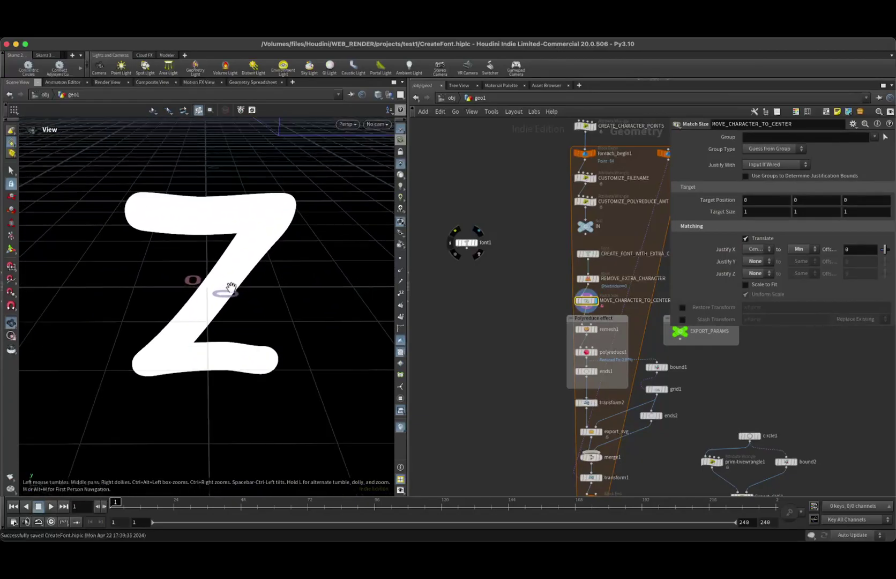
- Display remesh1 with shaded wireframe, followed by polyreduce1 with its Percent To Keep expression
{"action": "middle_click_drag", "start_coordinate": [496, 350], "coordinate": [498, 325]}
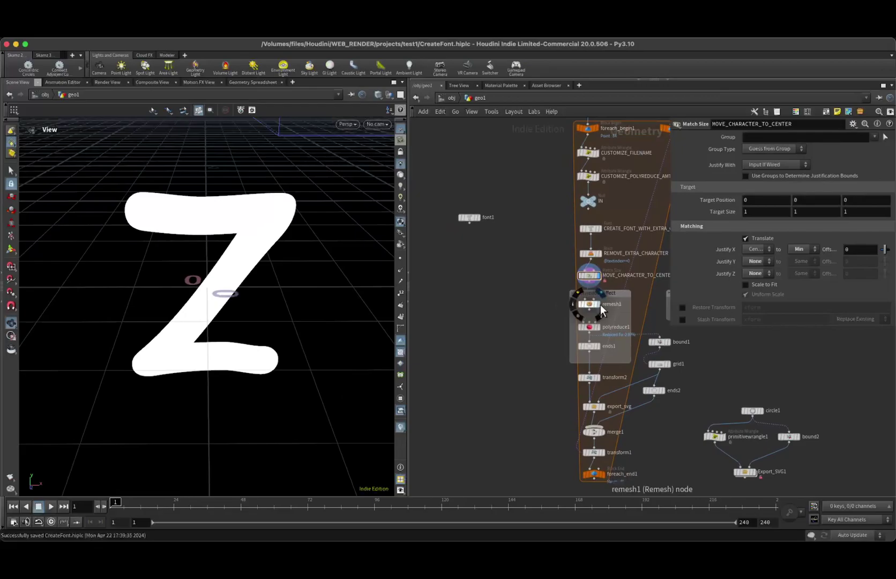
{"action": "left_click", "coordinate": [600, 304]}
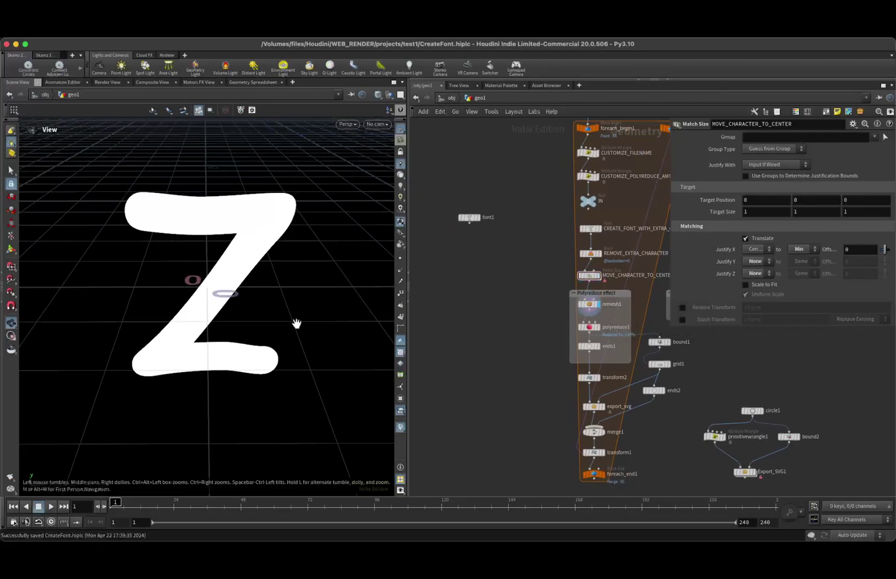
{"action": "key", "text": "shift+w"}
{"action": "left_click_drag", "start_coordinate": [296, 323], "coordinate": [242, 322]}
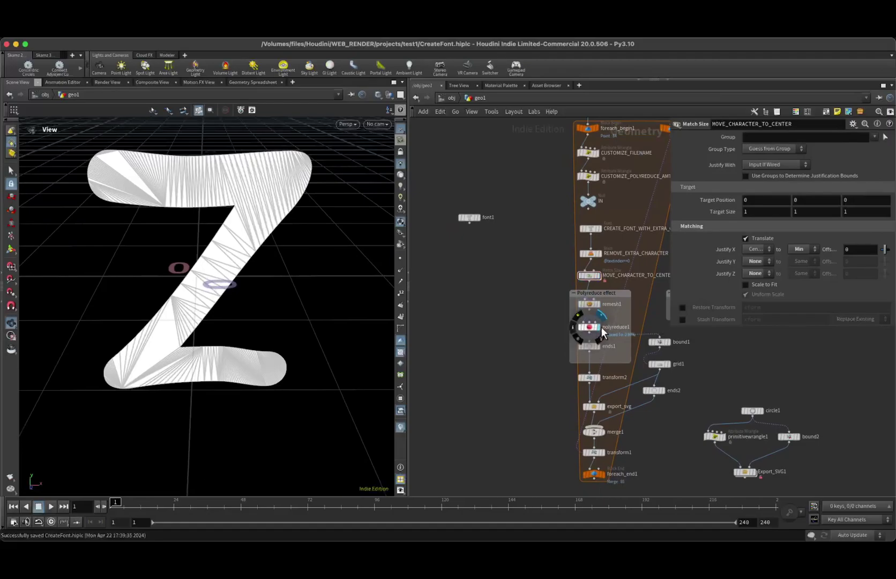
{"action": "left_click", "coordinate": [601, 326]}
{"action": "left_click", "coordinate": [595, 328]}
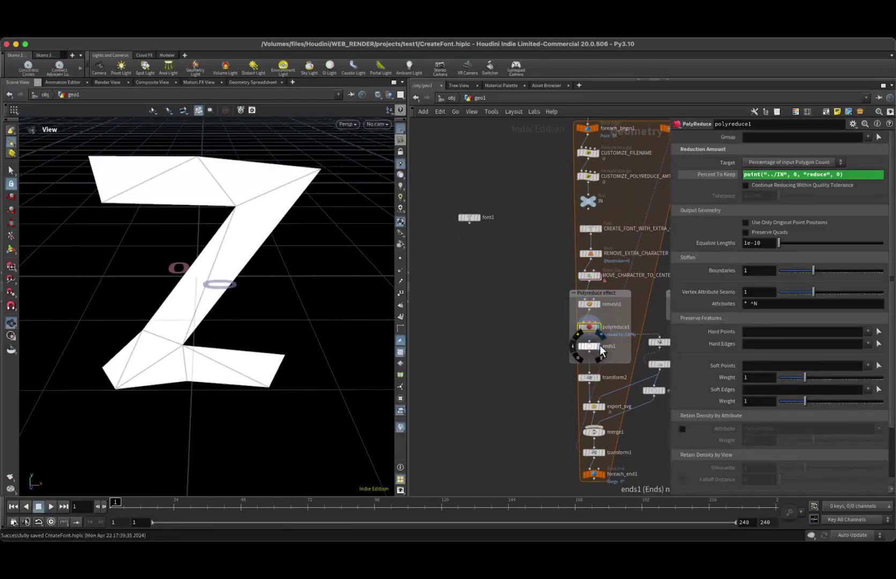
- Display ends1, check its Close U option Unroll with Shared Points, and hide the reference grid to inspect the outline
{"action": "left_click", "coordinate": [599, 345]}
{"action": "left_click", "coordinate": [589, 346]}
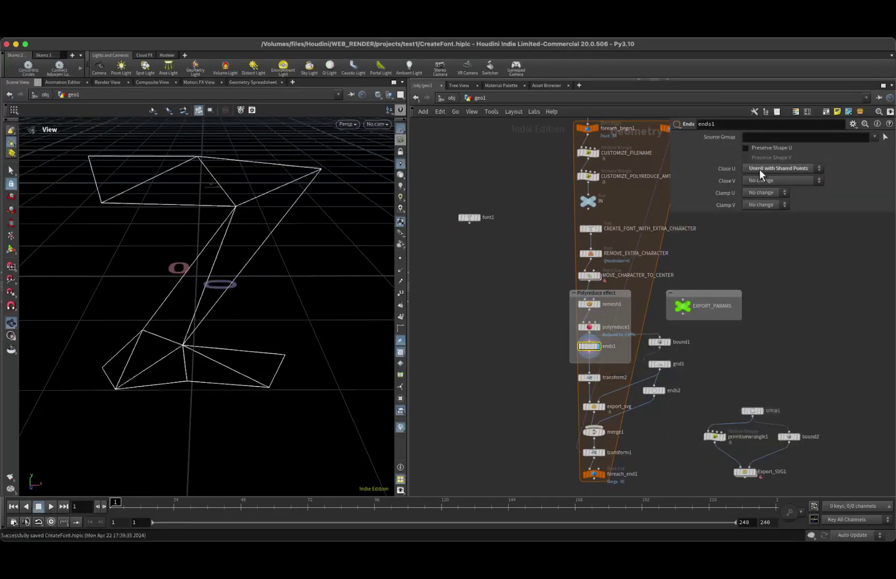
{"action": "left_click", "coordinate": [806, 169]}
{"action": "left_click", "coordinate": [776, 167]}
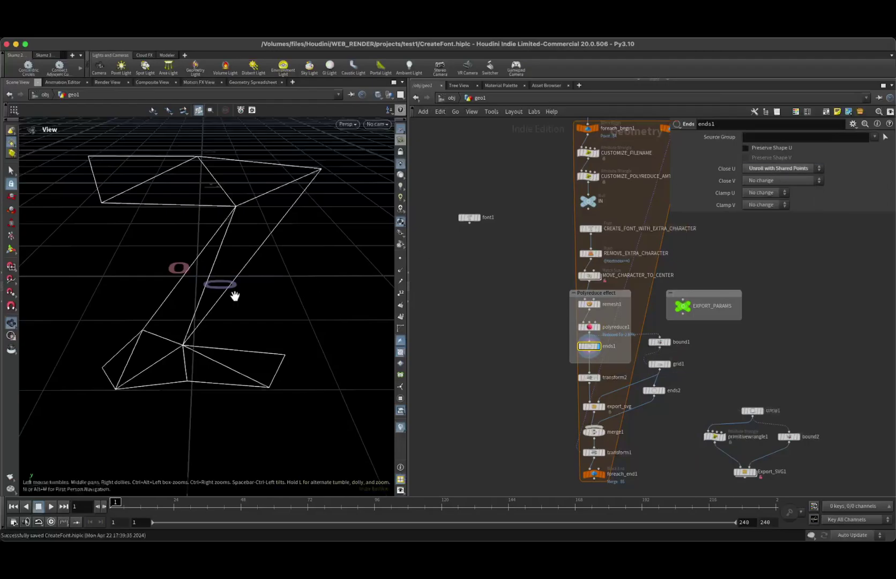
{"action": "left_click", "coordinate": [401, 131]}
{"action": "middle_click_drag", "start_coordinate": [273, 311], "coordinate": [276, 295]}
{"action": "left_click_drag", "start_coordinate": [276, 294], "coordinate": [270, 272]}
{"action": "middle_click_drag", "start_coordinate": [270, 273], "coordinate": [272, 299]}
- Display transform2 and show its Translate parameters
{"action": "middle_click_drag", "start_coordinate": [503, 345], "coordinate": [499, 307]}
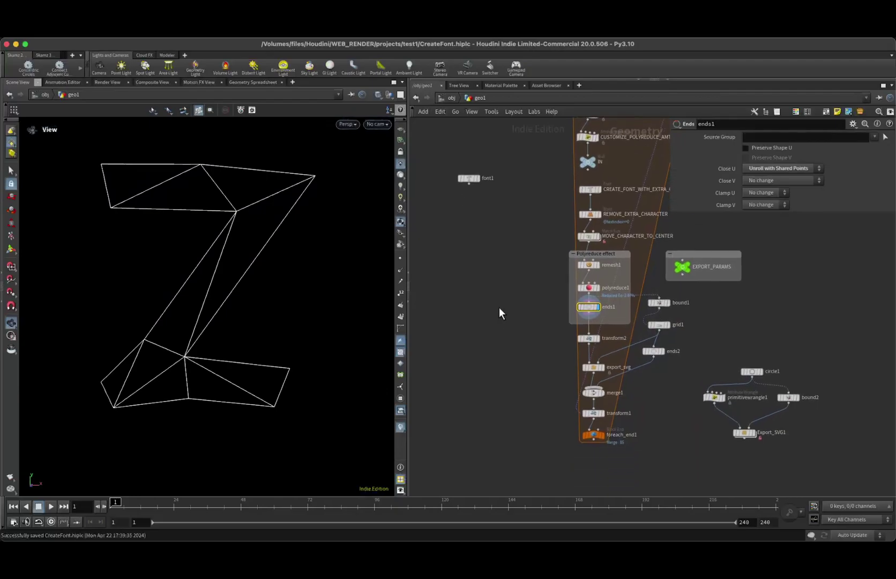
{"action": "left_click", "coordinate": [596, 338]}
{"action": "left_click", "coordinate": [592, 338]}
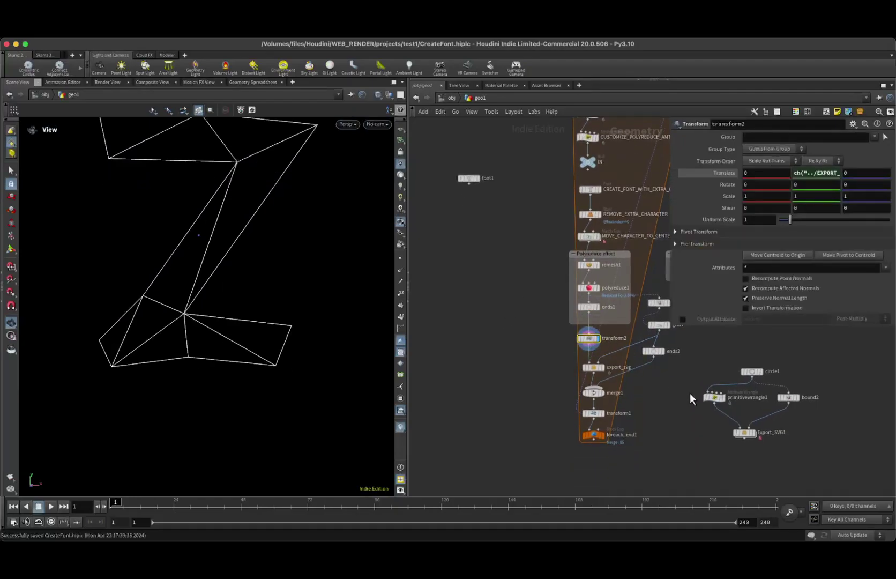
- Display bound1 with its parameters and switch the Scene View to wireframe
{"action": "middle_click_drag", "start_coordinate": [687, 379], "coordinate": [650, 401]}
{"action": "scroll", "coordinate": [621, 341], "scroll_direction": "up", "scroll_amount": 3}
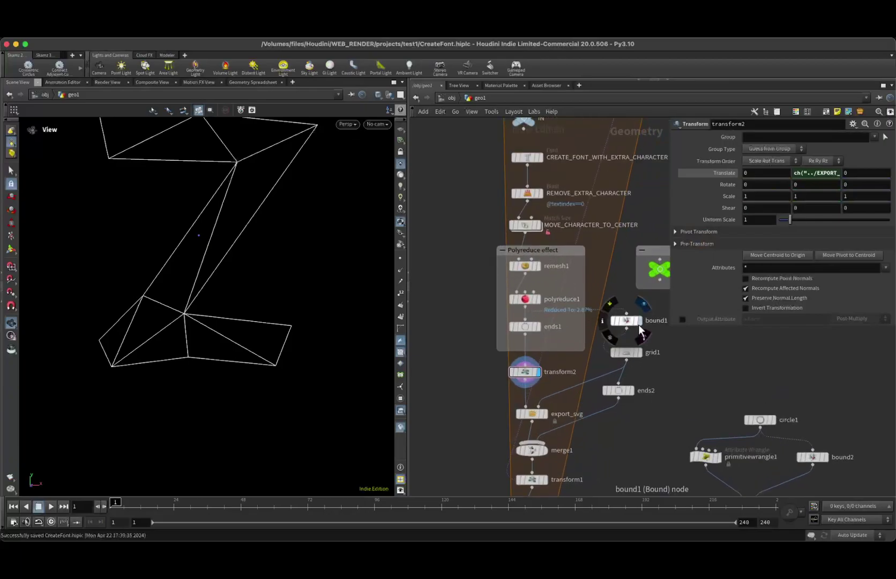
{"action": "left_click", "coordinate": [637, 321]}
{"action": "left_click", "coordinate": [625, 321]}
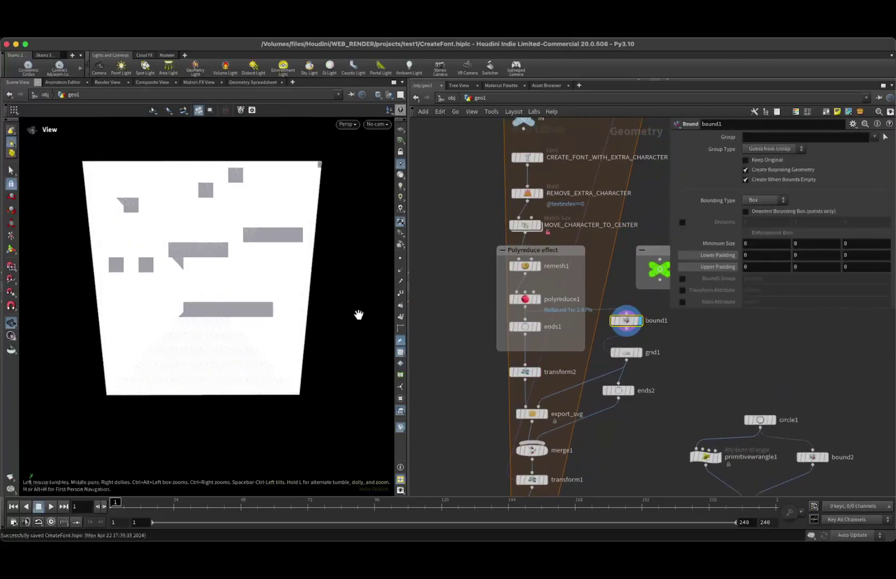
{"action": "key", "text": "w"}
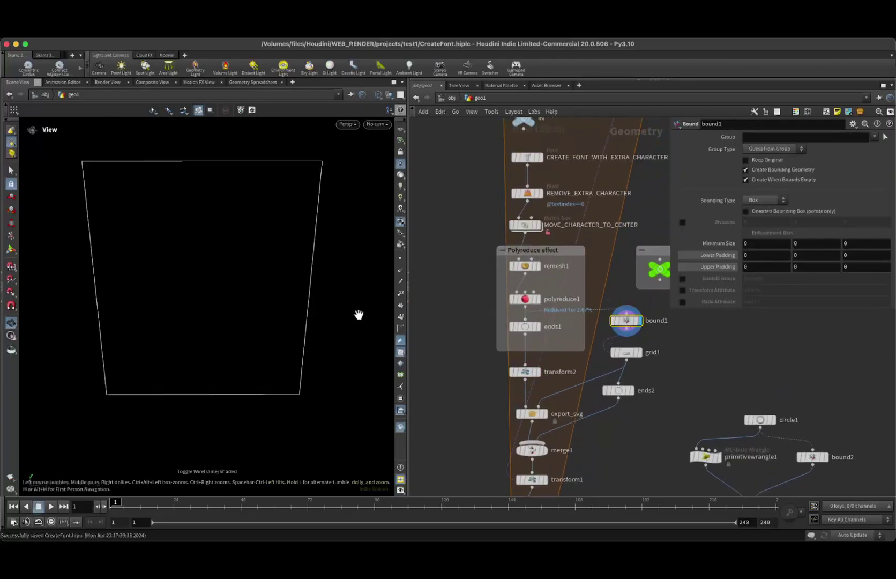
- Show the parameters of grid1 and read through its first Size expression
{"action": "left_click", "coordinate": [633, 352]}
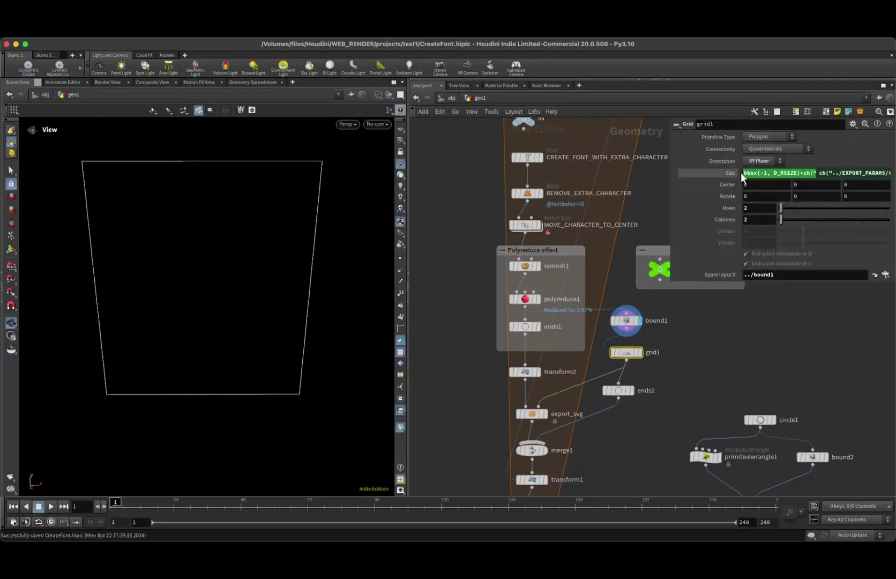
{"action": "left_click", "coordinate": [800, 172]}
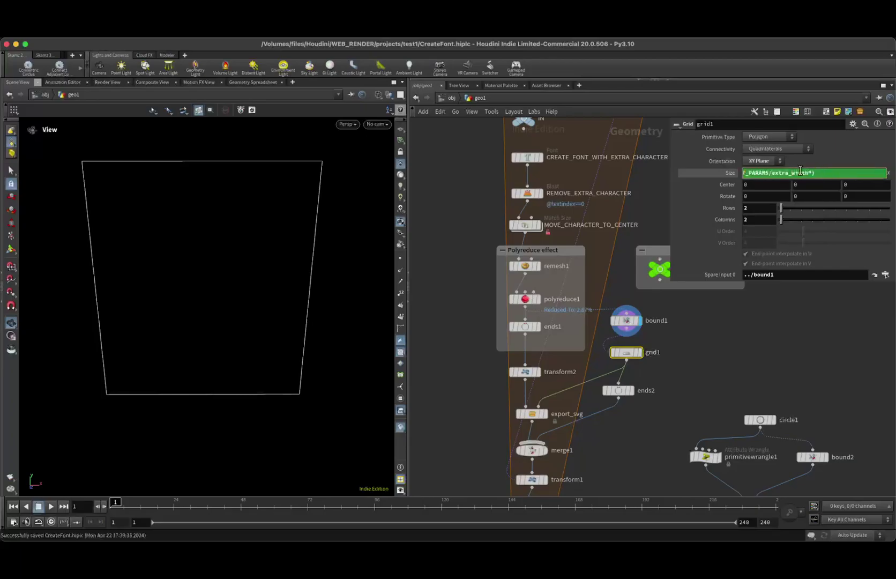
{"action": "left_click", "coordinate": [728, 173]}
{"action": "left_click", "coordinate": [728, 173]}
{"action": "left_click", "coordinate": [764, 173]}
{"action": "left_click", "coordinate": [734, 346]}
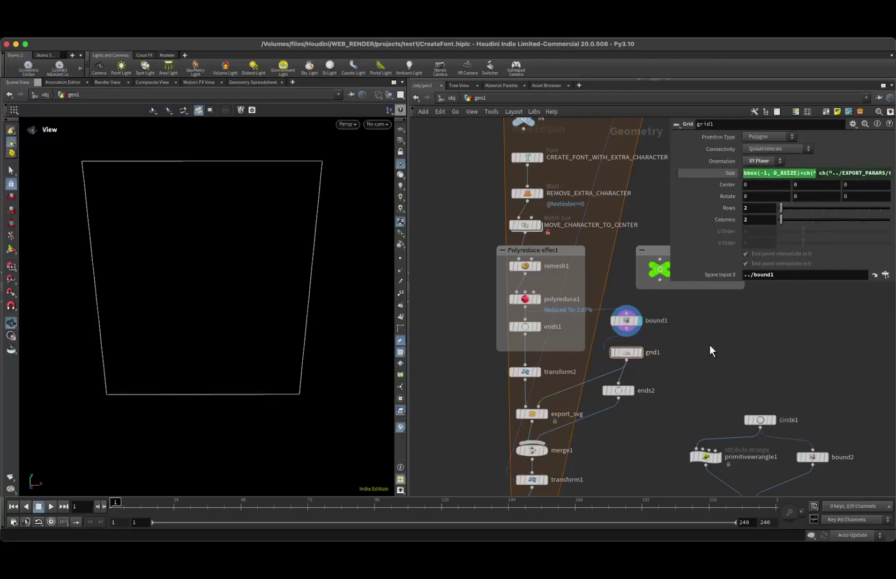
- Display grid1, frame it in the Scene View, and examine the extra_width part of its Size expression
{"action": "left_click", "coordinate": [637, 353]}
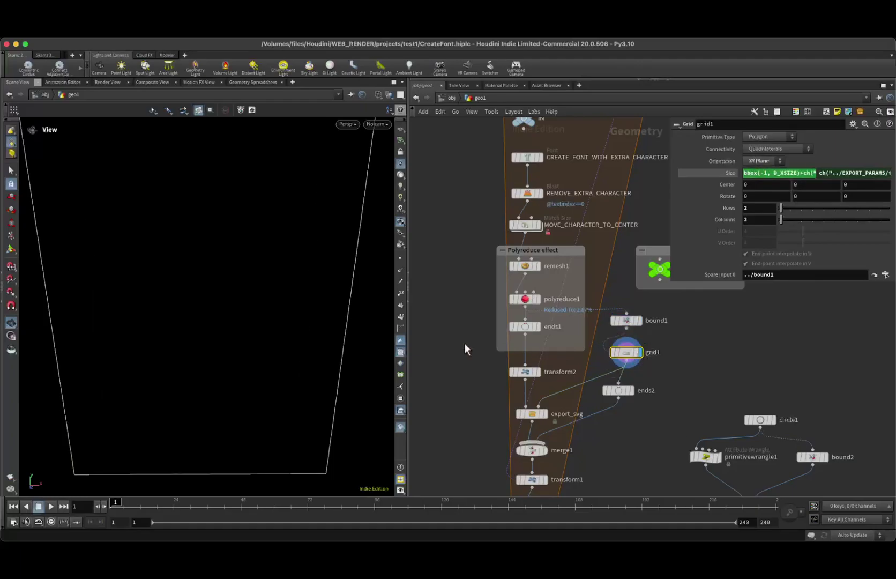
{"action": "key", "text": "space+f"}
{"action": "left_click_drag", "start_coordinate": [171, 395], "coordinate": [169, 387]}
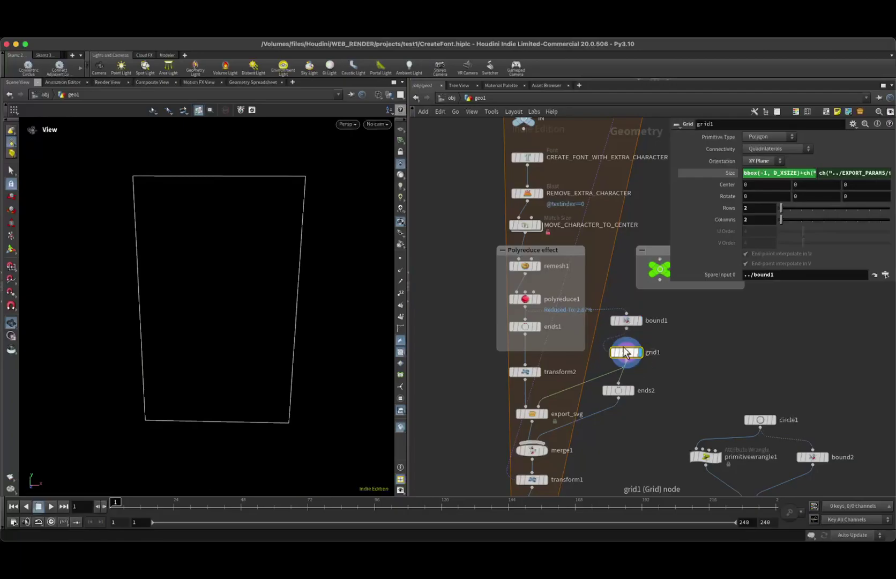
{"action": "left_click_drag", "start_coordinate": [743, 174], "coordinate": [791, 167]}
{"action": "left_click", "coordinate": [810, 175]}
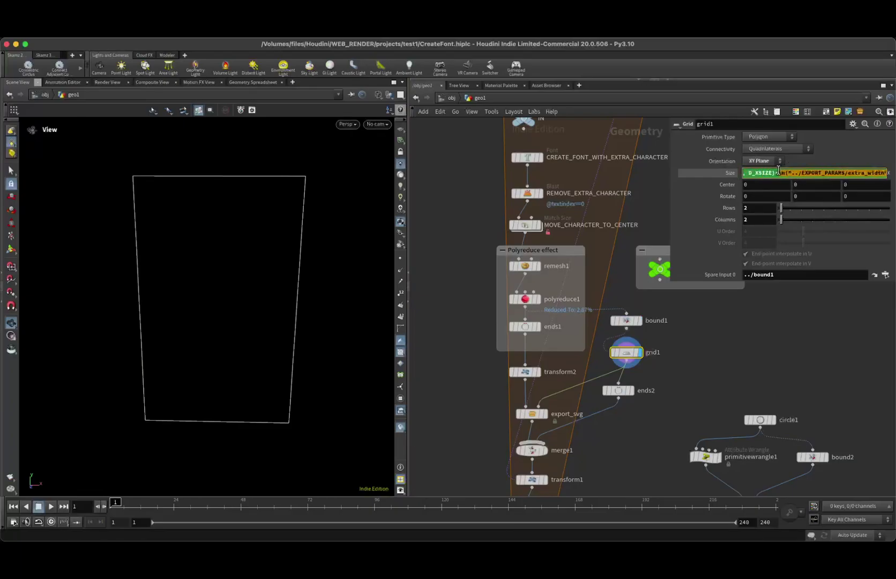
{"action": "key", "text": "Tab"}
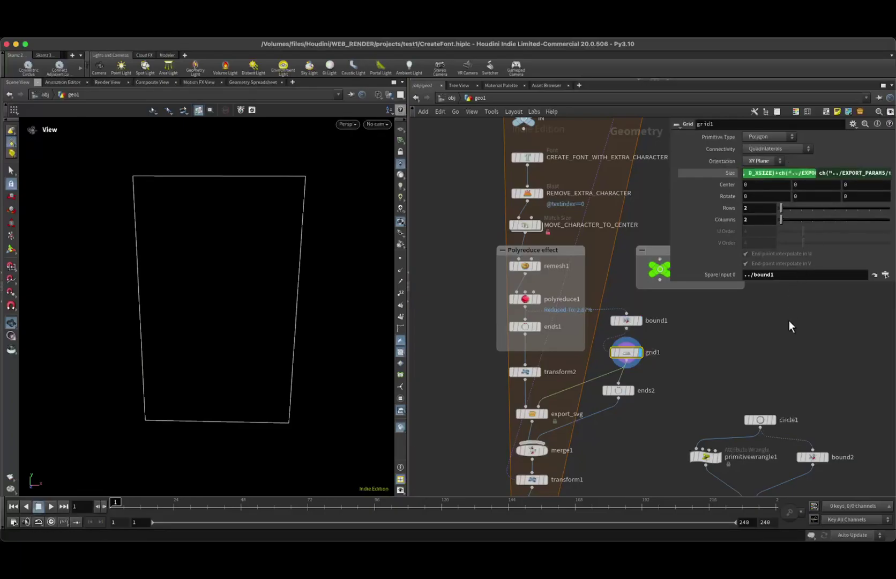
- Show the EXPORT_PARAMS null's parameters to examine extra_width and fixed_height
{"action": "left_click", "coordinate": [659, 270]}
{"action": "mouse_move", "coordinate": [686, 271]}
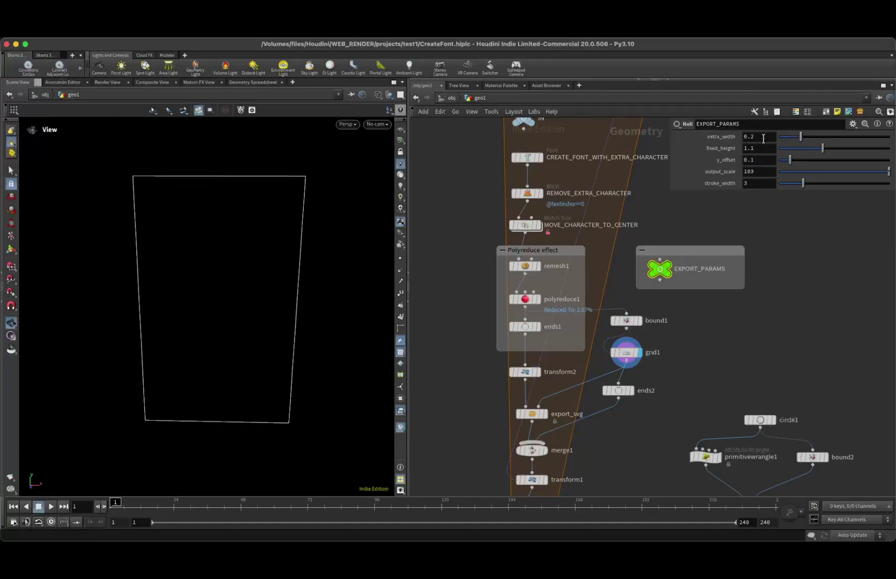
{"action": "middle_click_drag", "start_coordinate": [635, 408], "coordinate": [651, 383]}
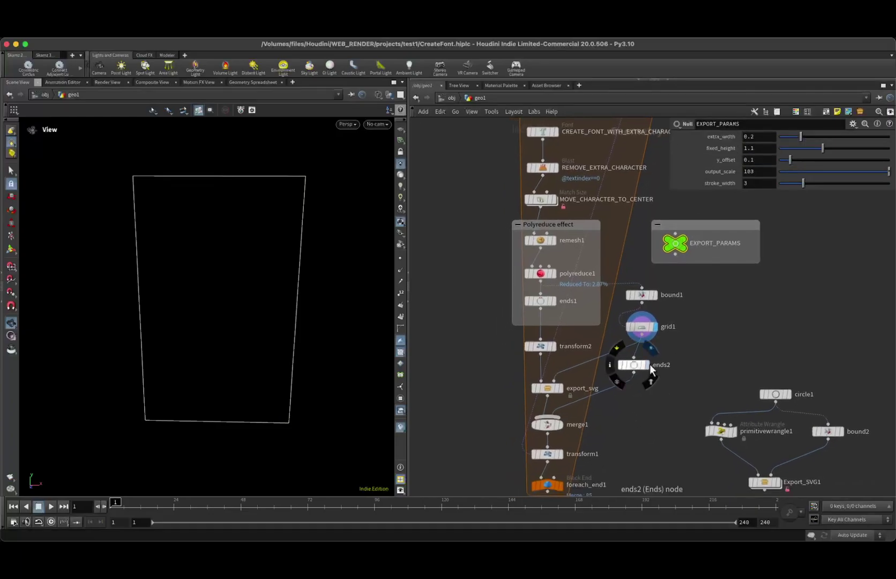
- Display merge1 to see the character inside its border, and show the parameters of transform2
{"action": "left_click", "coordinate": [560, 424]}
{"action": "scroll", "coordinate": [230, 339], "scroll_direction": "down", "scroll_amount": 1}
{"action": "scroll", "coordinate": [233, 340], "scroll_direction": "down", "scroll_amount": 1}
{"action": "scroll", "coordinate": [234, 339], "scroll_direction": "up", "scroll_amount": 2}
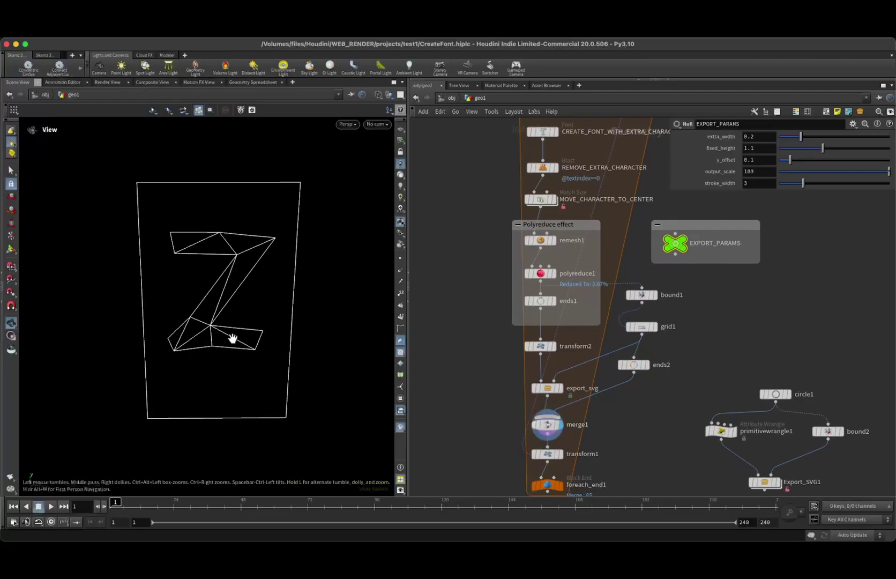
{"action": "left_click", "coordinate": [544, 345]}
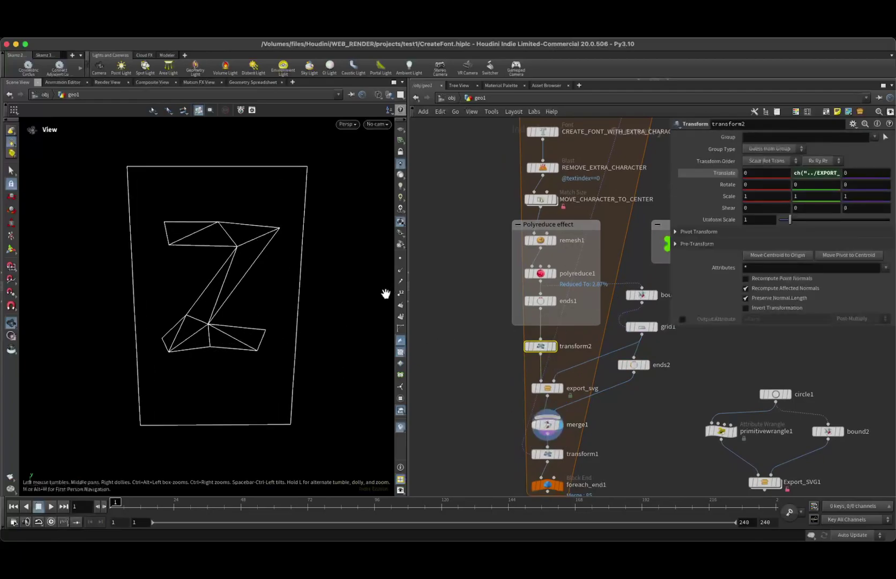
- Display foreach_end1 and frame the complete grid of generated characters in the Scene View
{"action": "scroll", "coordinate": [493, 338], "scroll_direction": "down", "scroll_amount": 3}
{"action": "left_click", "coordinate": [530, 391]}
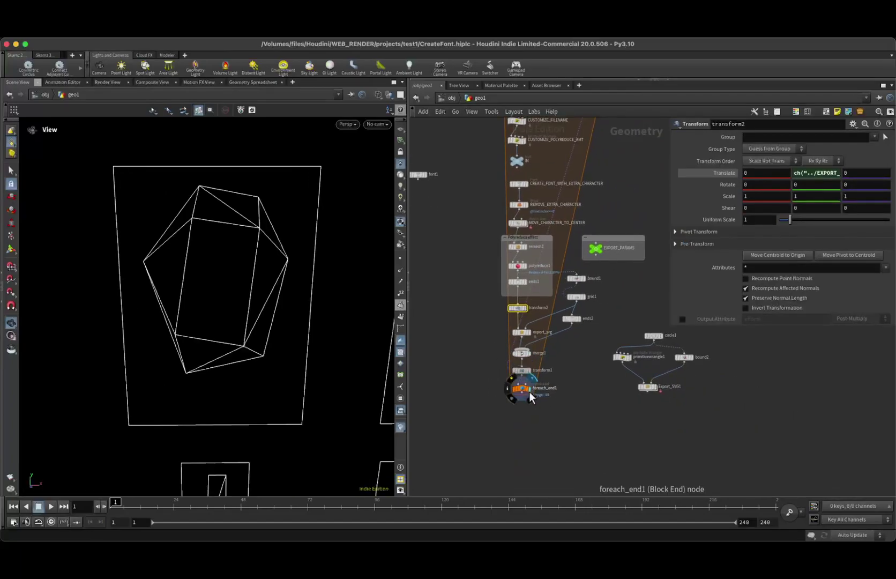
{"action": "key", "text": "f"}
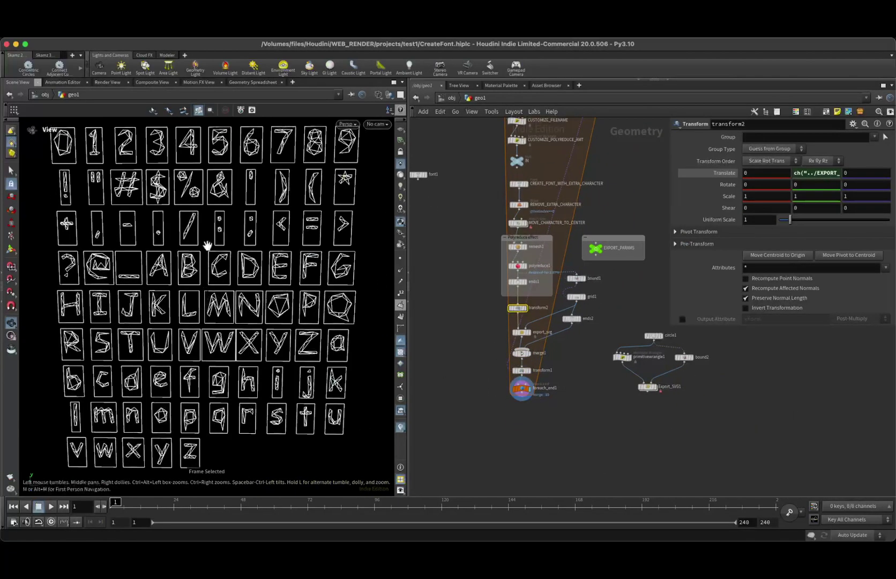
{"action": "scroll", "coordinate": [162, 191], "scroll_direction": "down", "scroll_amount": 1}
- Bypass transform2 to compare the characters' vertical placement inside their borders
{"action": "mouse_move", "coordinate": [509, 298]}
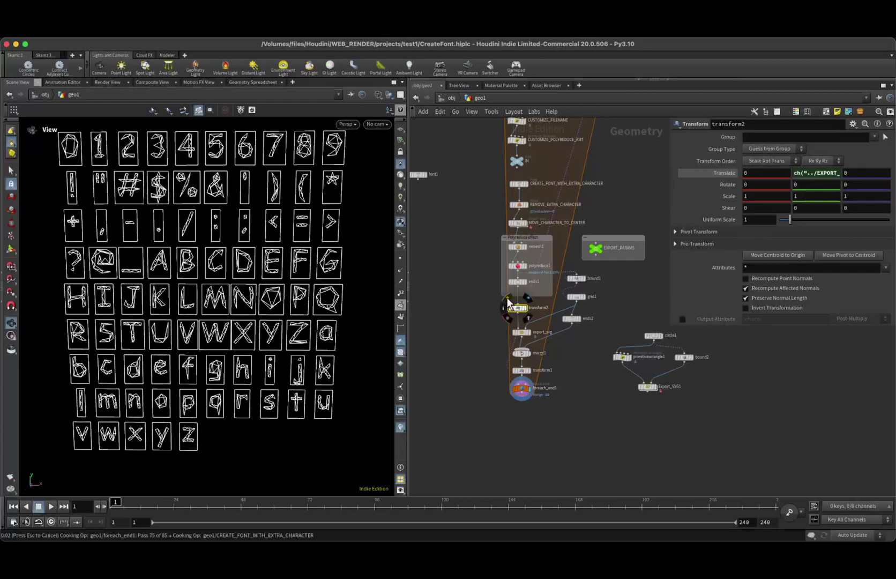
{"action": "left_click", "coordinate": [508, 298]}
{"action": "scroll", "coordinate": [160, 193], "scroll_direction": "up", "scroll_amount": 5}
{"action": "scroll", "coordinate": [163, 246], "scroll_direction": "down", "scroll_amount": 3}
{"action": "scroll", "coordinate": [149, 214], "scroll_direction": "down", "scroll_amount": 5}
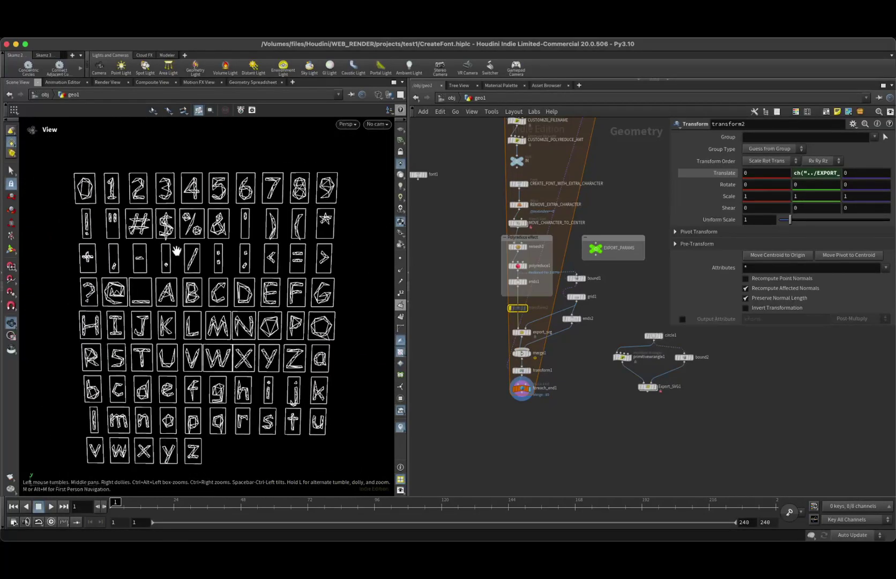
- Re-enable transform2 and examine the shifted characters across the whole grid
{"action": "mouse_move", "coordinate": [507, 301]}
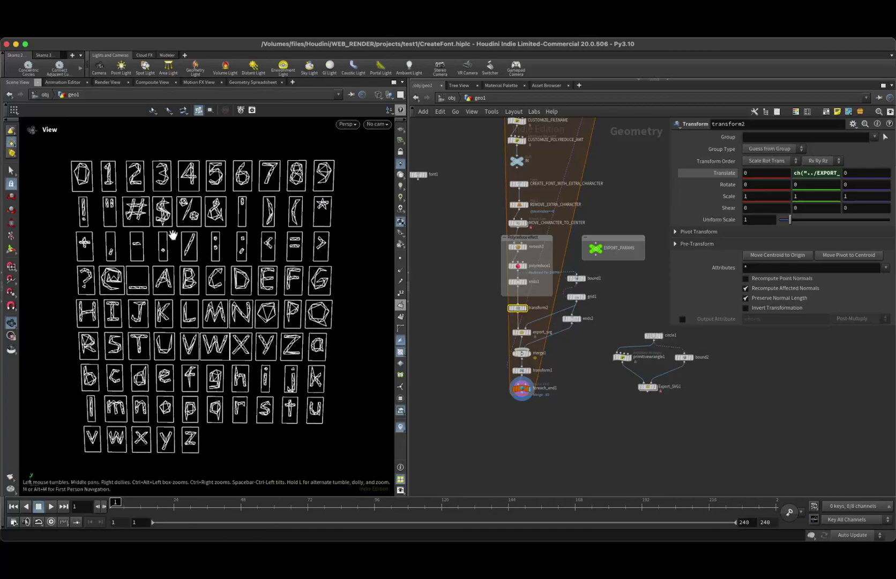
{"action": "scroll", "coordinate": [163, 225], "scroll_direction": "up", "scroll_amount": 3}
{"action": "scroll", "coordinate": [163, 225], "scroll_direction": "down", "scroll_amount": 4}
{"action": "middle_click_drag", "start_coordinate": [208, 266], "coordinate": [206, 250]}
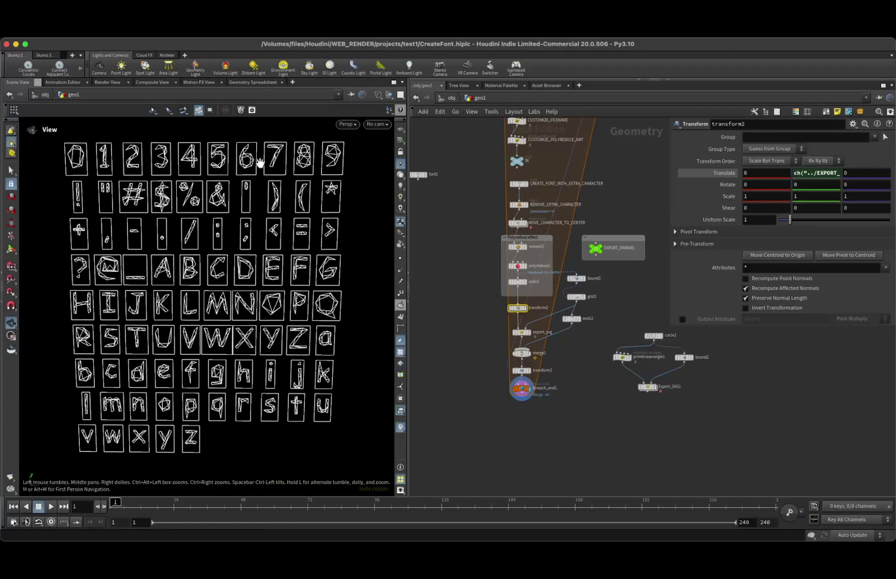
- Review the EXPORT_PARAMS settings again and show the parameters of export_svg inside the loop
{"action": "scroll", "coordinate": [597, 273], "scroll_direction": "up", "scroll_amount": 1}
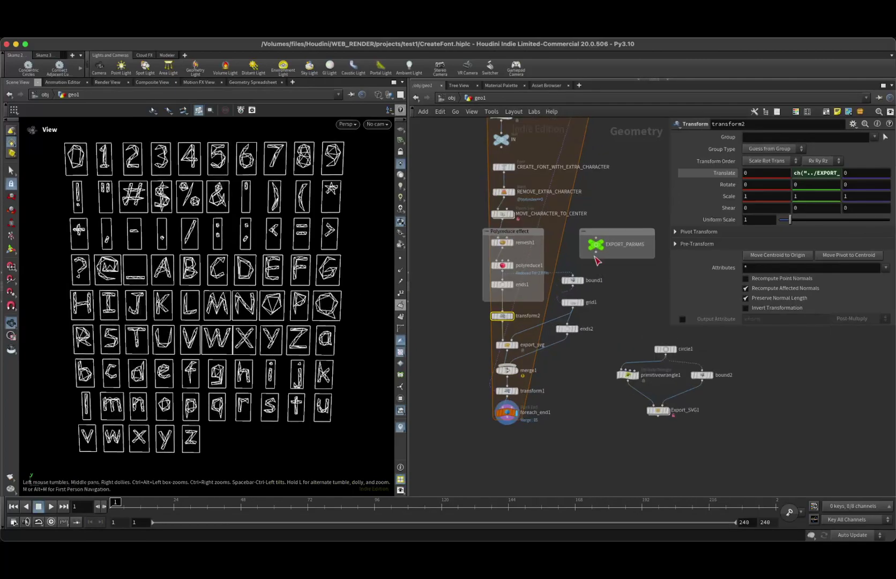
{"action": "left_click", "coordinate": [596, 246]}
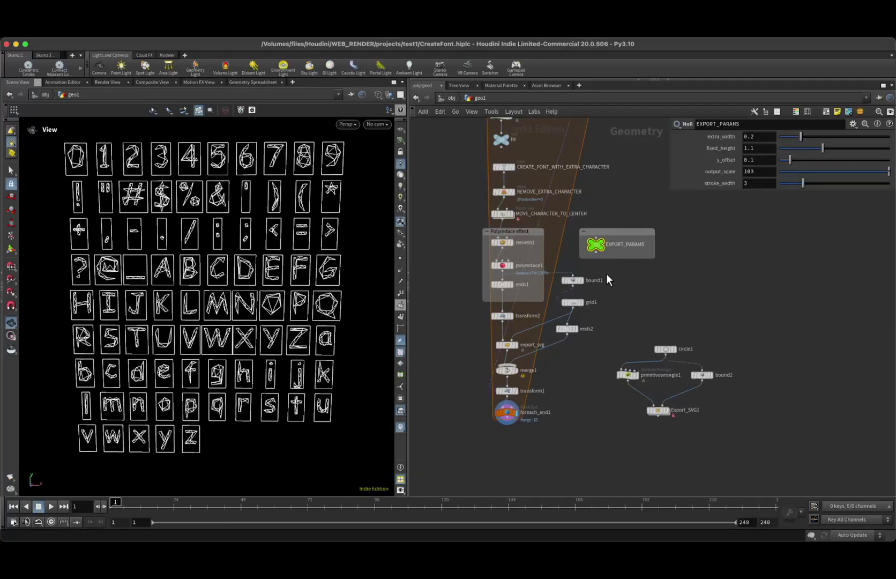
{"action": "scroll", "coordinate": [550, 311], "scroll_direction": "up", "scroll_amount": 2}
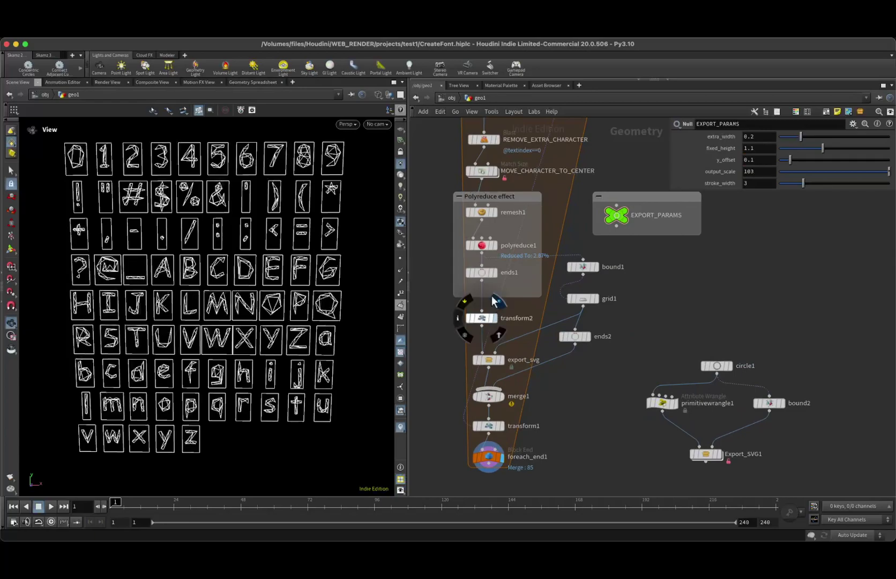
{"action": "left_click", "coordinate": [490, 356]}
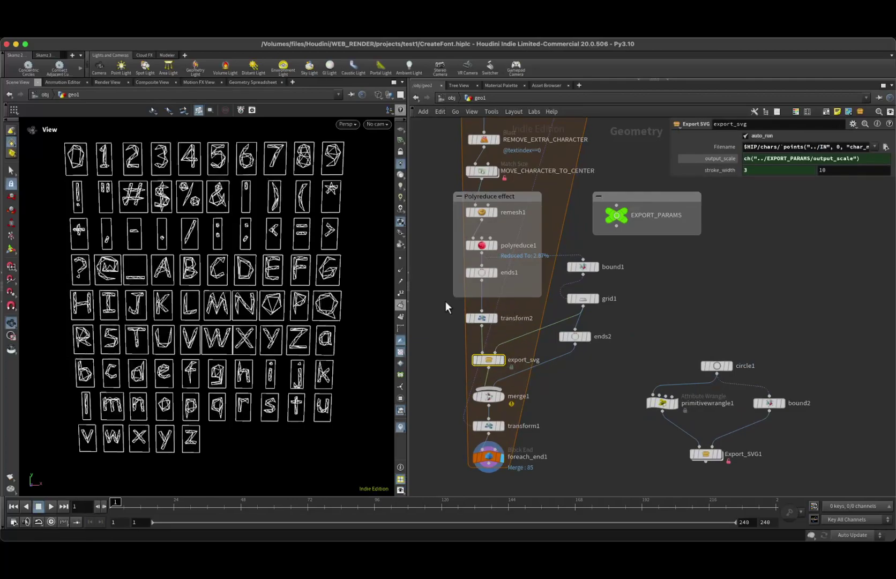
{"action": "scroll", "coordinate": [183, 243], "scroll_direction": "down", "scroll_amount": 2}
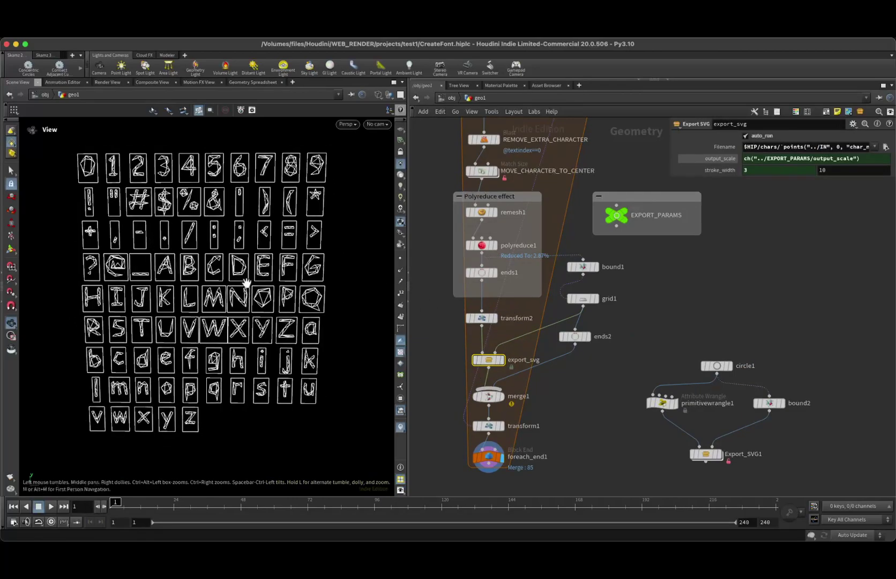
- Toggle output_scale on export_svg between its expression and its evaluated value
{"action": "left_click", "coordinate": [726, 158]}
{"action": "left_click_drag", "start_coordinate": [757, 158], "coordinate": [743, 159]}
{"action": "left_click", "coordinate": [743, 236]}
{"action": "left_click", "coordinate": [749, 159]}
{"action": "left_click", "coordinate": [741, 241]}
- Switch to BirdFont to examine the imported glyph overview, and return to Houdini
{"action": "mouse_move", "coordinate": [556, 539]}
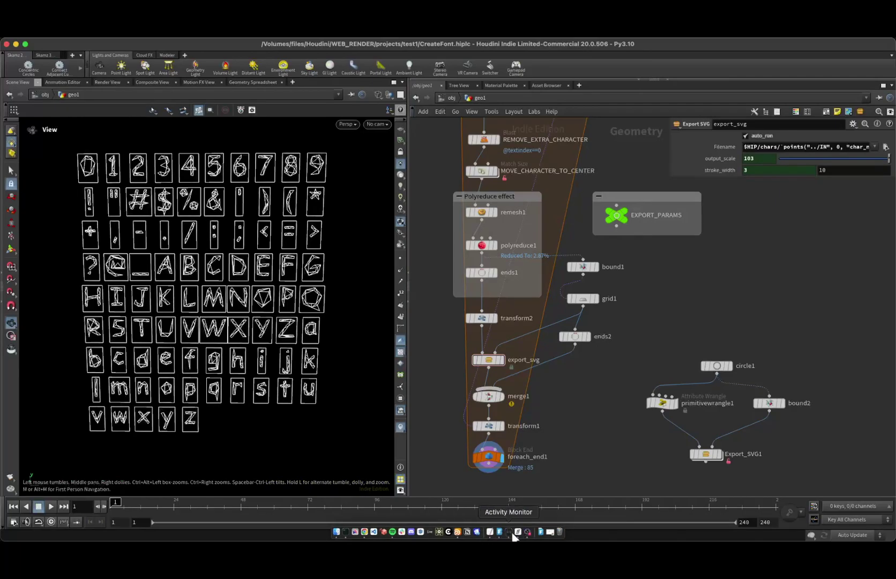
{"action": "key", "text": "super+Tab"}
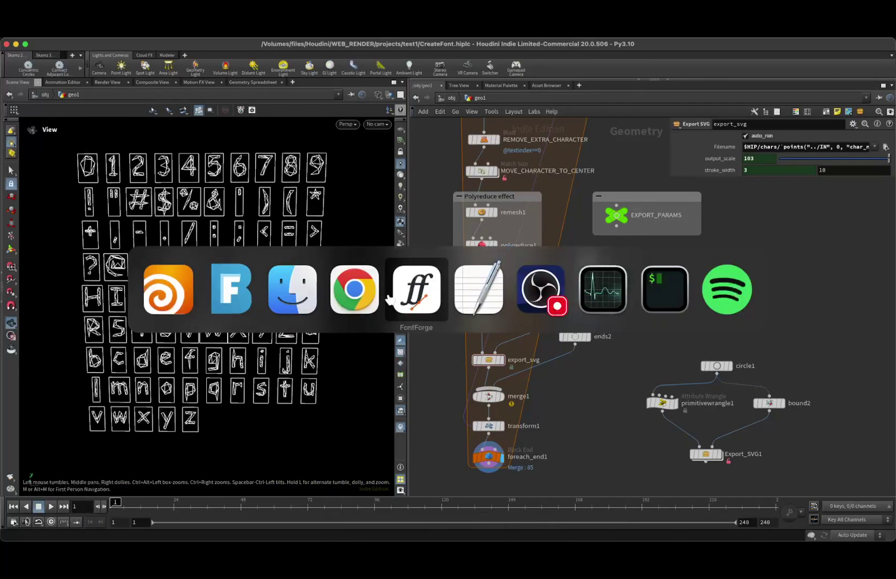
{"action": "left_click", "coordinate": [221, 306]}
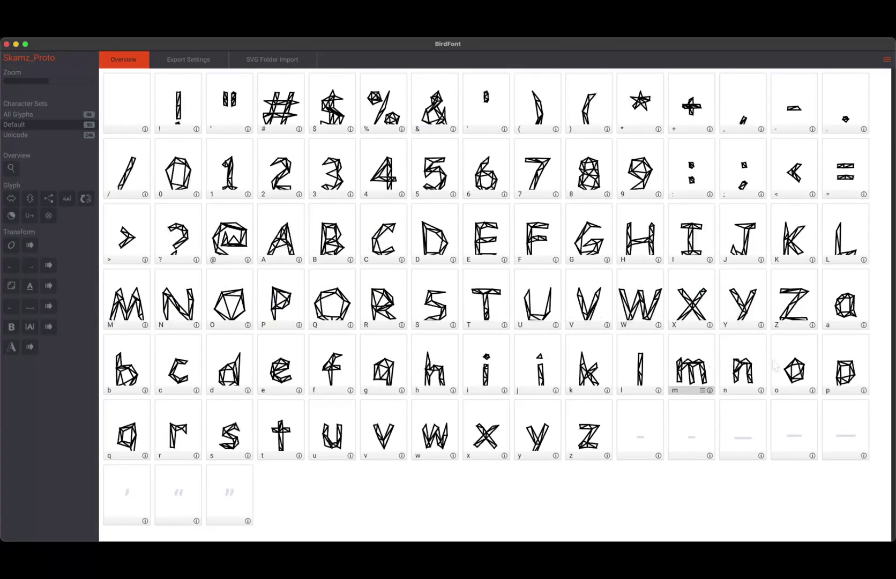
{"action": "key", "text": "super+Tab"}
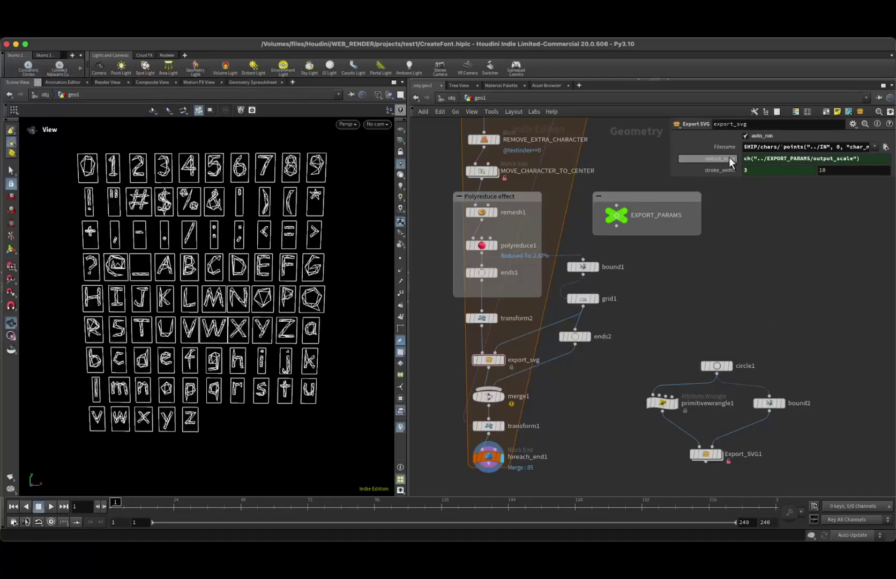
- Save the scene file and switch between BirdFont and Houdini while reviewing the output_scale and stroke_width of export_svg
{"action": "key", "text": "super+s"}
{"action": "key", "text": "super+Tab"}
{"action": "key", "text": "super+Tab"}
{"action": "middle_click_drag", "start_coordinate": [577, 360], "coordinate": [573, 345]}
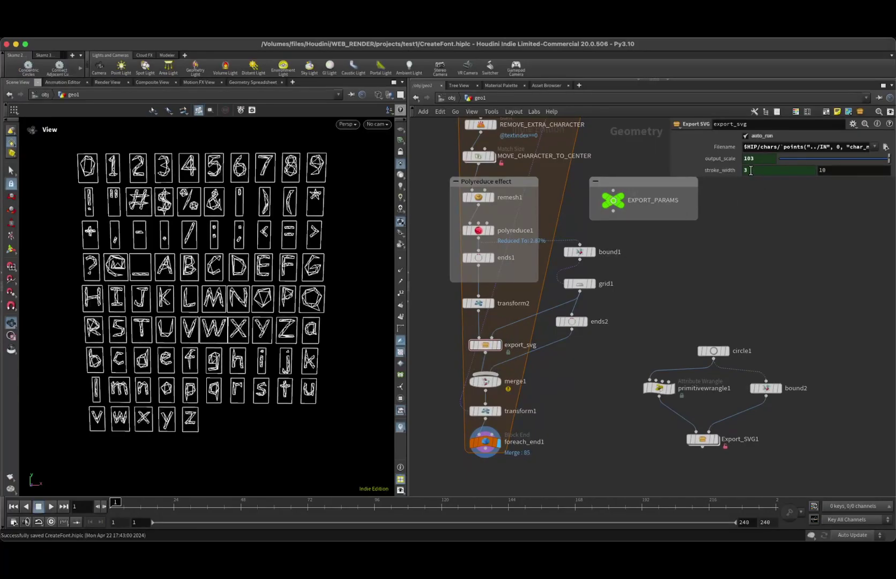
{"action": "key", "text": "super+Tab"}
{"action": "key", "text": "super+Tab"}
- Display merge1, transform1 and foreach_end1 in turn to compare a single character with the full grid
{"action": "scroll", "coordinate": [482, 377], "scroll_direction": "up", "scroll_amount": 4}
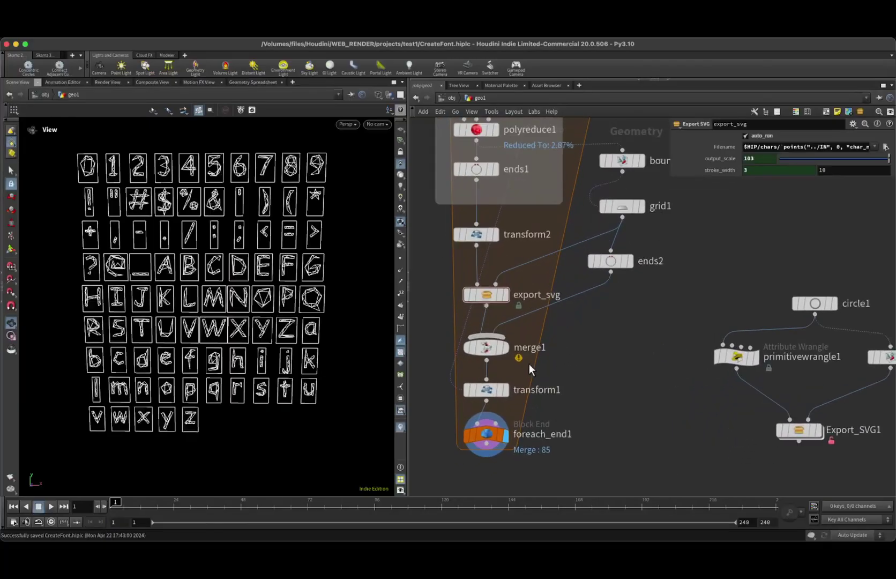
{"action": "left_click", "coordinate": [506, 351]}
{"action": "left_click", "coordinate": [486, 351]}
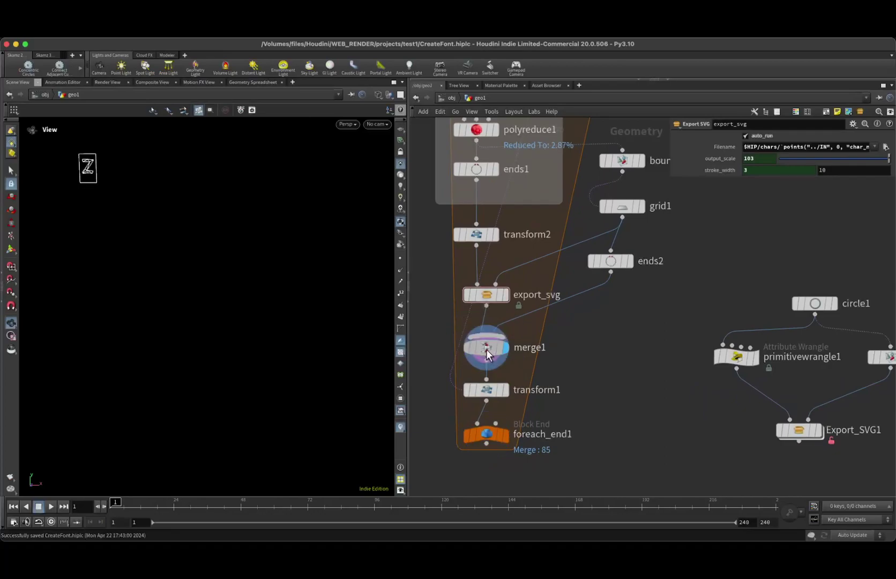
{"action": "left_click", "coordinate": [502, 389]}
{"action": "left_click", "coordinate": [485, 390]}
{"action": "left_click", "coordinate": [505, 434]}
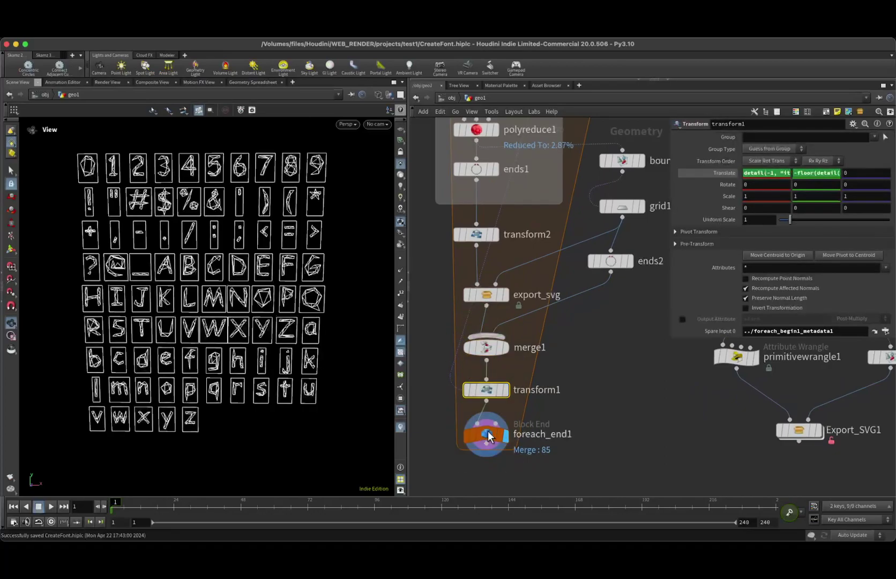
{"action": "left_click", "coordinate": [488, 434]}
- Examine the Translate X expression of transform1 that arranges the characters by loop iteration
{"action": "scroll", "coordinate": [544, 393], "scroll_direction": "down", "scroll_amount": 2}
{"action": "left_click", "coordinate": [495, 390]}
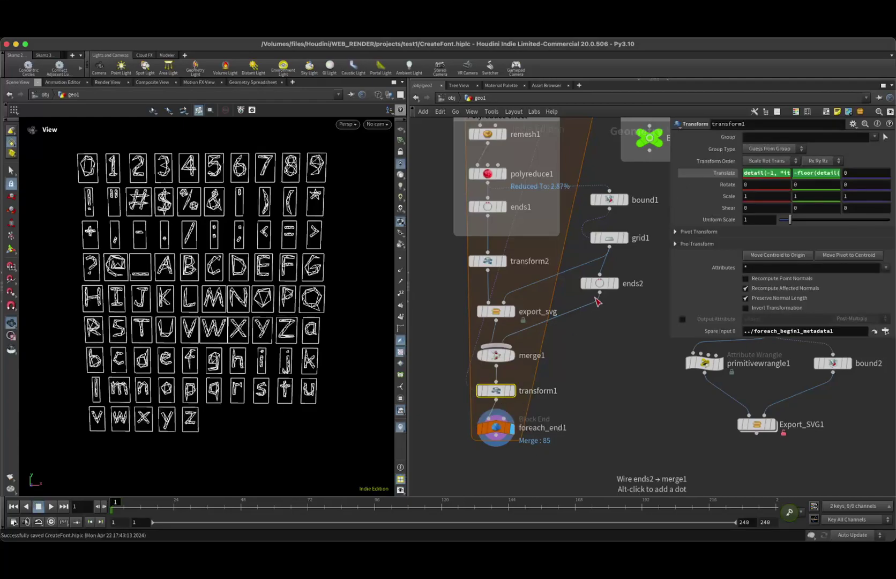
{"action": "left_click", "coordinate": [761, 171]}
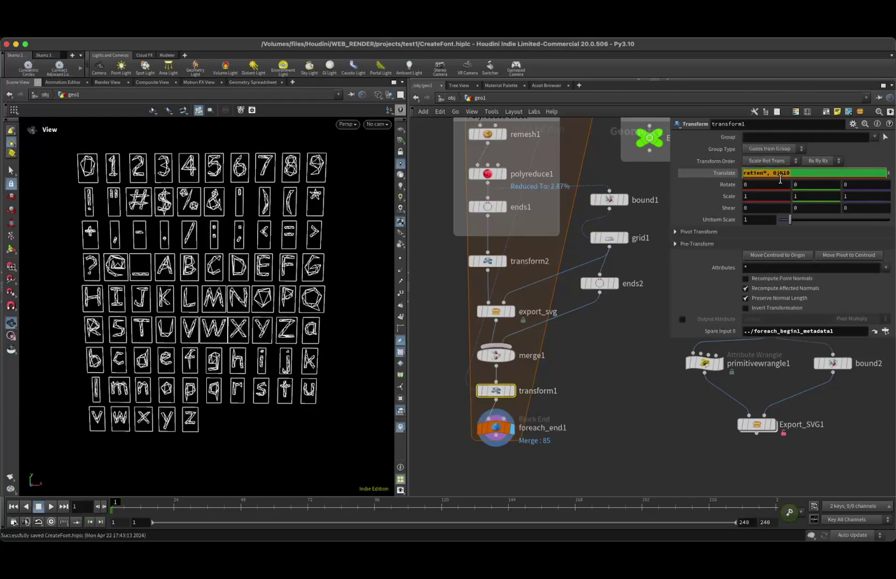
{"action": "mouse_move", "coordinate": [763, 173]}
{"action": "left_mouse_down"}
{"action": "mouse_move", "coordinate": [727, 179]}
{"action": "mouse_move", "coordinate": [752, 173]}
{"action": "left_mouse_up"}
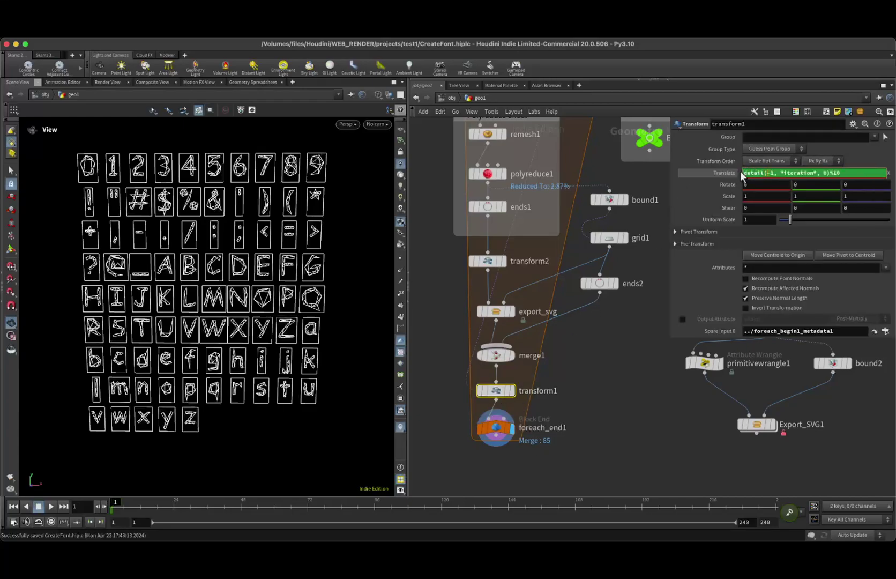
{"action": "key", "text": "Tab"}
- Save the scene file and look over the arranged character grid
{"action": "left_click", "coordinate": [631, 381]}
{"action": "key", "text": "super+s"}
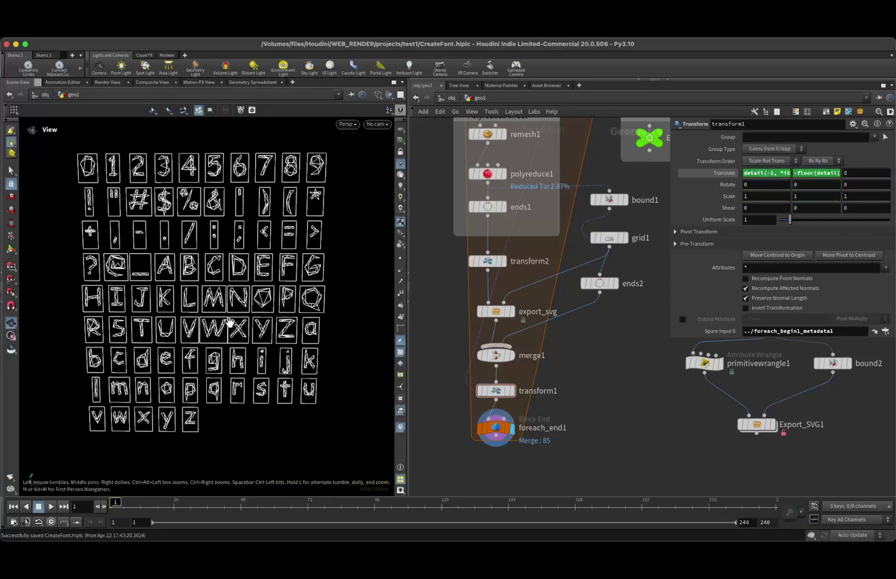
{"action": "scroll", "coordinate": [242, 324], "scroll_direction": "down", "scroll_amount": 2}
{"action": "scroll", "coordinate": [243, 310], "scroll_direction": "up", "scroll_amount": 3}
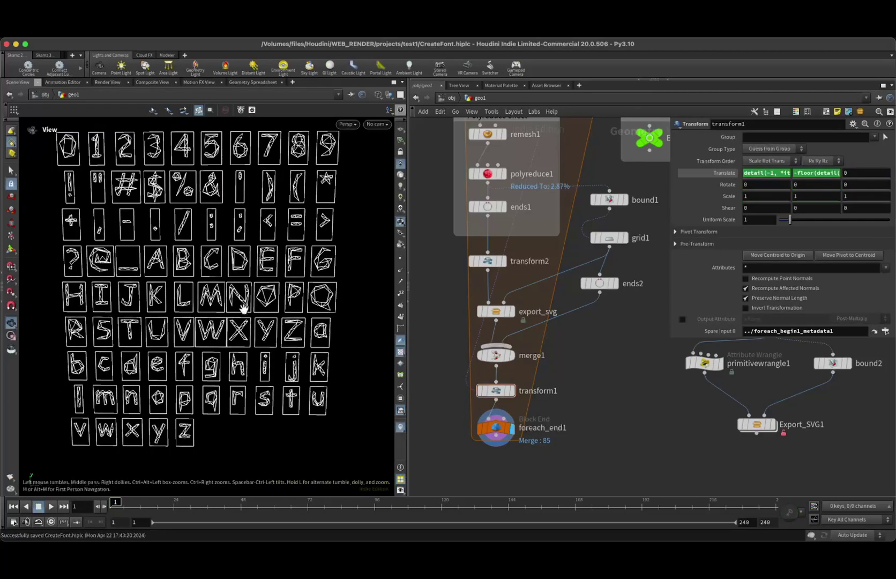
- Switch to Finder and browse the exported SVG files in the chars folder of test1
{"action": "mouse_move", "coordinate": [337, 535]}
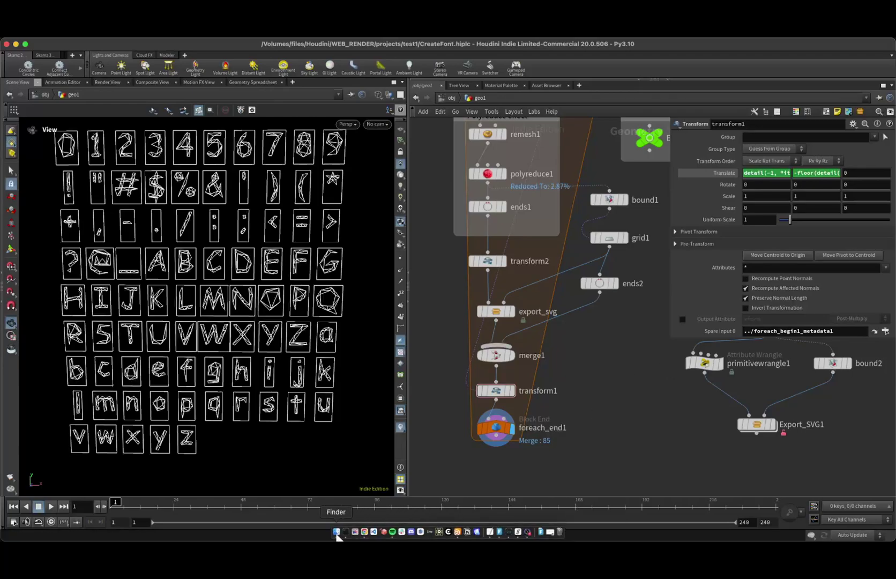
{"action": "left_click", "coordinate": [336, 532]}
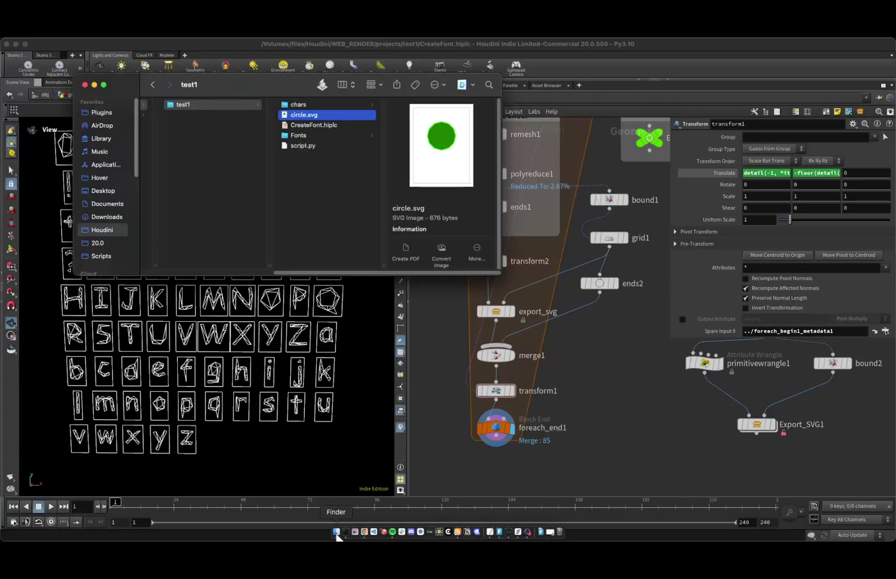
{"action": "left_click", "coordinate": [308, 105]}
{"action": "scroll", "coordinate": [445, 182], "scroll_direction": "down", "scroll_amount": 10}
{"action": "scroll", "coordinate": [442, 204], "scroll_direction": "down", "scroll_amount": 10}
{"action": "scroll", "coordinate": [443, 199], "scroll_direction": "down", "scroll_amount": 5}
- Switch to BirdFont, create a new font and open the SVG folder import
{"action": "key", "text": "super+Tab"}
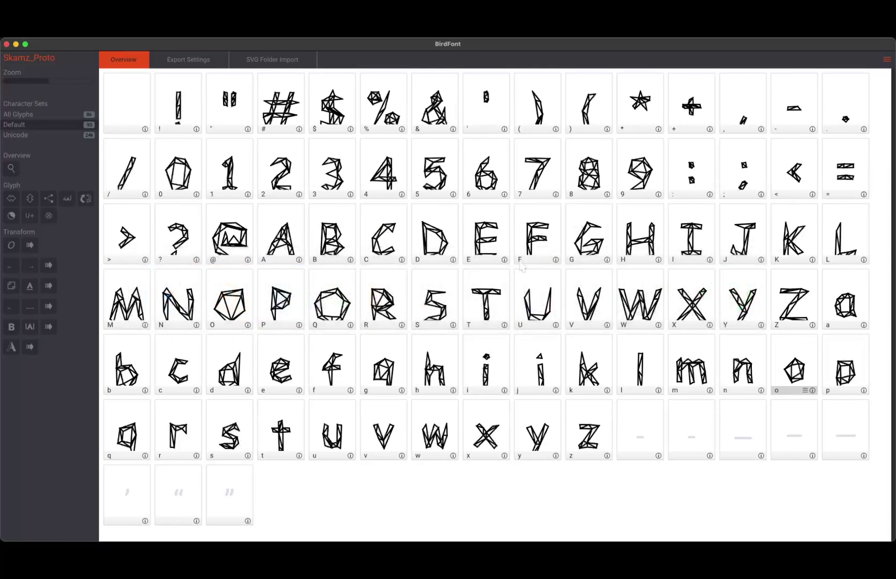
{"action": "key", "text": "super+n"}
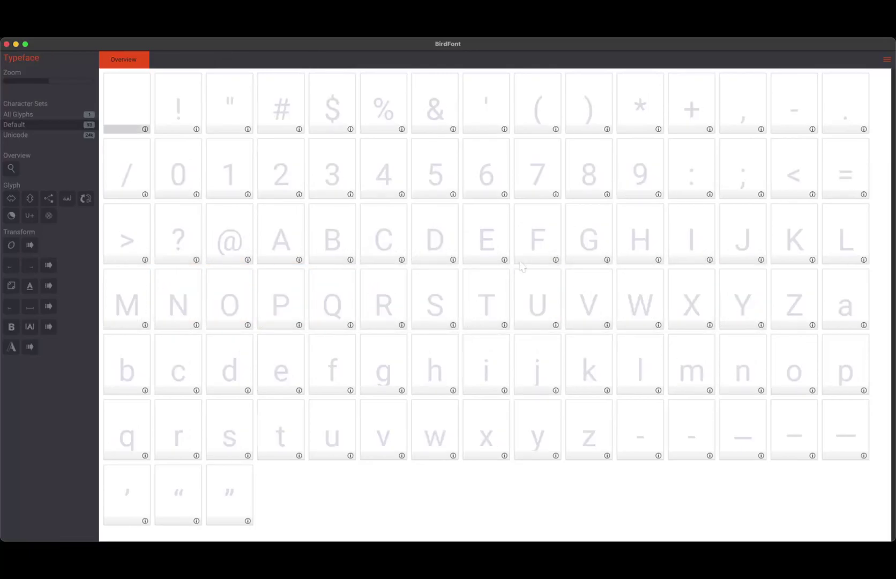
{"action": "left_click", "coordinate": [887, 60]}
{"action": "left_click", "coordinate": [790, 122]}
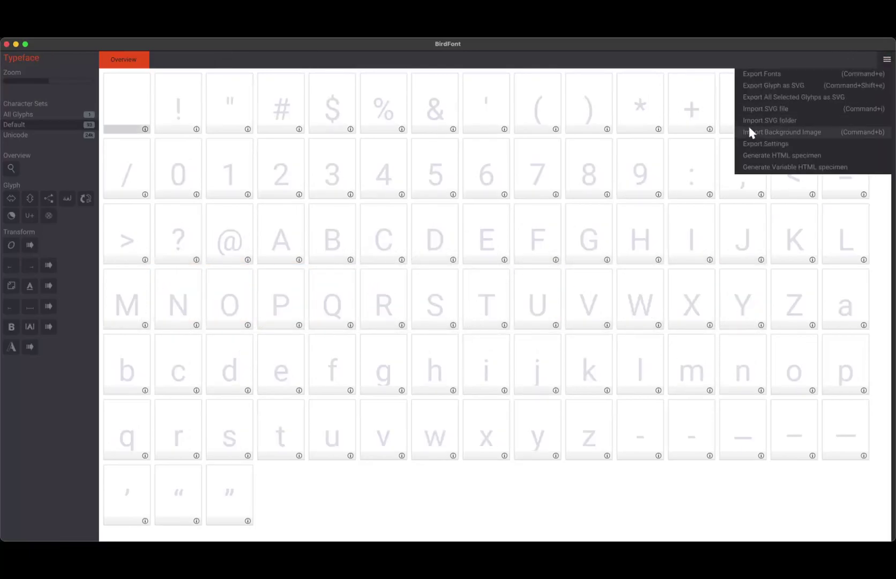
{"action": "left_click", "coordinate": [770, 120]}
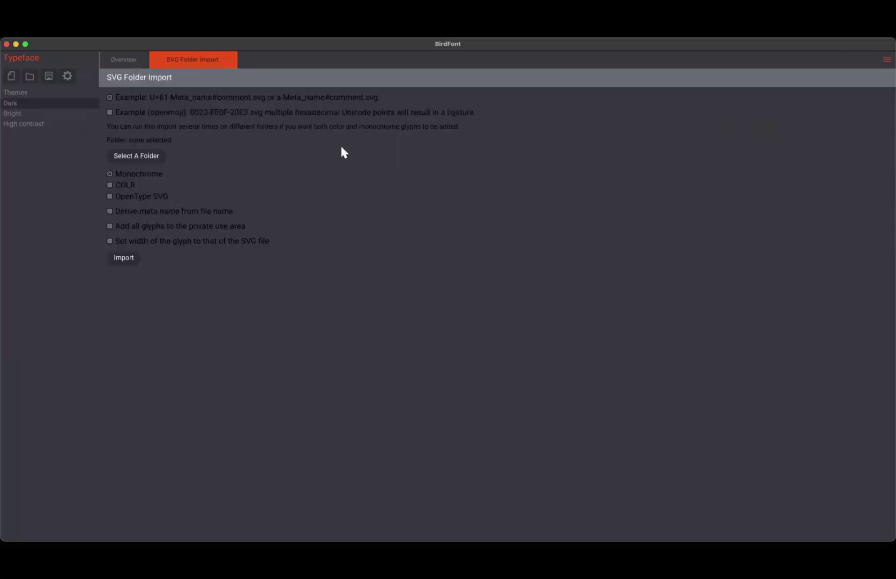
- Import the chars folder as monochrome glyphs, with each glyph's width set to that of its SVG file
{"action": "left_click", "coordinate": [150, 159]}
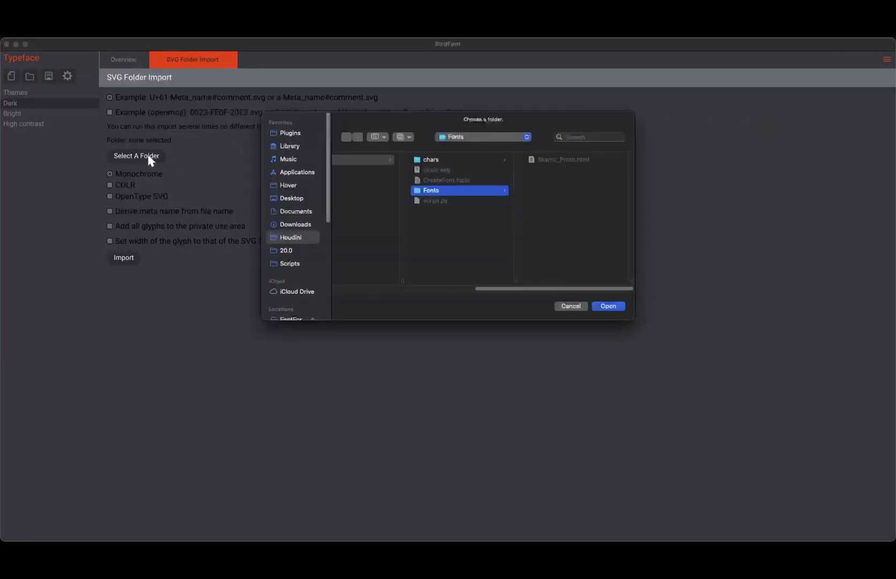
{"action": "left_click", "coordinate": [442, 161]}
{"action": "left_click", "coordinate": [611, 305]}
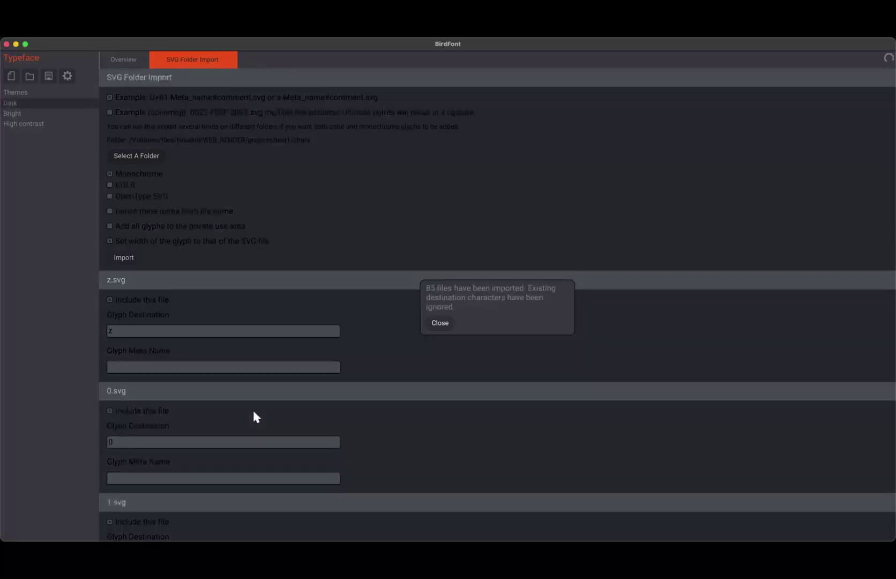
{"action": "left_click", "coordinate": [437, 323]}
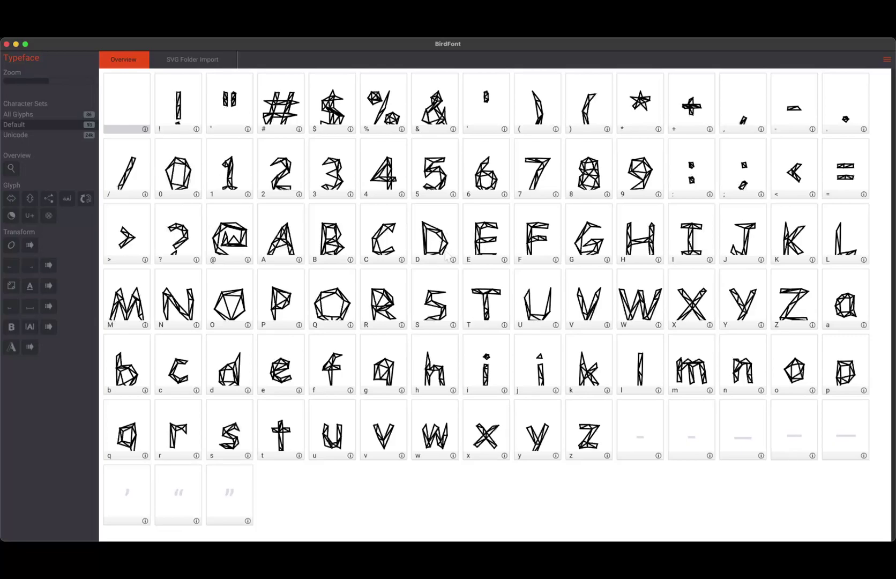
- Save the new font as Tutorial.bf in the test1 folder
{"action": "key", "text": "super+s"}
{"action": "left_click", "coordinate": [362, 178]}
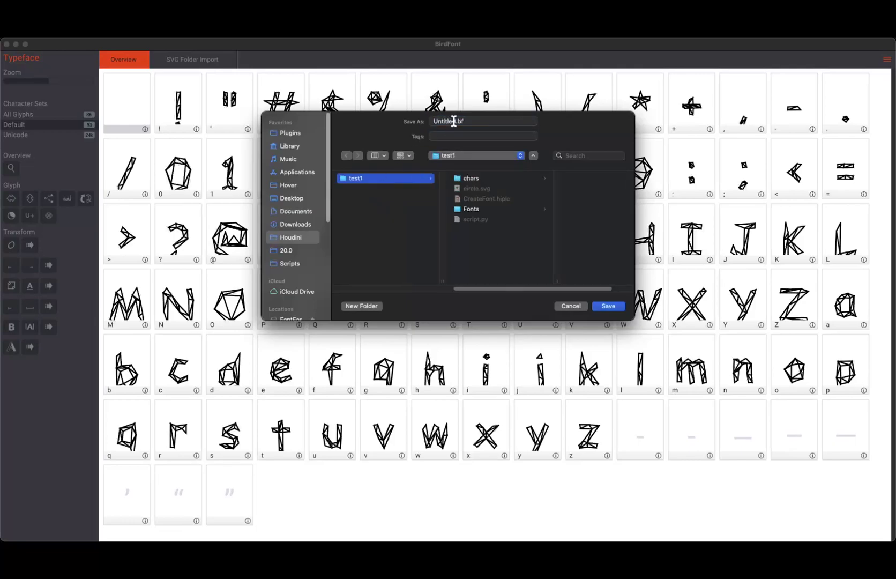
{"action": "type", "text": "Tutoria"}
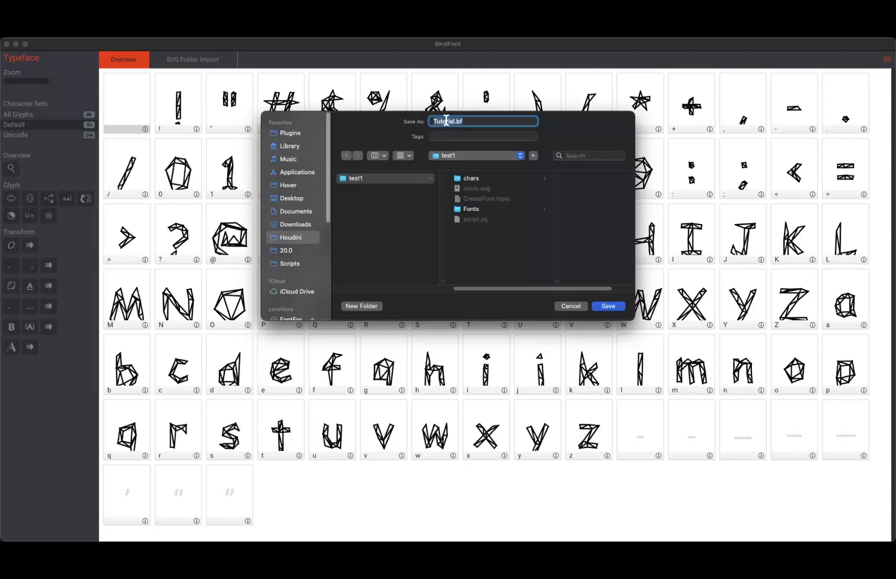
{"action": "left_click", "coordinate": [608, 310]}
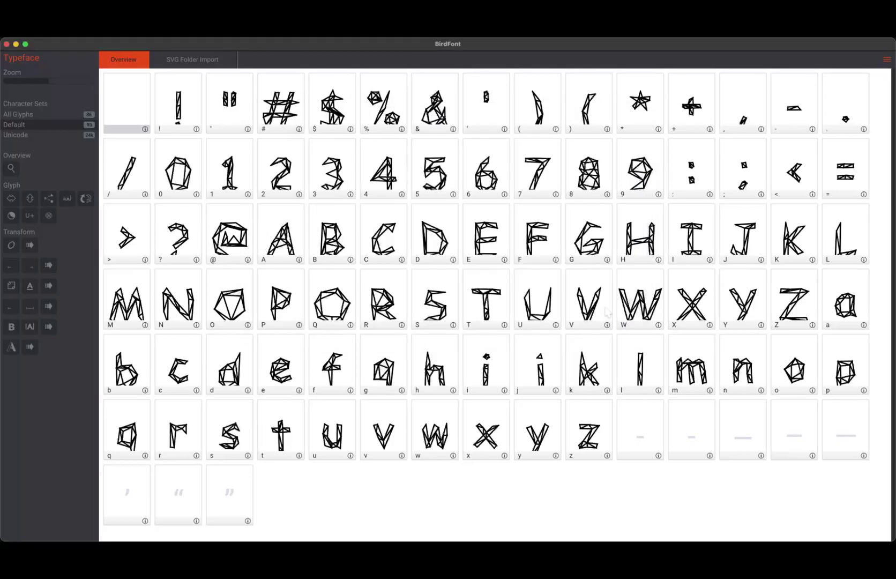
- Export the Tutorial font in TTF and SVG formats to the test1 folder
{"action": "left_click", "coordinate": [886, 59]}
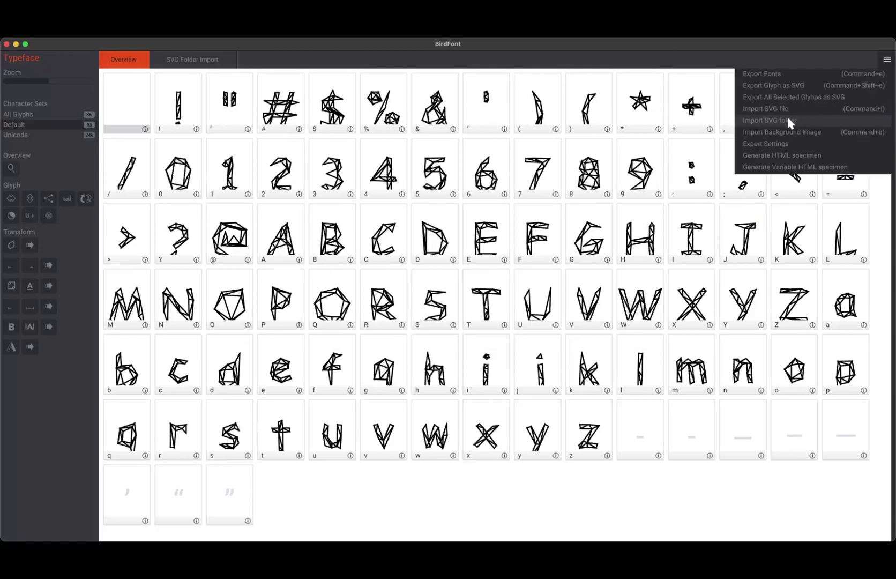
{"action": "left_click", "coordinate": [749, 74]}
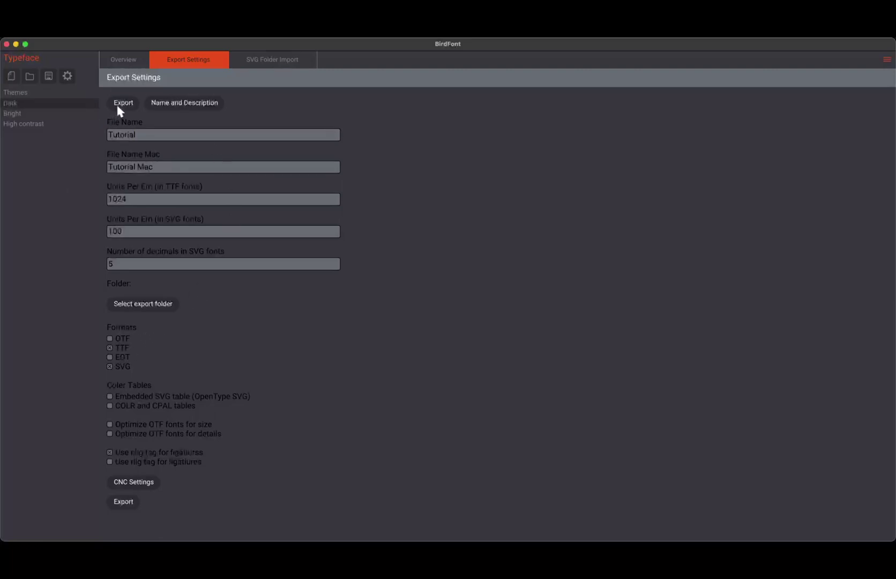
{"action": "key", "text": "super+Tab"}
{"action": "key", "text": "super+Tab"}
{"action": "left_click", "coordinate": [122, 102]}
{"action": "left_click", "coordinate": [377, 160]}
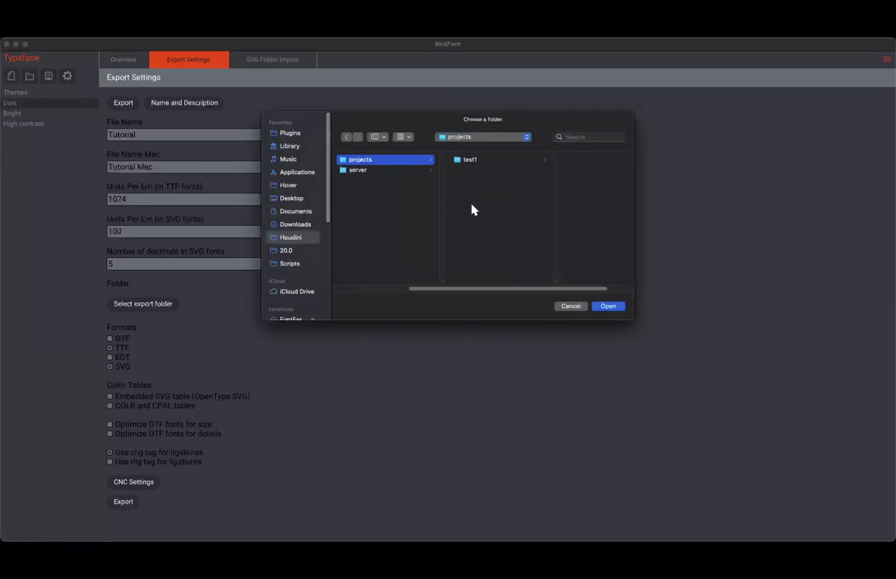
{"action": "left_click", "coordinate": [491, 160]}
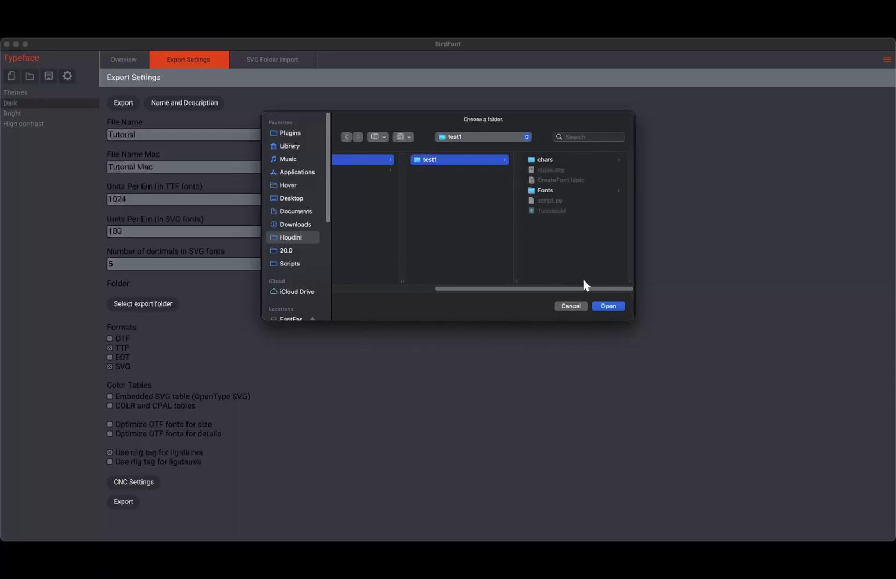
{"action": "left_click", "coordinate": [603, 306]}
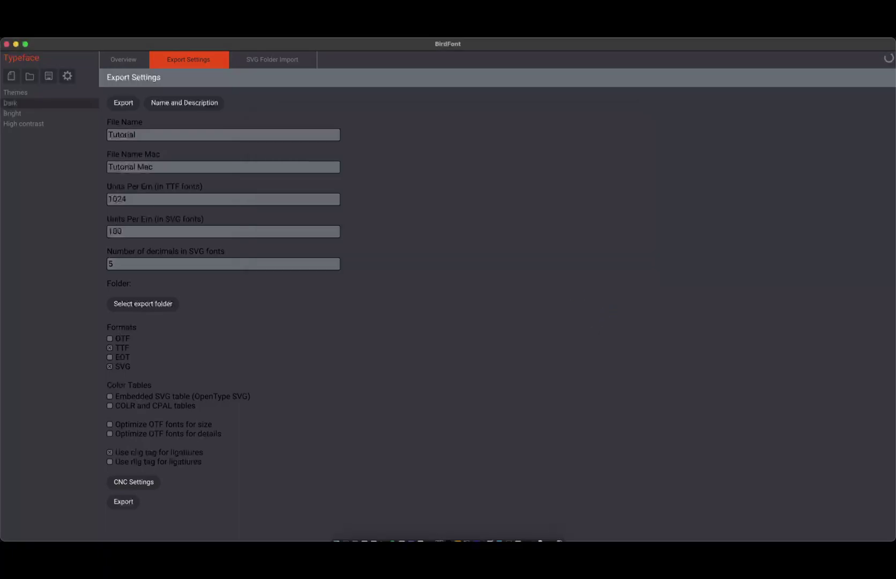
- Switch to Houdini and set extra_width of EXPORT_PARAMS to 0
{"action": "left_click", "coordinate": [476, 533]}
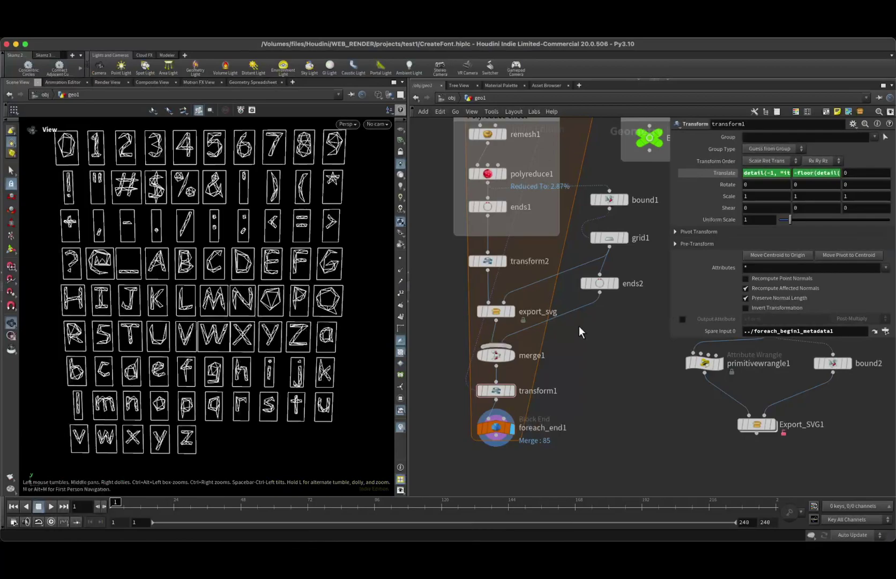
{"action": "middle_click_drag", "start_coordinate": [579, 326], "coordinate": [568, 352]}
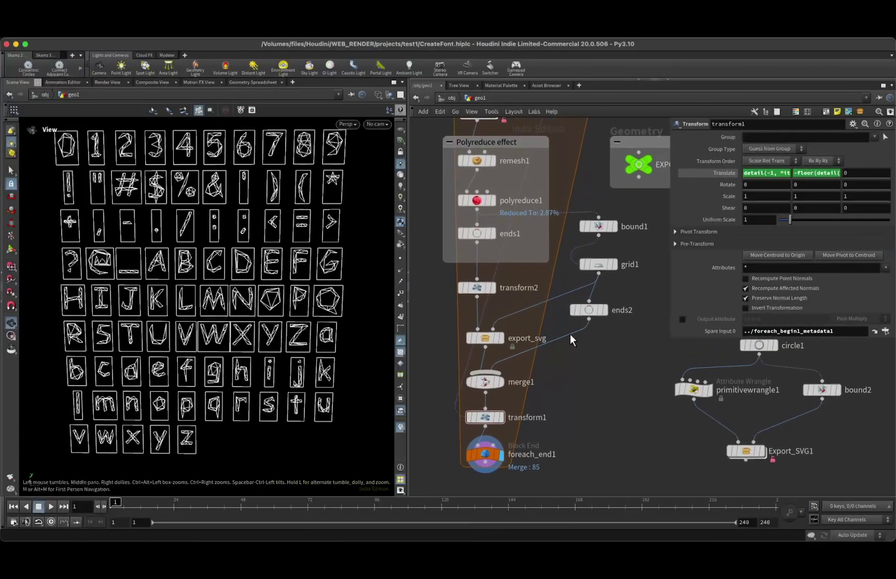
{"action": "left_click", "coordinate": [634, 162]}
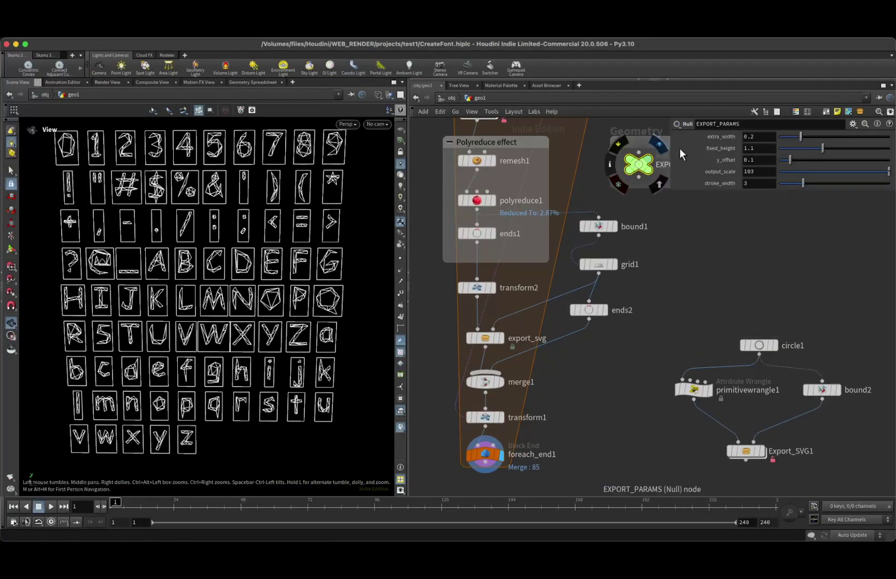
{"action": "left_click", "coordinate": [762, 138]}
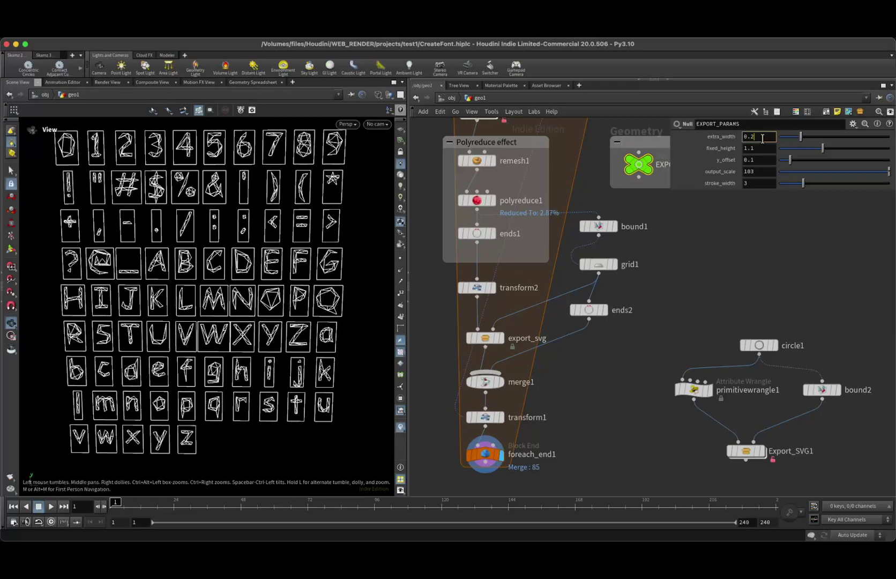
{"action": "key", "text": "Return"}
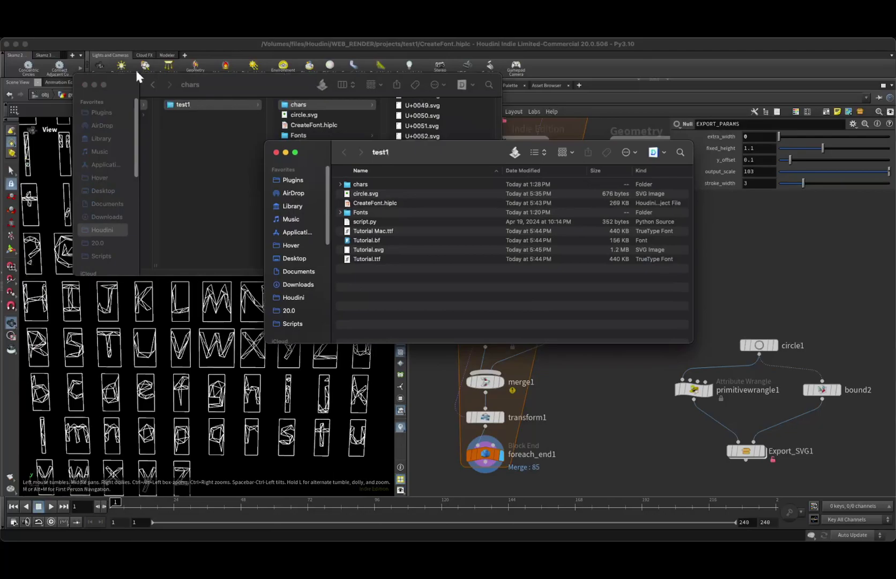
- Clear the Finder windows from the view and examine the character bounding boxes across the grid
{"action": "left_click", "coordinate": [84, 84]}
{"action": "left_click_drag", "start_coordinate": [310, 142], "coordinate": [657, 228]}
{"action": "scroll", "coordinate": [271, 327], "scroll_direction": "down", "scroll_amount": 3}
{"action": "scroll", "coordinate": [214, 321], "scroll_direction": "up", "scroll_amount": 5}
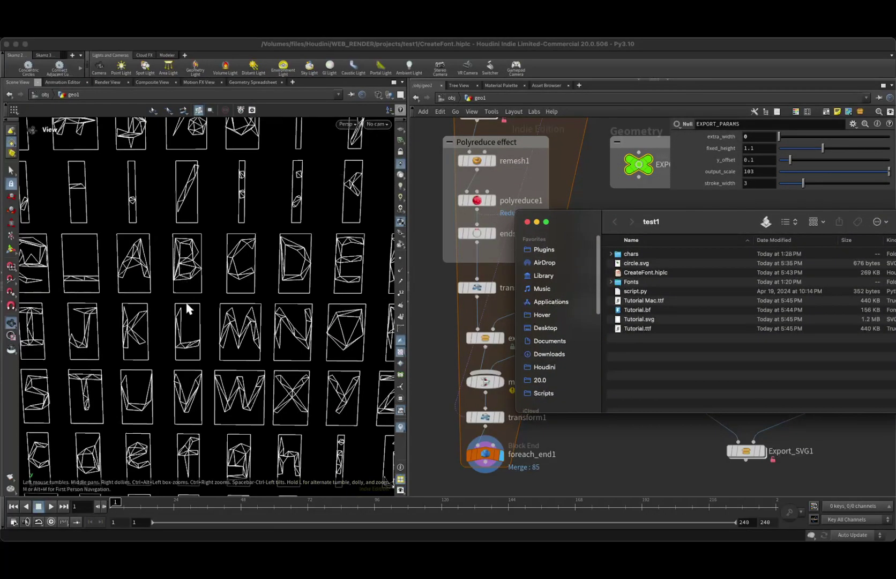
{"action": "scroll", "coordinate": [260, 356], "scroll_direction": "up", "scroll_amount": 6}
{"action": "scroll", "coordinate": [280, 374], "scroll_direction": "down", "scroll_amount": 2}
{"action": "scroll", "coordinate": [281, 372], "scroll_direction": "down", "scroll_amount": 5}
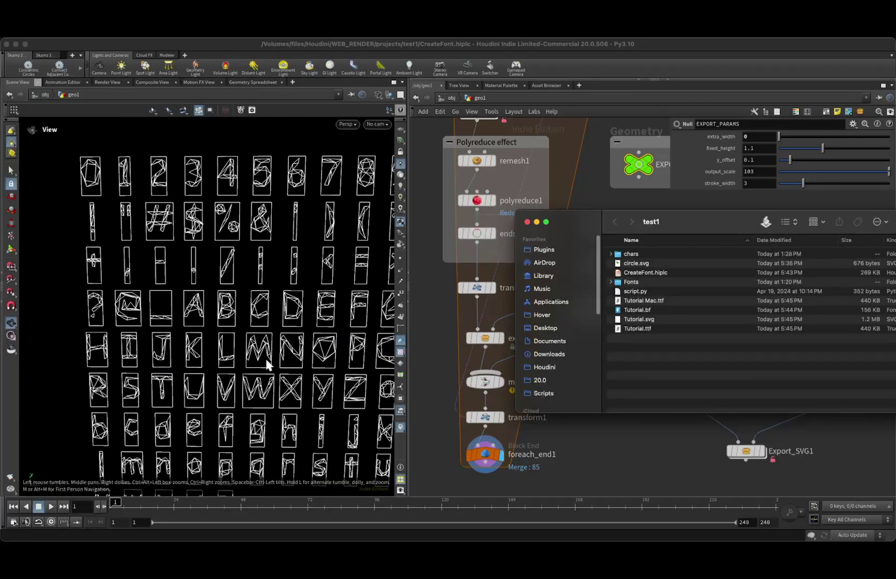
{"action": "scroll", "coordinate": [273, 364], "scroll_direction": "down", "scroll_amount": 1}
{"action": "scroll", "coordinate": [289, 359], "scroll_direction": "down", "scroll_amount": 1}
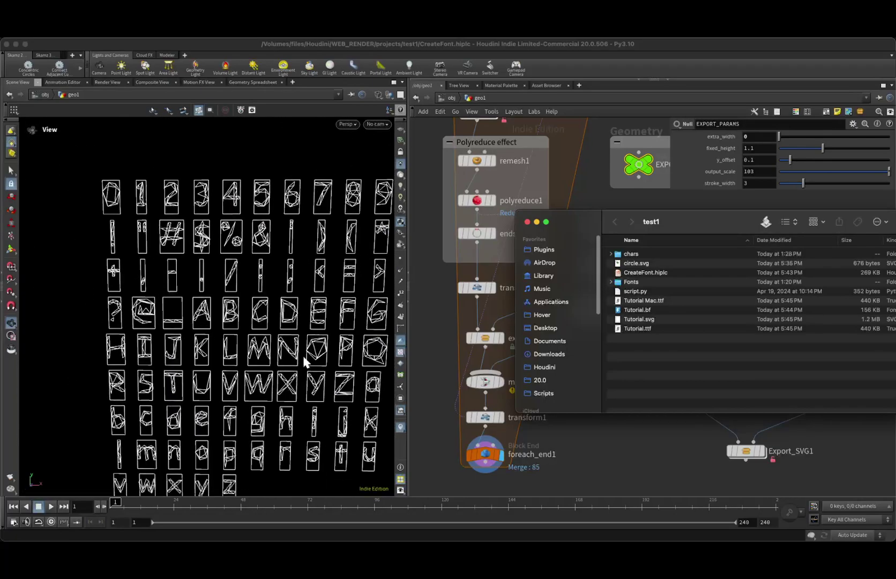
{"action": "scroll", "coordinate": [305, 354], "scroll_direction": "down", "scroll_amount": 3}
{"action": "left_click", "coordinate": [297, 352]}
{"action": "middle_click_drag", "start_coordinate": [298, 352], "coordinate": [97, 217]}
{"action": "scroll", "coordinate": [263, 364], "scroll_direction": "up", "scroll_amount": 4}
{"action": "scroll", "coordinate": [270, 378], "scroll_direction": "down", "scroll_amount": 2}
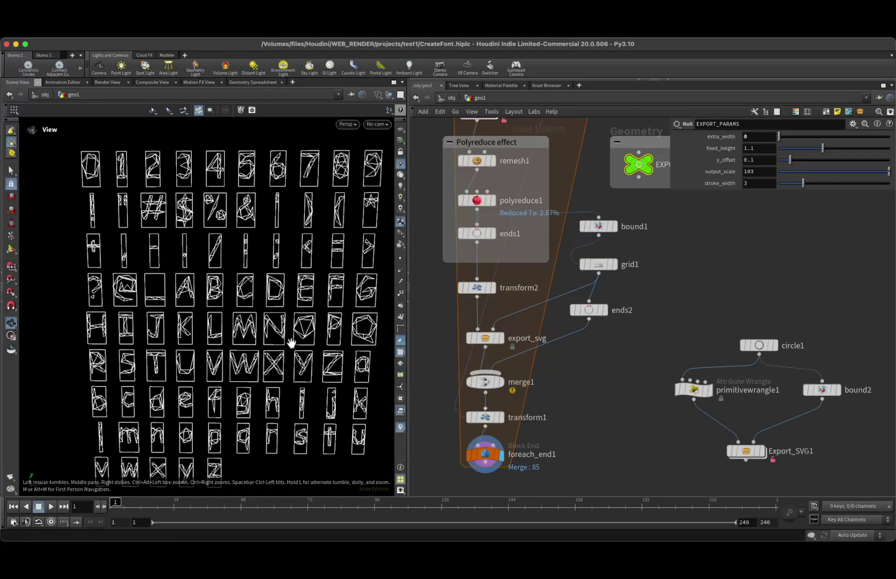
{"action": "scroll", "coordinate": [279, 341], "scroll_direction": "up", "scroll_amount": 8}
{"action": "scroll", "coordinate": [230, 317], "scroll_direction": "down", "scroll_amount": 10}
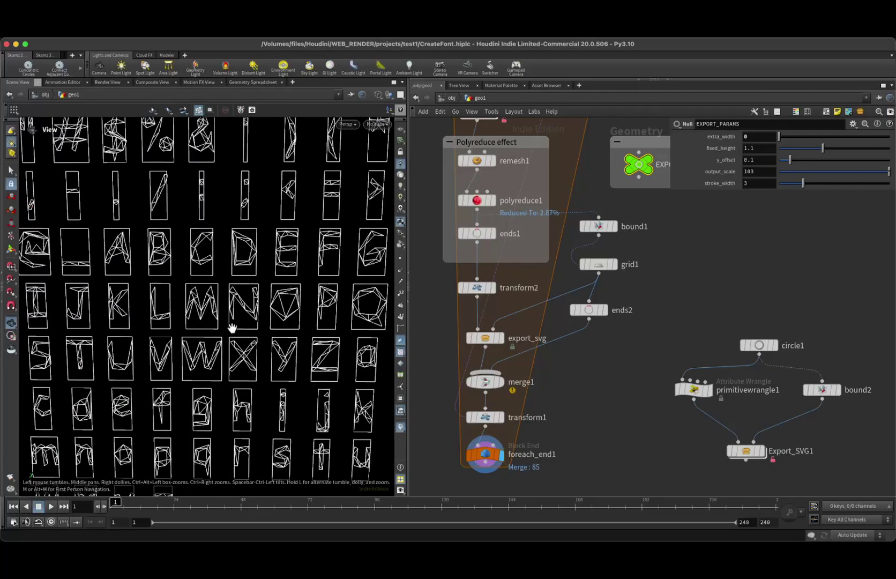
- Set extra_width of EXPORT_PARAMS to 0.2
{"action": "left_click_drag", "start_coordinate": [766, 135], "coordinate": [677, 131]}
{"action": "type", "text": "0.2"}
{"action": "key", "text": "Return"}
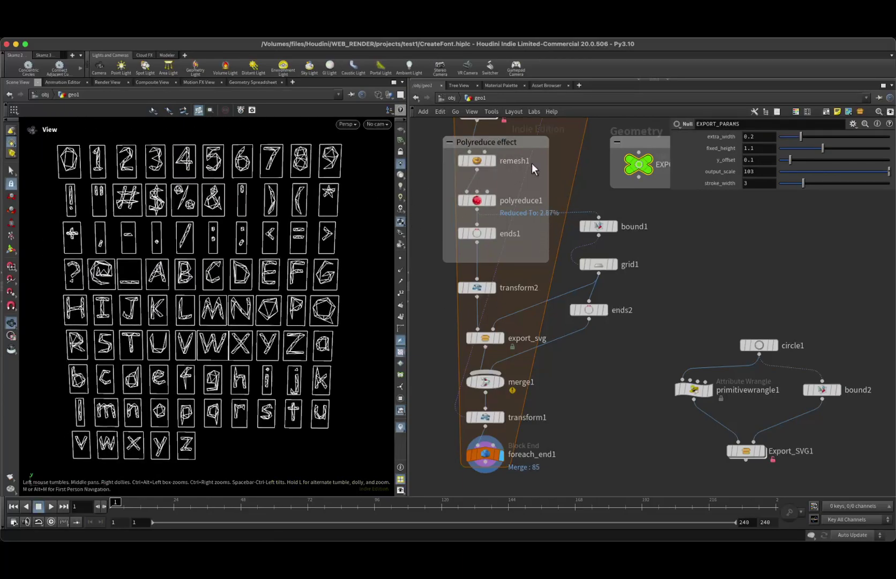
- Review the CUSTOMIZE_FILENAME and CUSTOMIZE_POLYREDUCE_AMT wrangles together and save the scene file
{"action": "scroll", "coordinate": [493, 155], "scroll_direction": "up", "scroll_amount": 10}
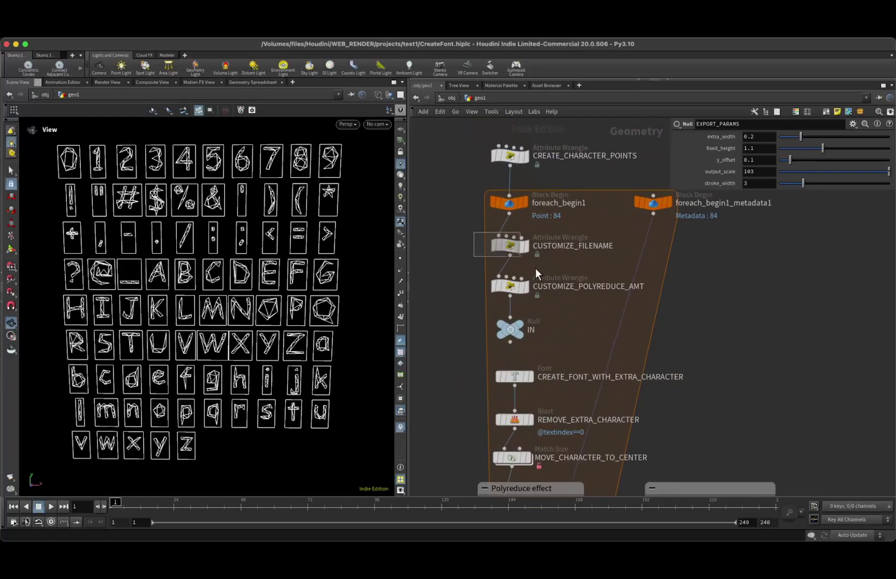
{"action": "left_click_drag", "start_coordinate": [524, 260], "coordinate": [546, 296]}
{"action": "left_click_drag", "start_coordinate": [473, 211], "coordinate": [535, 298]}
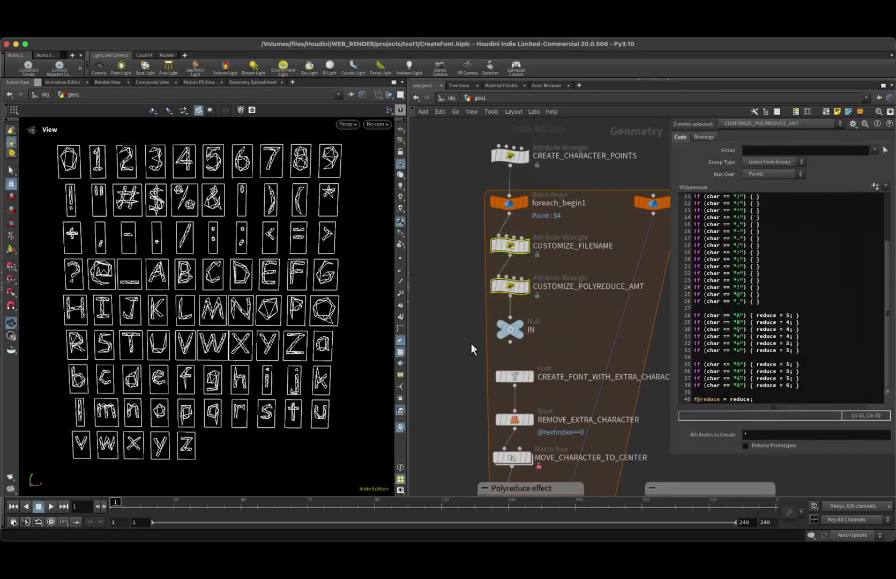
{"action": "left_click", "coordinate": [471, 342]}
{"action": "middle_click_drag", "start_coordinate": [458, 399], "coordinate": [435, 192]}
{"action": "scroll", "coordinate": [436, 344], "scroll_direction": "down", "scroll_amount": 4}
{"action": "key", "text": "ctrl+s"}
{"action": "middle_click_drag", "start_coordinate": [437, 340], "coordinate": [430, 233]}
- Switch to Finder, open the exported Tutorial Mac.ttf from test1 in Font Book and install it
{"action": "key", "text": "super+Tab"}
{"action": "key", "text": "super+Tab"}
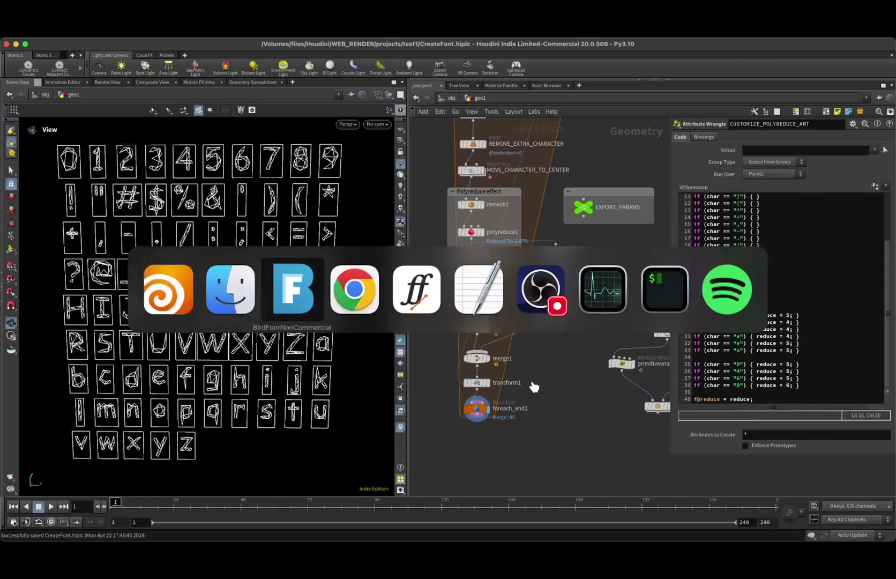
{"action": "key", "text": "super+shift+Tab"}
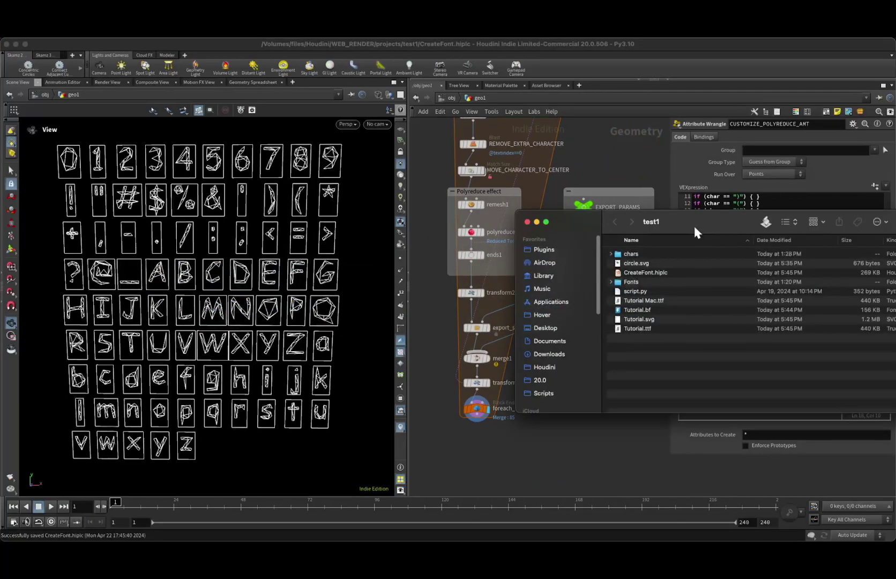
{"action": "left_click_drag", "start_coordinate": [694, 226], "coordinate": [497, 179]}
{"action": "left_click", "coordinate": [445, 255]}
{"action": "right_click", "coordinate": [446, 256]}
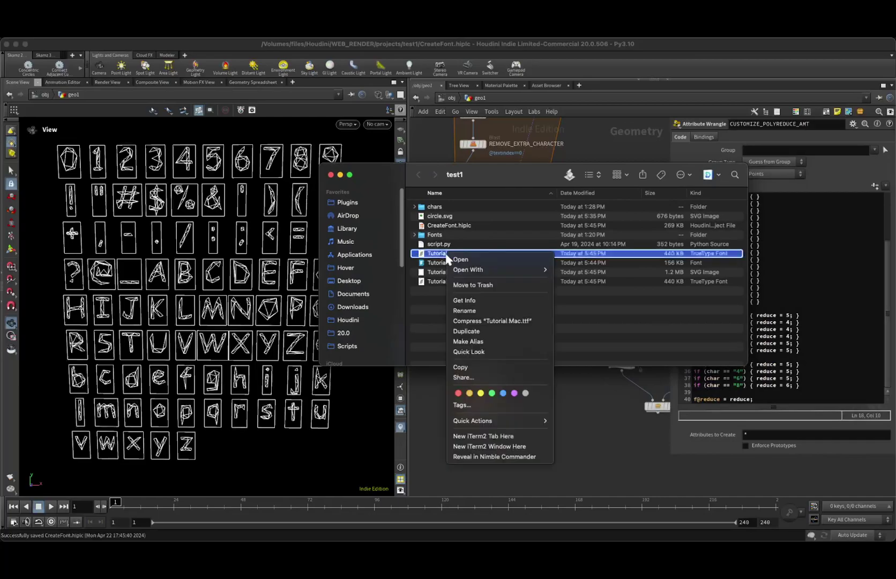
{"action": "left_click", "coordinate": [581, 285]}
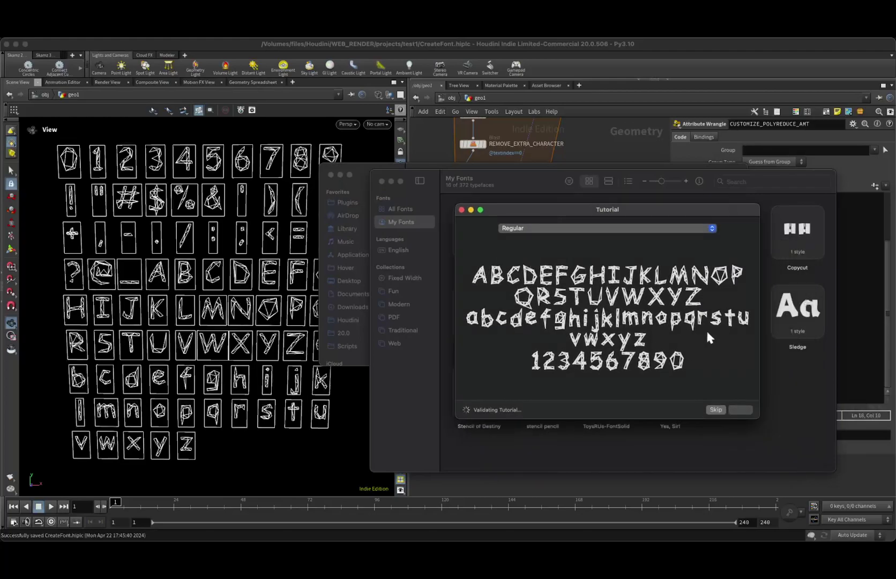
{"action": "left_click", "coordinate": [740, 409]}
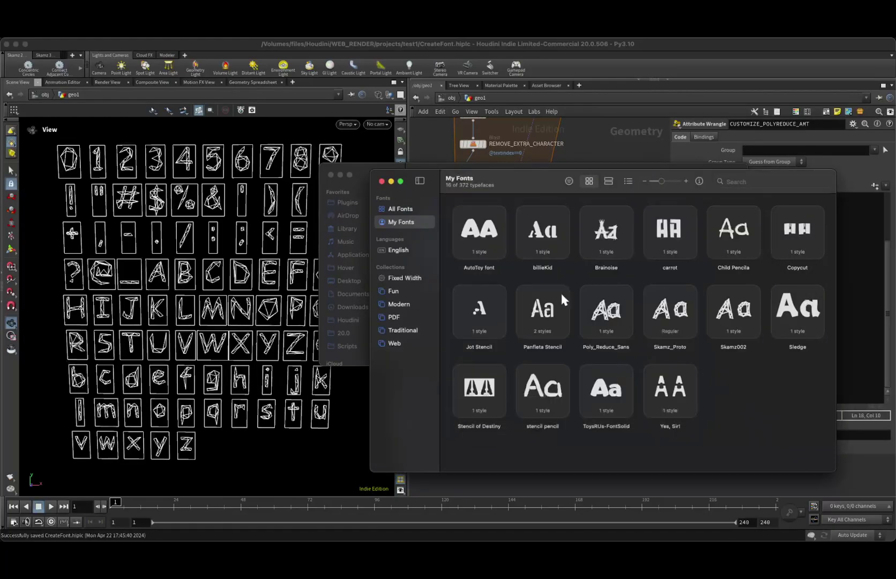
- Select the newly installed Tutorial font, then switch to TextEdit and replace the document's text with "Asdadsasd"
{"action": "left_click", "coordinate": [678, 390]}
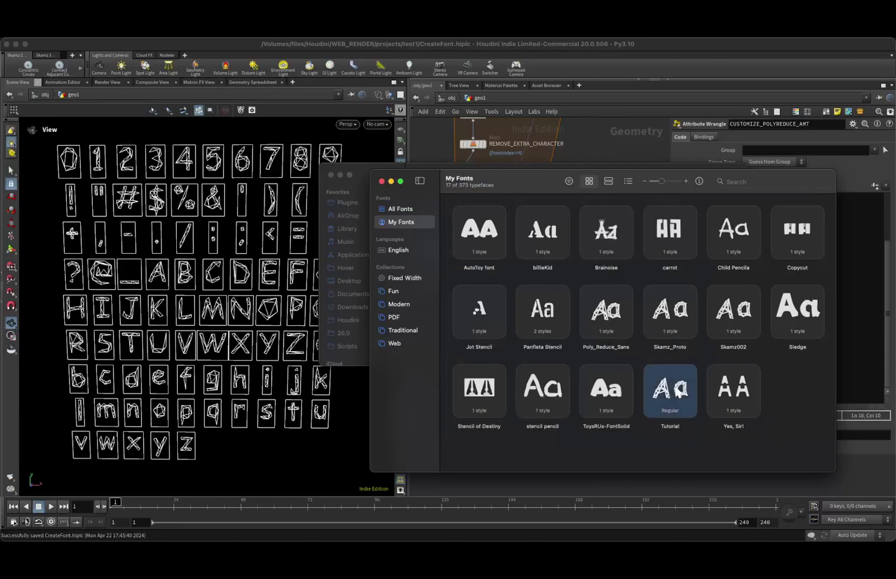
{"action": "mouse_move", "coordinate": [523, 536]}
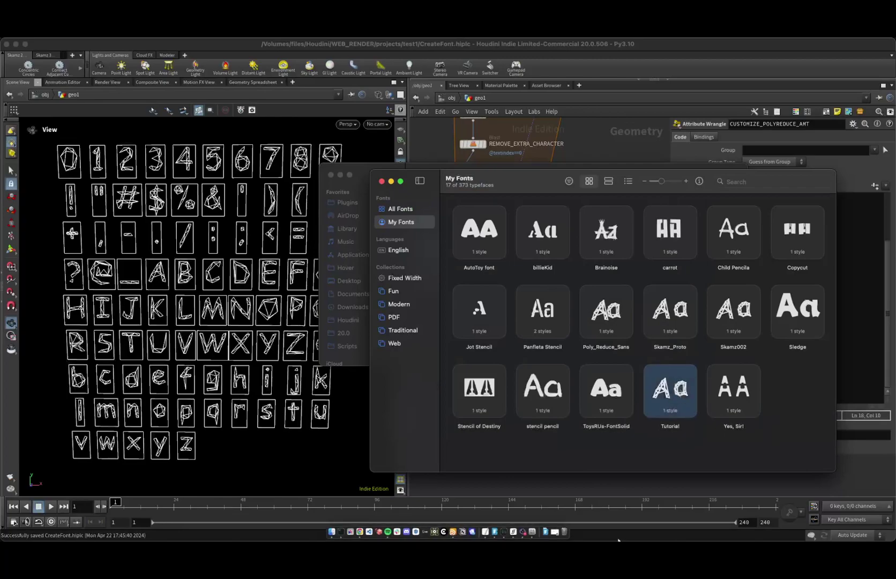
{"action": "left_click", "coordinate": [489, 533]}
{"action": "key", "text": "super+a"}
{"action": "key", "text": "BackSpace"}
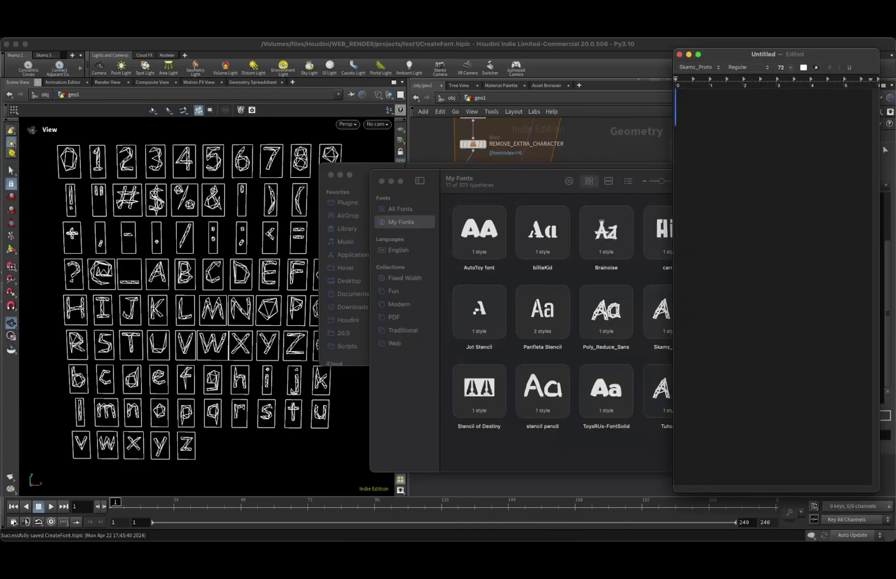
{"action": "type", "text": "asdadsasd"}
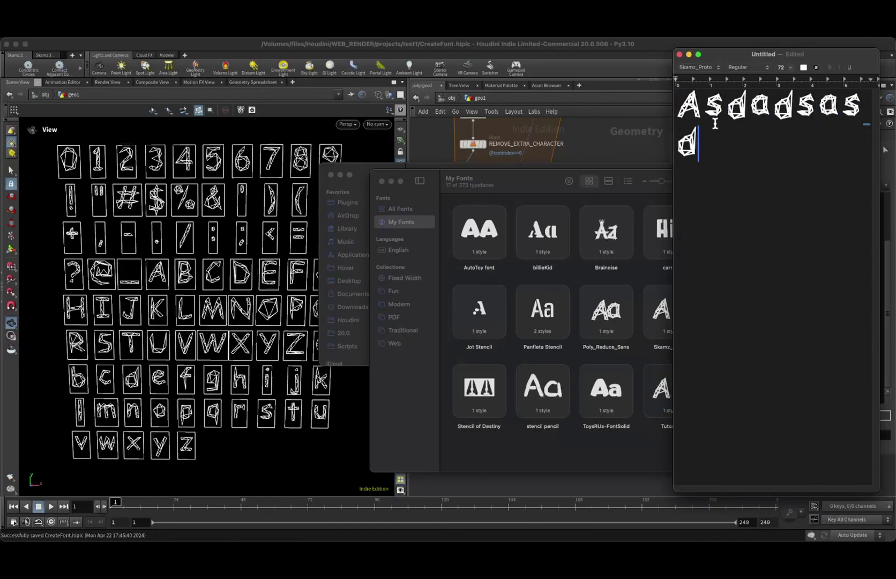
- Change the font of all the sample text to Tutorial and dismiss the font chooser
{"action": "key", "text": "super+a"}
{"action": "left_click", "coordinate": [705, 69]}
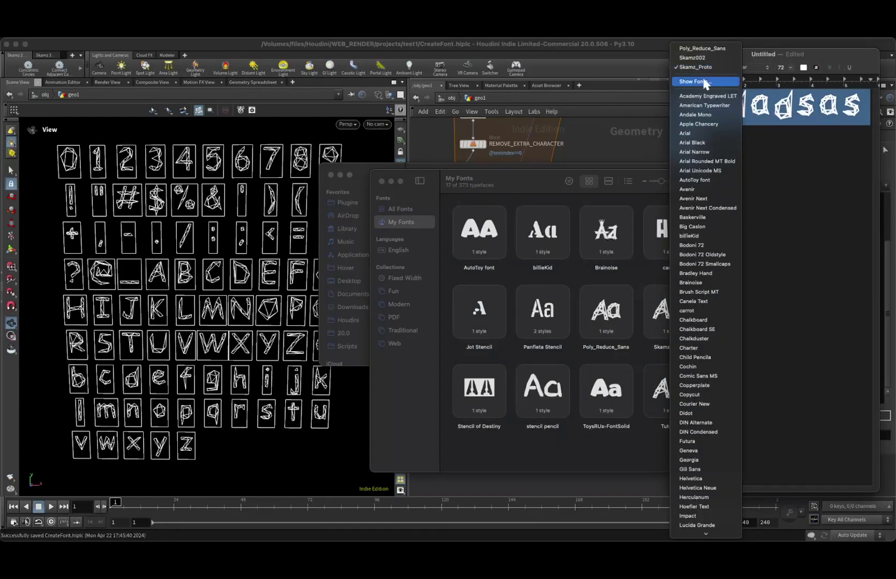
{"action": "left_click", "coordinate": [705, 82]}
{"action": "scroll", "coordinate": [670, 306], "scroll_direction": "down", "scroll_amount": 5}
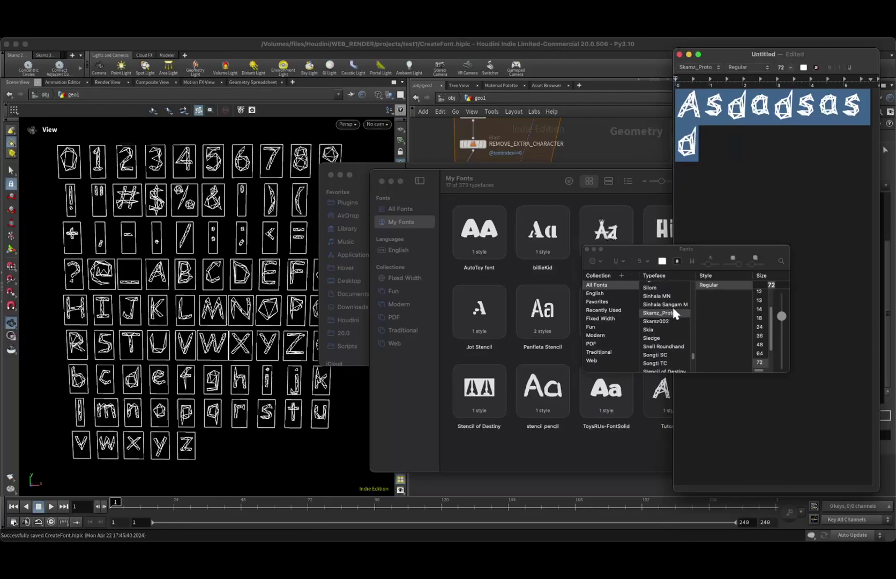
{"action": "scroll", "coordinate": [664, 356], "scroll_direction": "down", "scroll_amount": 2}
{"action": "left_click", "coordinate": [652, 343]}
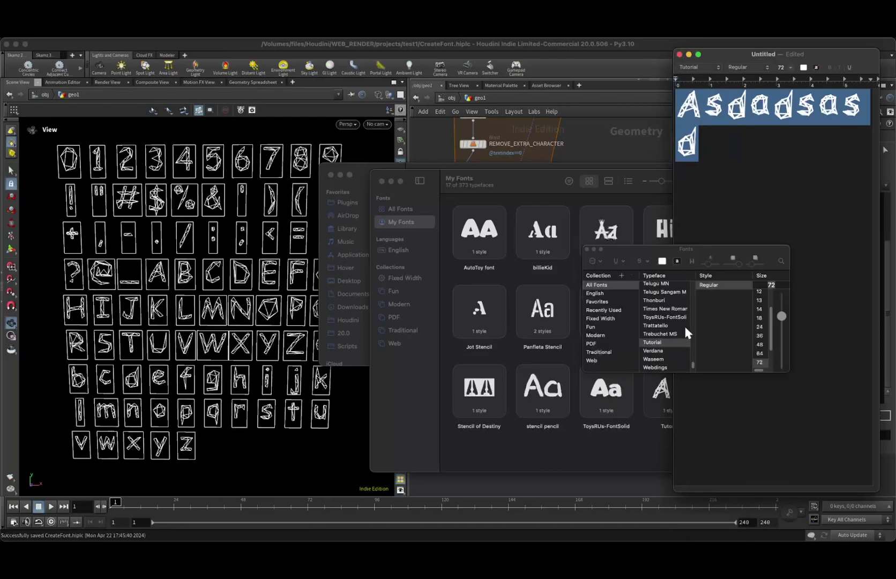
{"action": "left_click_drag", "start_coordinate": [611, 249], "coordinate": [456, 221]}
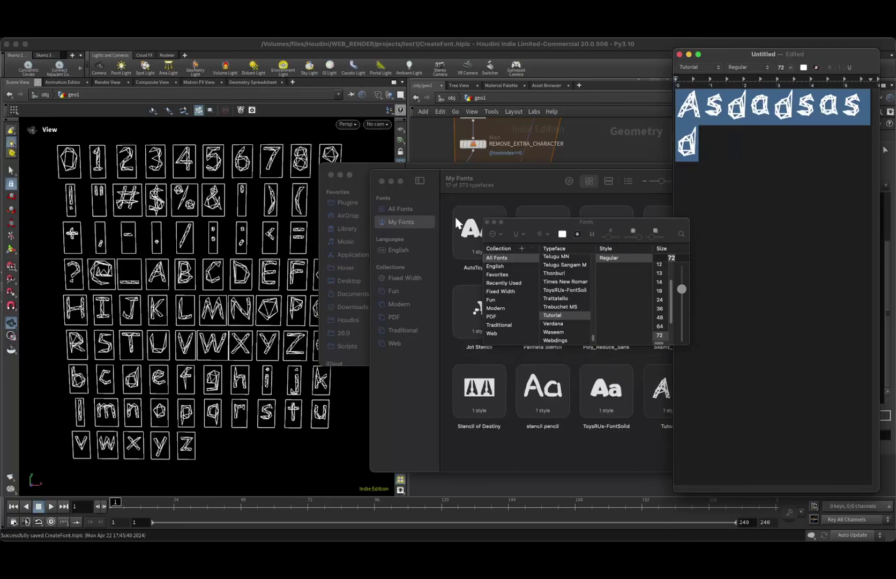
{"action": "left_click", "coordinate": [489, 222]}
- Append a mix of punctuation, symbols, digits and random letters after the sample text to test the font's characters
{"action": "left_click", "coordinate": [772, 172]}
{"action": "type", "text": "!!@@#"}
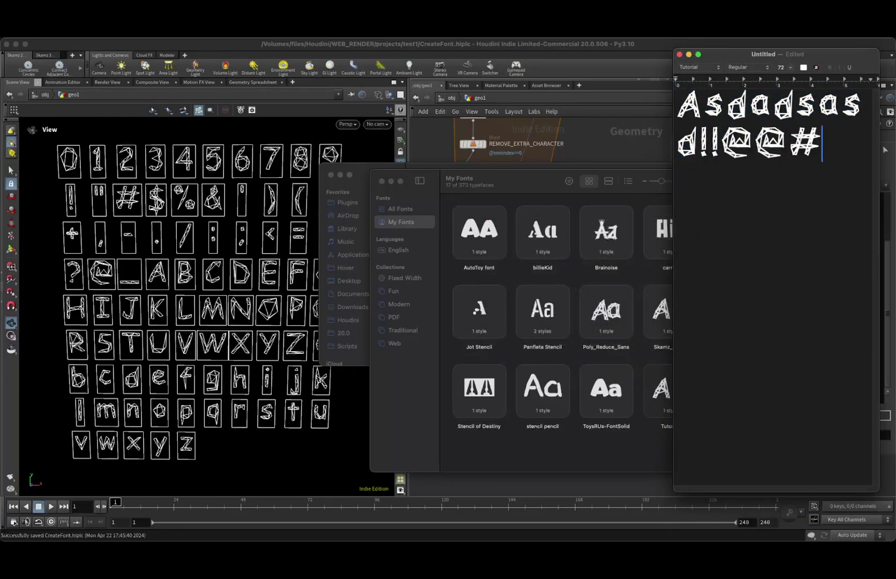
{"action": "type", "text": "?../,,,"}
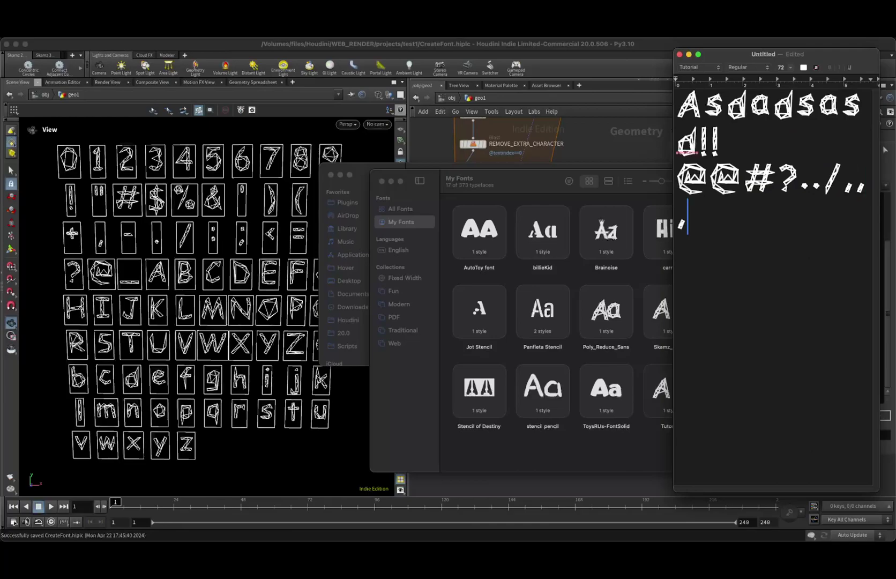
{"action": "type", "text": "!@#<!@#989U*&#$Y 8u jas"}
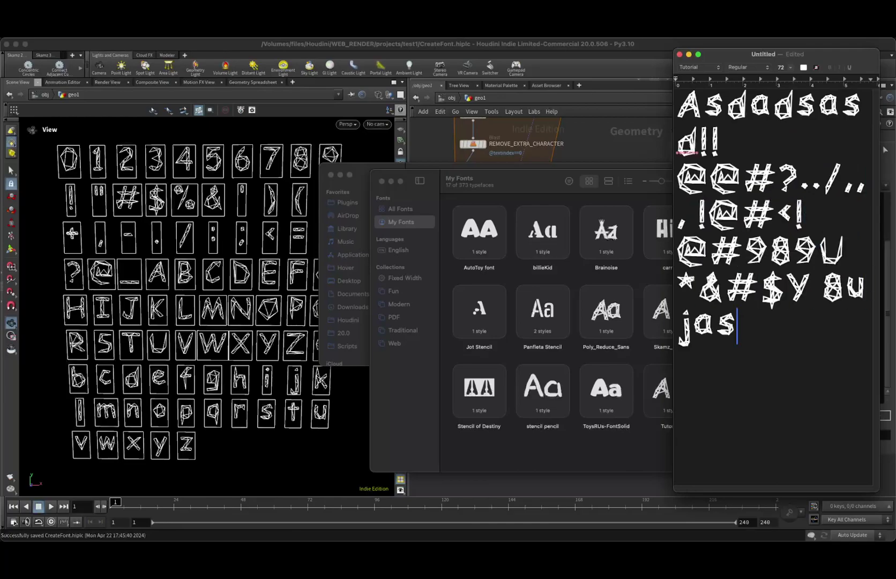
{"action": "type", "text": "d asldmajcnziyxbcz0xjcim2134133"}
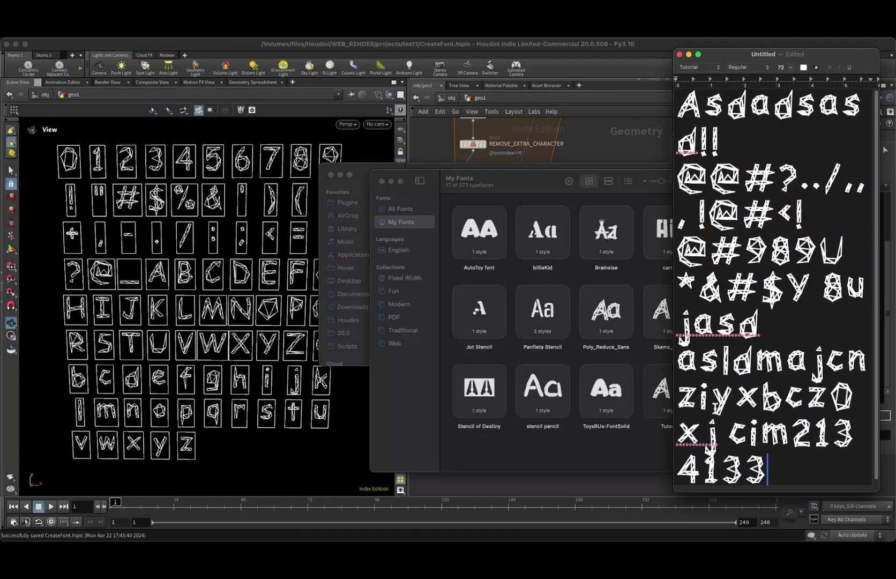
- Enlarge the sample document to fill the screen, then shrink it to a narrow column beside the Houdini scene
{"action": "key", "text": "ctrl+alt+Return"}
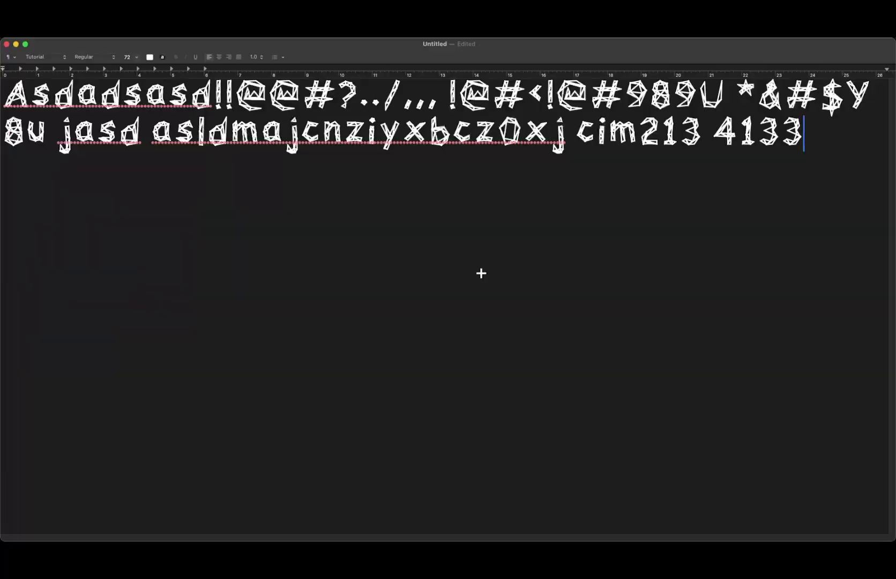
{"action": "key", "text": "ctrl+alt+Right"}
{"action": "left_click_drag", "start_coordinate": [446, 257], "coordinate": [786, 248]}
{"action": "scroll", "coordinate": [804, 415], "scroll_direction": "down", "scroll_amount": 3}
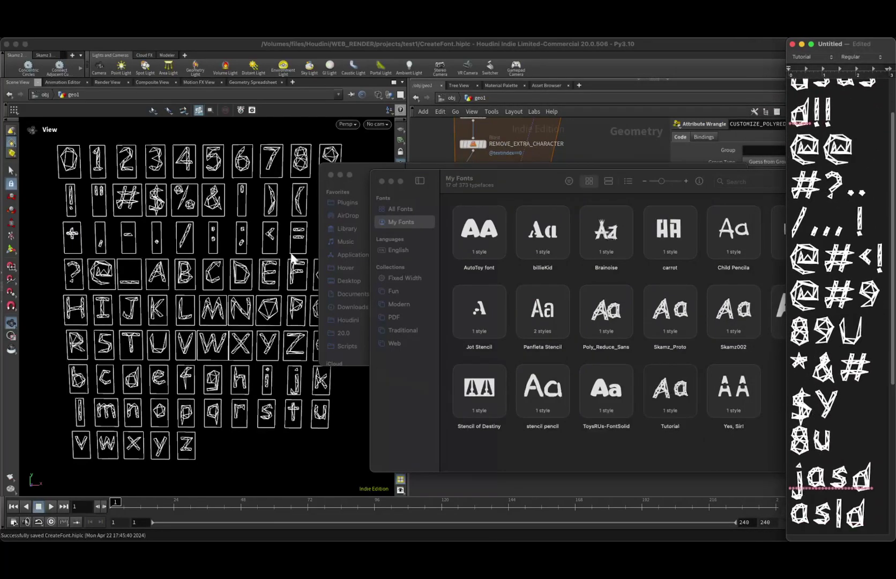
- Examine the upper and lower ends of the $ character in the sample text
{"action": "left_click", "coordinate": [796, 410]}
{"action": "left_click", "coordinate": [801, 433]}
{"action": "left_click", "coordinate": [801, 413]}
{"action": "left_click", "coordinate": [798, 439]}
{"action": "mouse_move", "coordinate": [794, 407]}
{"action": "left_mouse_down"}
{"action": "mouse_move", "coordinate": [842, 438]}
{"action": "mouse_move", "coordinate": [790, 406]}
{"action": "left_mouse_up"}
{"action": "left_click", "coordinate": [820, 412]}
- Switch to Houdini, set fixed_height of EXPORT_PARAMS to 1.2 and save the scene file
{"action": "left_click", "coordinate": [328, 411]}
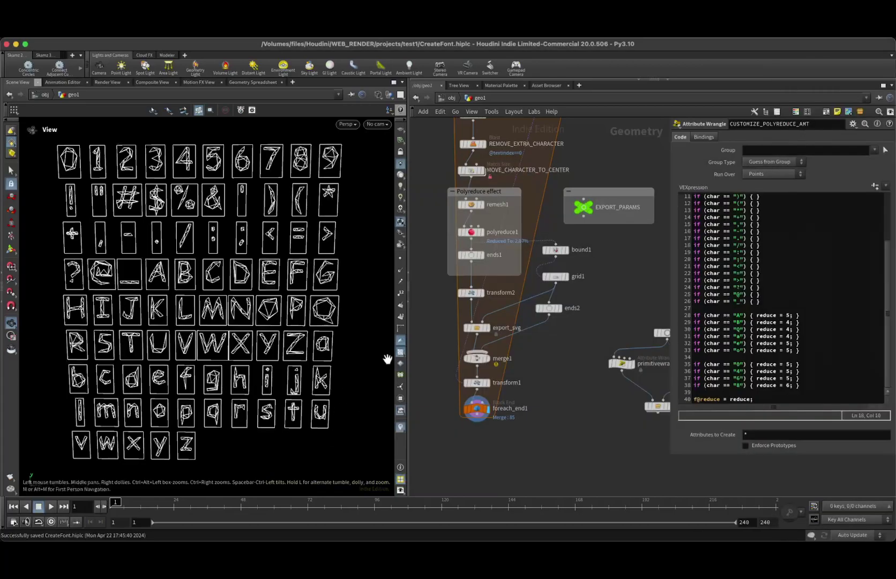
{"action": "left_click", "coordinate": [583, 207]}
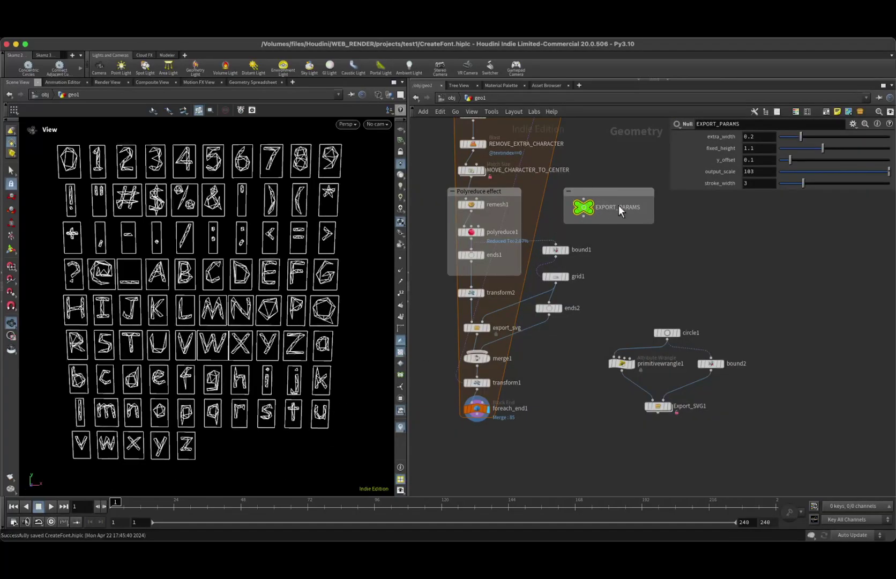
{"action": "left_click", "coordinate": [772, 148]}
{"action": "key", "text": "BackSpace"}
{"action": "type", "text": "2"}
{"action": "key", "text": "Return"}
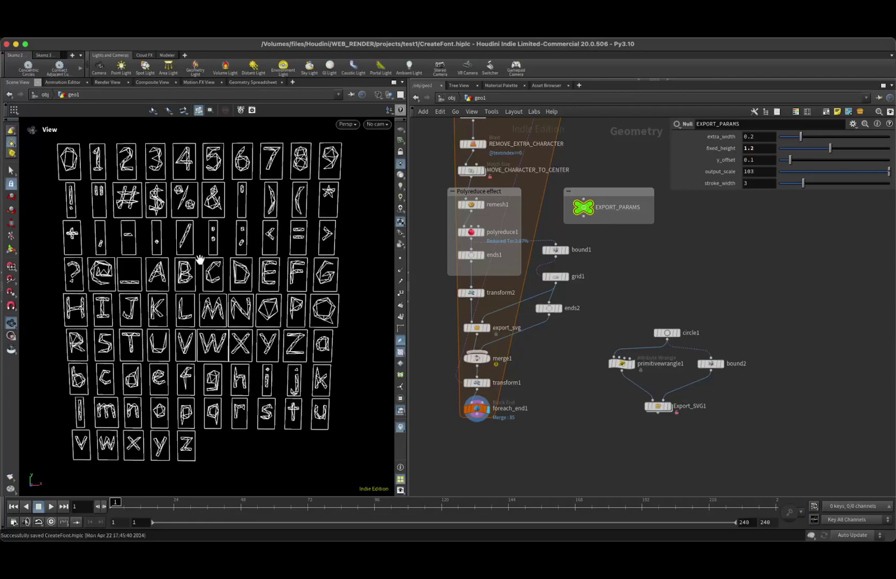
{"action": "scroll", "coordinate": [181, 280], "scroll_direction": "up", "scroll_amount": 2}
{"action": "scroll", "coordinate": [181, 279], "scroll_direction": "down", "scroll_amount": 3}
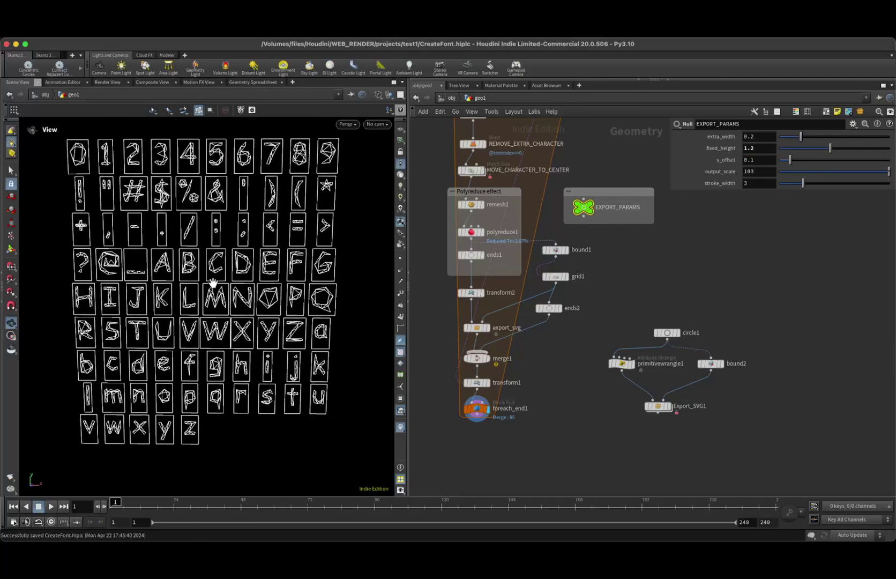
{"action": "key", "text": "super+s"}
- Switch to TextEdit and look through the whole sample text in the Tutorial font
{"action": "key", "text": "super+Tab"}
{"action": "left_click", "coordinate": [847, 318]}
{"action": "scroll", "coordinate": [847, 319], "scroll_direction": "down", "scroll_amount": 5}
{"action": "scroll", "coordinate": [847, 319], "scroll_direction": "up", "scroll_amount": 5}
{"action": "scroll", "coordinate": [847, 319], "scroll_direction": "down", "scroll_amount": 7}
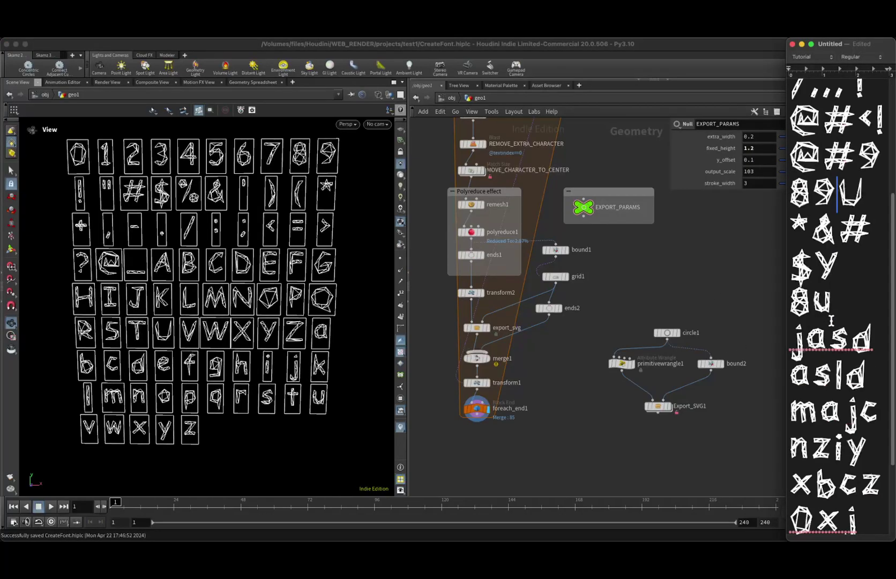
{"action": "scroll", "coordinate": [847, 319], "scroll_direction": "up", "scroll_amount": 8}
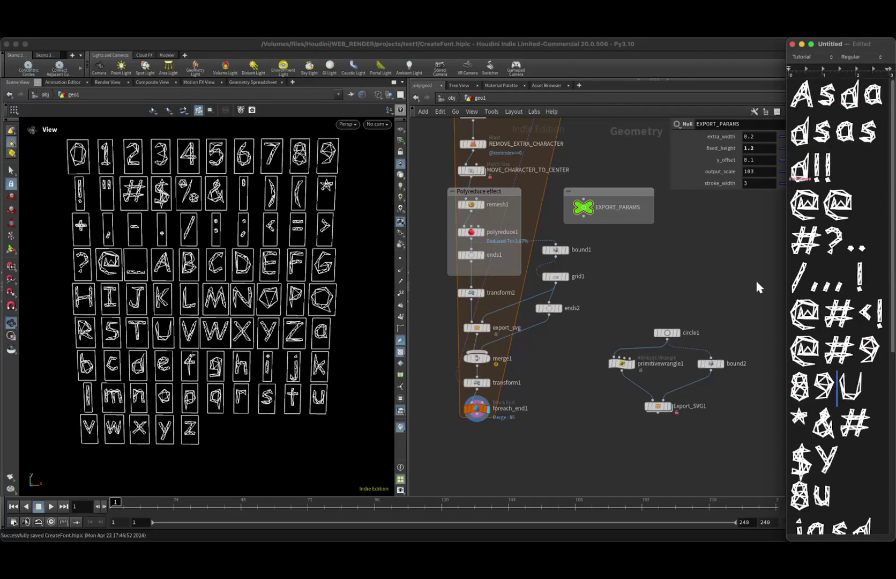
- Switch to Houdini, go inside the Export_SVG1 node and inspect the pscale attribute created by set_default_pscale
{"action": "key", "text": "super+Tab"}
{"action": "double_click", "coordinate": [658, 405]}
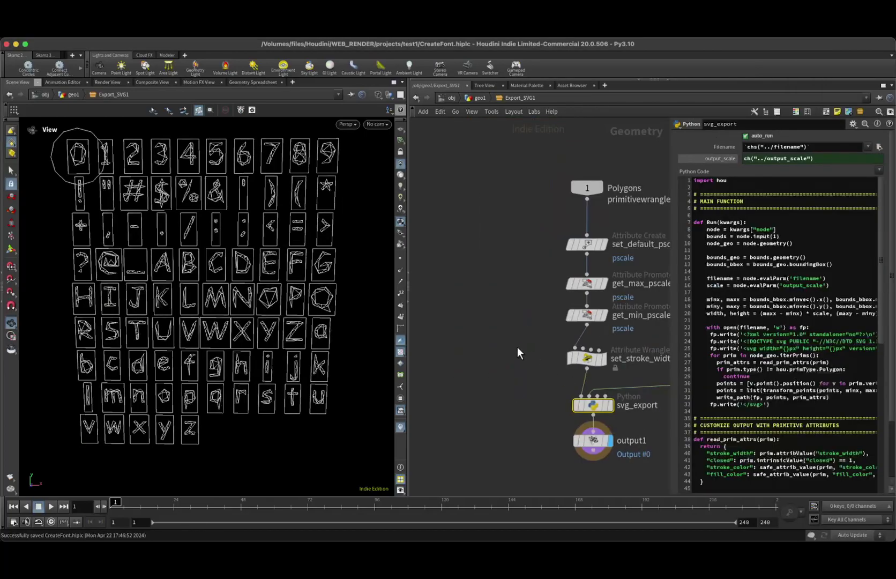
{"action": "middle_click_drag", "start_coordinate": [519, 348], "coordinate": [461, 335]}
{"action": "left_click_drag", "start_coordinate": [496, 225], "coordinate": [543, 309]}
{"action": "left_click", "coordinate": [508, 230]}
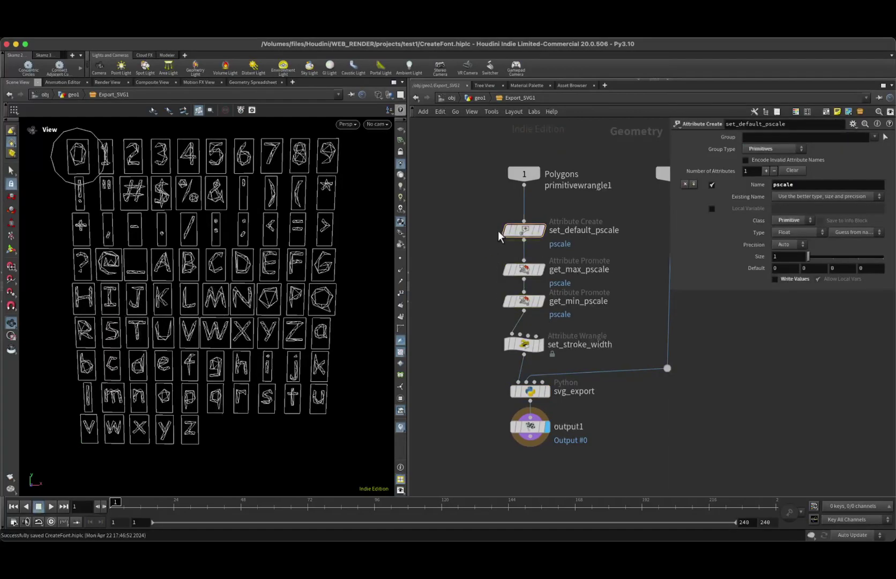
{"action": "left_click_drag", "start_coordinate": [799, 182], "coordinate": [763, 181]}
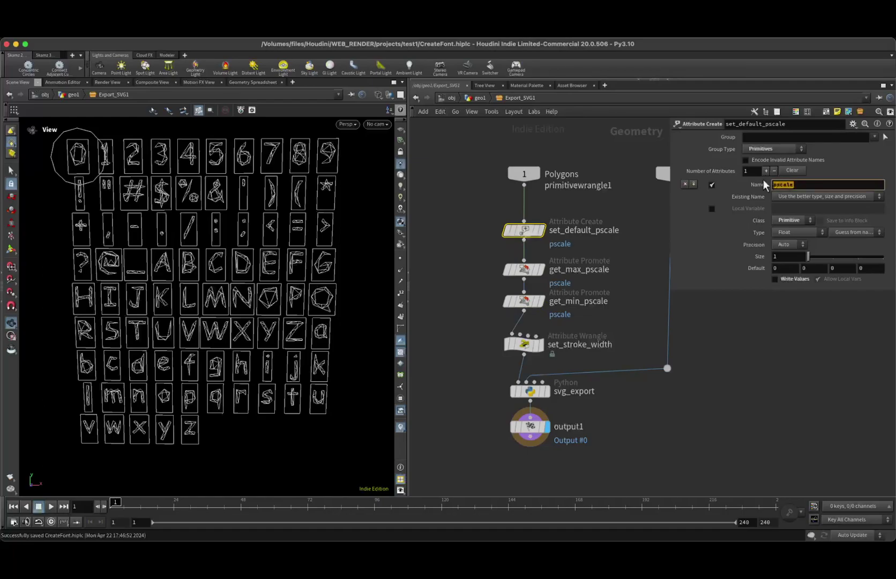
- Review how get_max_pscale promotes pscale, checking its new class and promotion method
{"action": "left_click", "coordinate": [520, 269]}
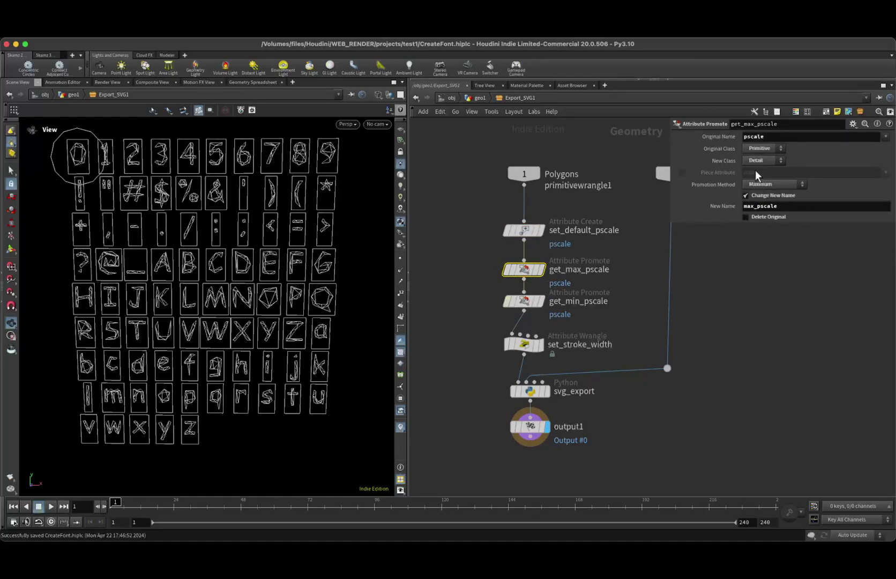
{"action": "left_click", "coordinate": [691, 290]}
{"action": "left_click", "coordinate": [522, 269]}
{"action": "left_click", "coordinate": [762, 161]}
{"action": "left_click", "coordinate": [762, 185]}
{"action": "left_click", "coordinate": [710, 275]}
- Inspect get_min_pscale and show its detail attributes in the Geometry Spreadsheet
{"action": "left_click", "coordinate": [517, 301]}
{"action": "left_click", "coordinate": [244, 82]}
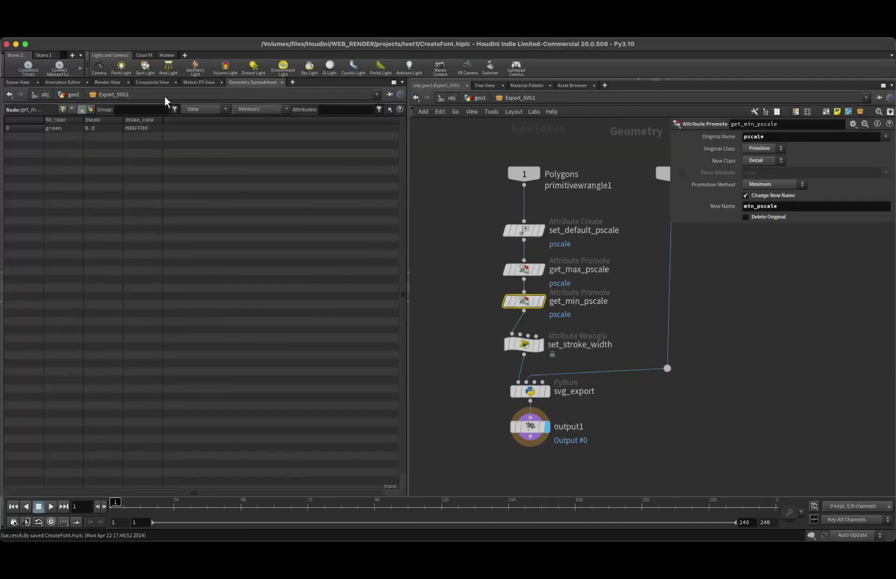
{"action": "left_click", "coordinate": [90, 109]}
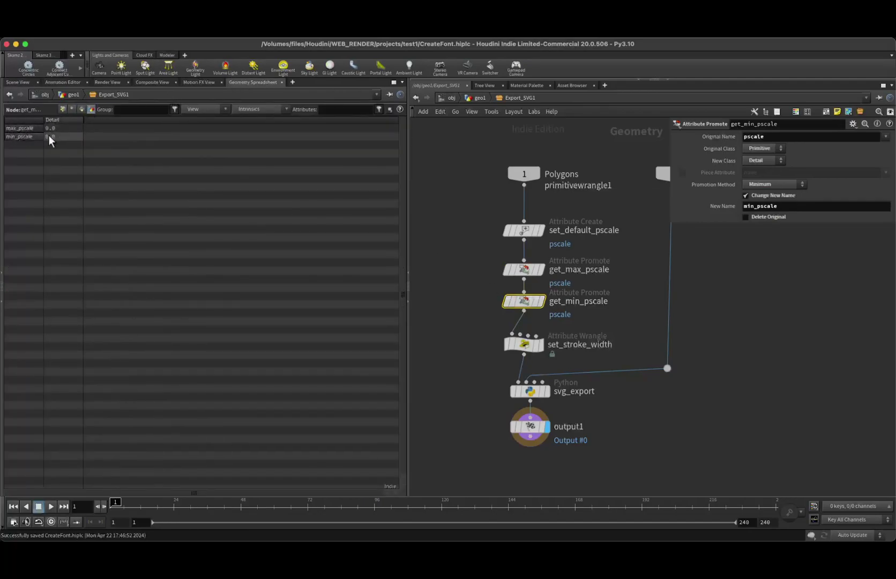
- Review the set_stroke_width wrangle's code and show the evaluated minimum and maximum stroke width values
{"action": "scroll", "coordinate": [461, 327], "scroll_direction": "down", "scroll_amount": 3}
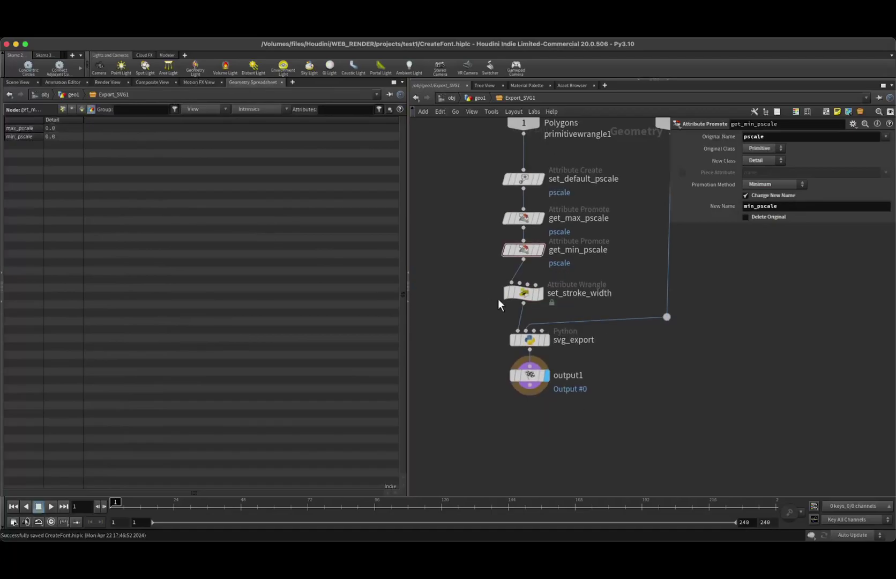
{"action": "left_click", "coordinate": [521, 292]}
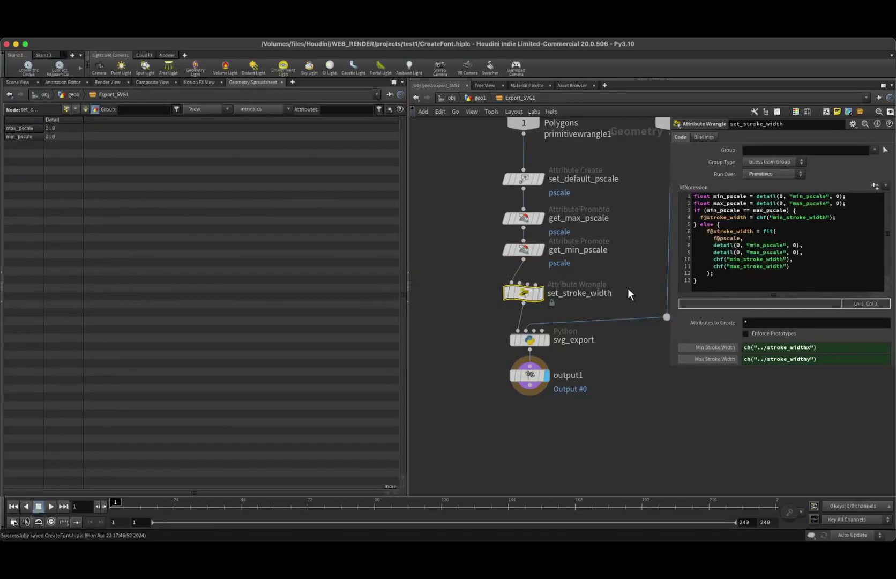
{"action": "left_click", "coordinate": [741, 265]}
{"action": "key", "text": "super+a"}
{"action": "left_click", "coordinate": [741, 265]}
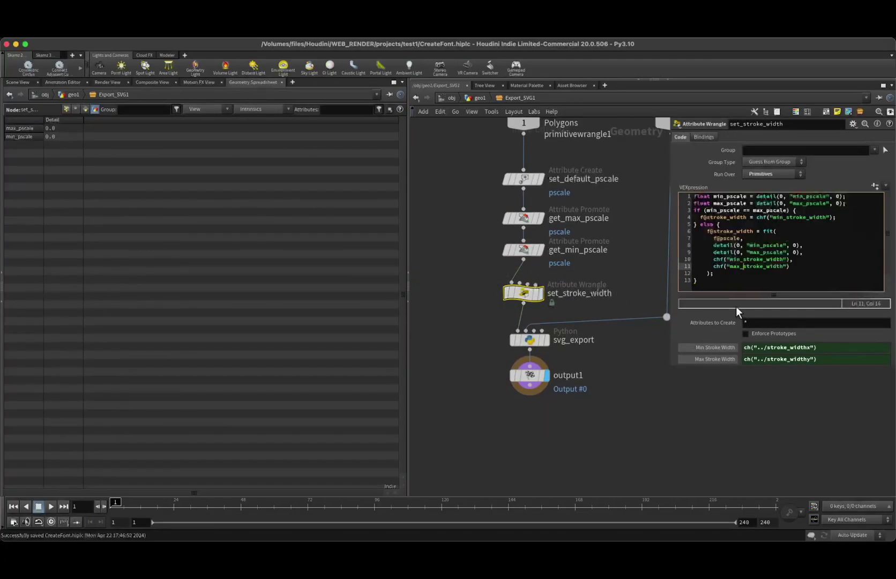
{"action": "left_click", "coordinate": [708, 347]}
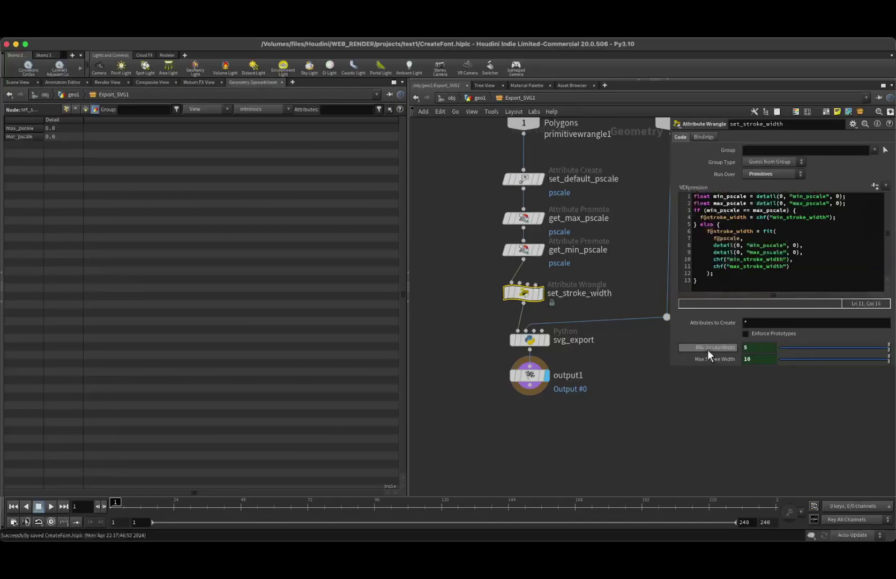
- Inspect the svg_export node, maximize the network pane, widen its parameters and read through the Python code
{"action": "left_click", "coordinate": [542, 340]}
{"action": "left_click", "coordinate": [777, 285]}
{"action": "left_click", "coordinate": [753, 300]}
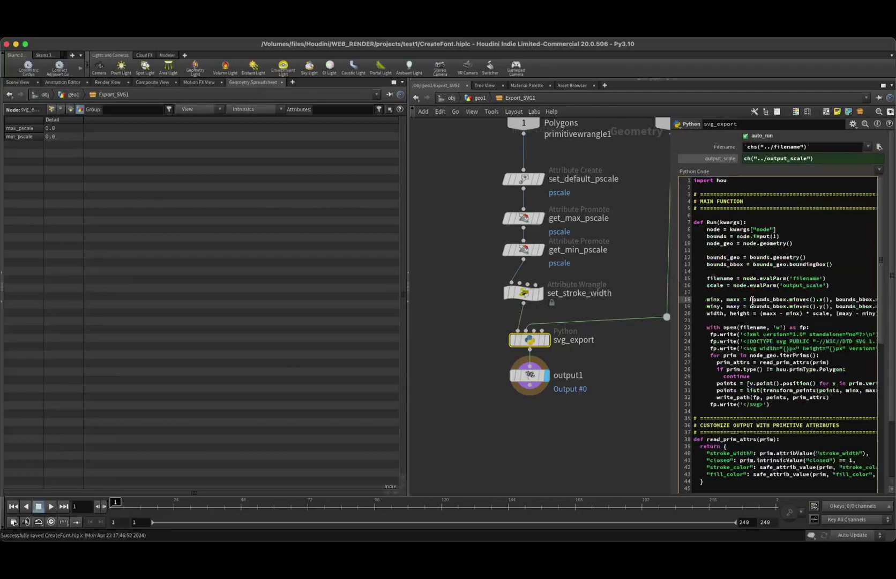
{"action": "key", "text": "ctrl+b"}
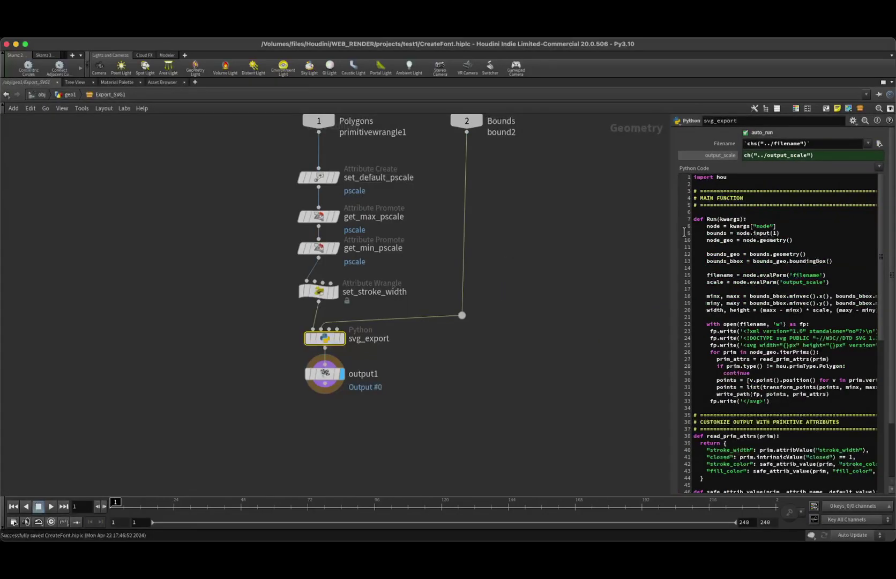
{"action": "left_click_drag", "start_coordinate": [668, 226], "coordinate": [338, 226]}
{"action": "scroll", "coordinate": [507, 323], "scroll_direction": "down", "scroll_amount": 10}
{"action": "scroll", "coordinate": [506, 323], "scroll_direction": "down", "scroll_amount": 7}
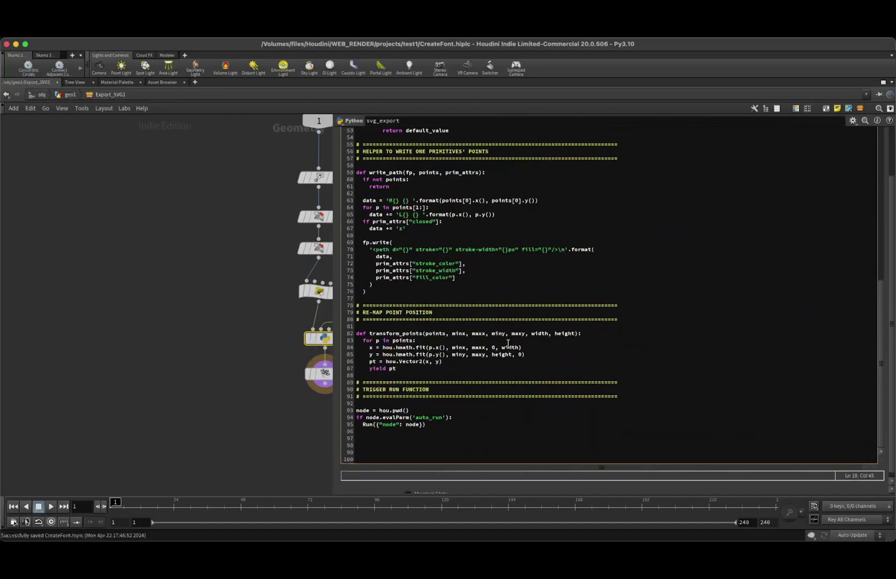
- Review the trigger code at the end of the svg_export script that calls Run when auto_run is enabled
{"action": "mouse_move", "coordinate": [356, 413]}
{"action": "left_mouse_down"}
{"action": "mouse_move", "coordinate": [454, 415]}
{"action": "mouse_move", "coordinate": [364, 418]}
{"action": "left_mouse_up"}
{"action": "left_click", "coordinate": [455, 415]}
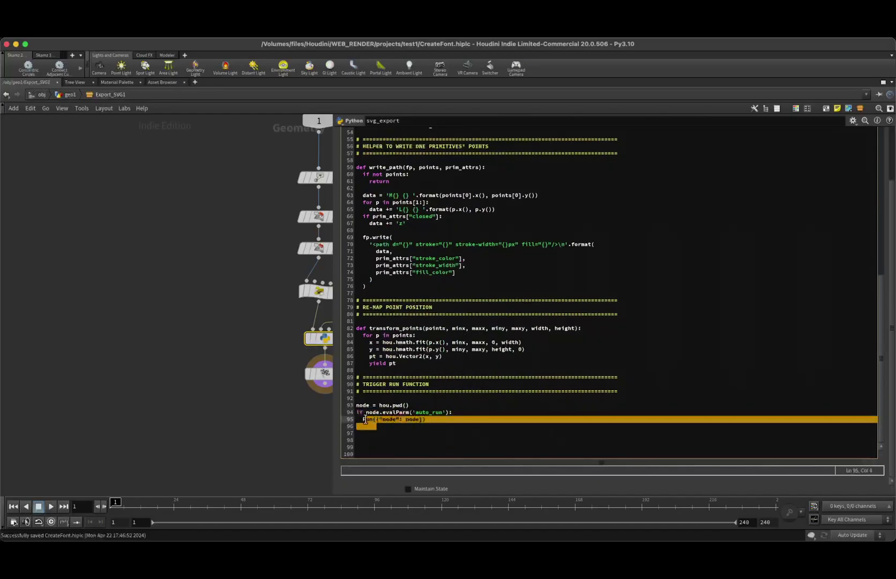
{"action": "left_click", "coordinate": [443, 430]}
- Try to undo the accidental replacement of svg_export's Python code
{"action": "scroll", "coordinate": [454, 424], "scroll_direction": "up", "scroll_amount": 7}
{"action": "right_click", "coordinate": [455, 424]}
{"action": "left_click", "coordinate": [459, 423]}
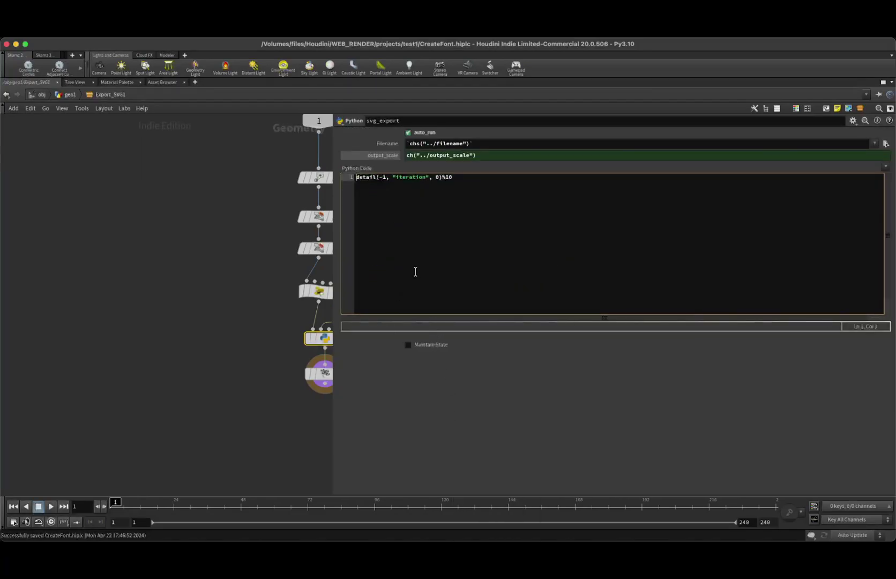
{"action": "left_click", "coordinate": [247, 328]}
{"action": "key", "text": "super+z"}
{"action": "left_click", "coordinate": [448, 280]}
{"action": "scroll", "coordinate": [274, 313], "scroll_direction": "down", "scroll_amount": 3}
{"action": "scroll", "coordinate": [231, 273], "scroll_direction": "up", "scroll_amount": 3}
{"action": "middle_click_drag", "start_coordinate": [183, 286], "coordinate": [94, 292]}
{"action": "left_click", "coordinate": [72, 43]}
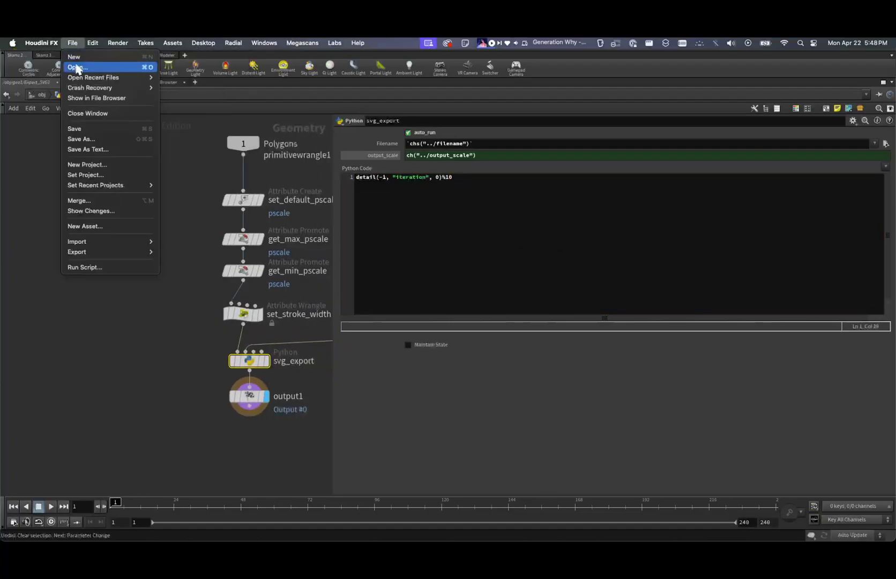
{"action": "mouse_move", "coordinate": [80, 80]}
{"action": "left_click", "coordinate": [191, 86]}
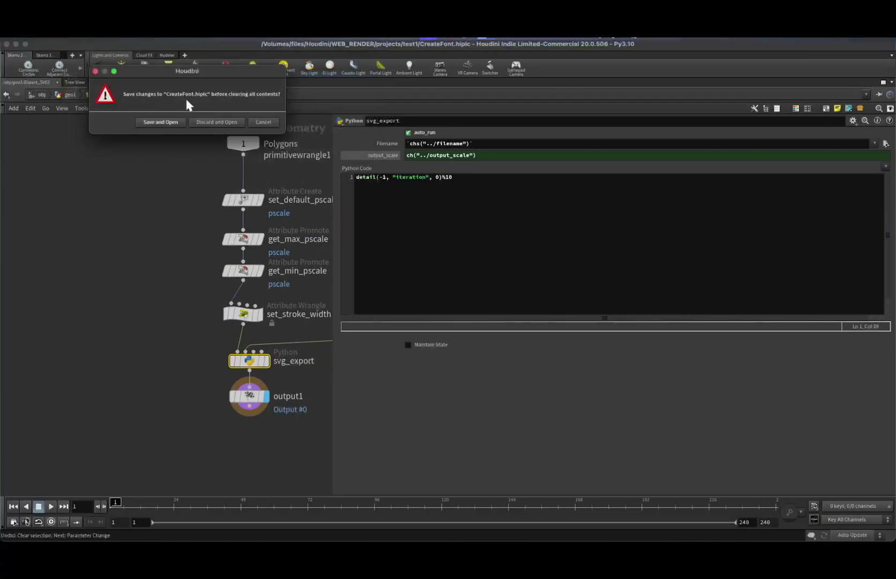
{"action": "left_click", "coordinate": [202, 122]}
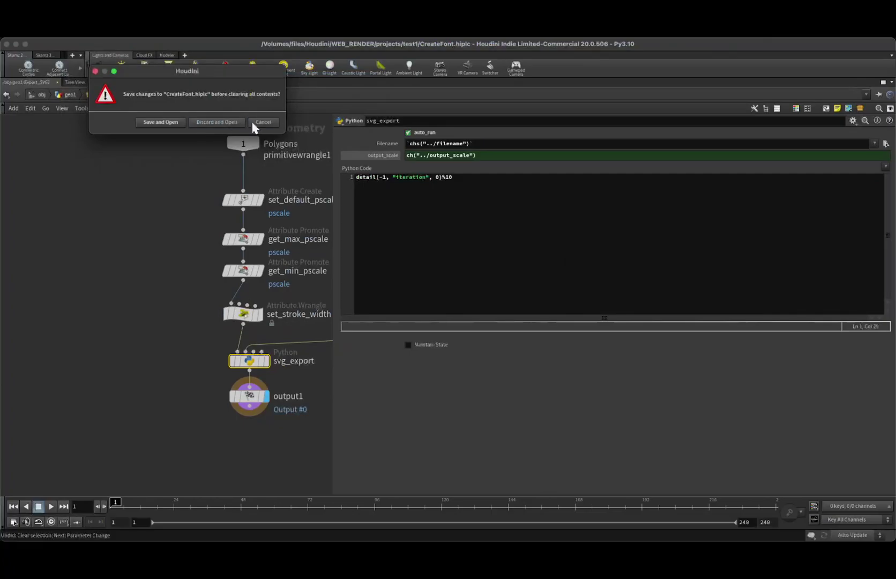
- Restore svg_export's original Python code by matching the Export_SVG1 asset to its current definition
{"action": "right_click", "coordinate": [124, 97]}
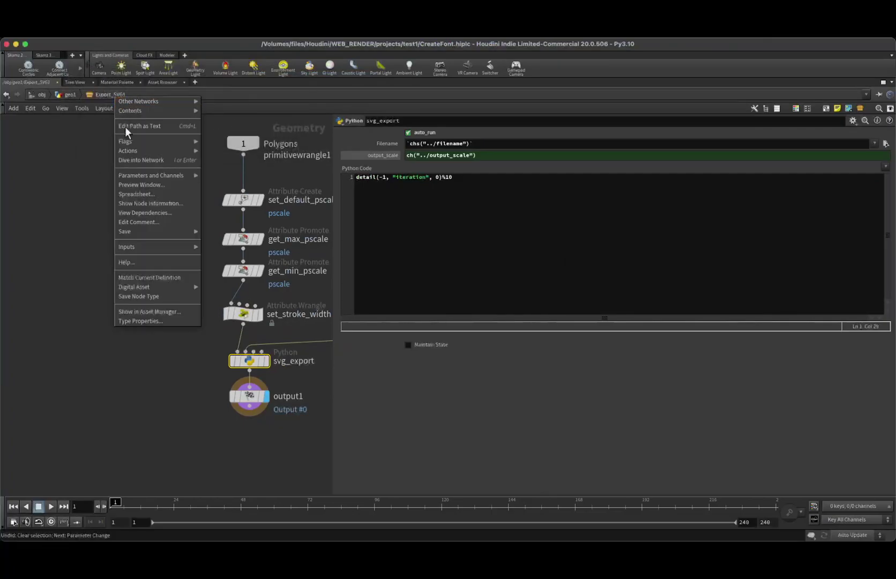
{"action": "left_click", "coordinate": [135, 276]}
{"action": "scroll", "coordinate": [453, 312], "scroll_direction": "down", "scroll_amount": 1}
{"action": "scroll", "coordinate": [442, 310], "scroll_direction": "up", "scroll_amount": 2}
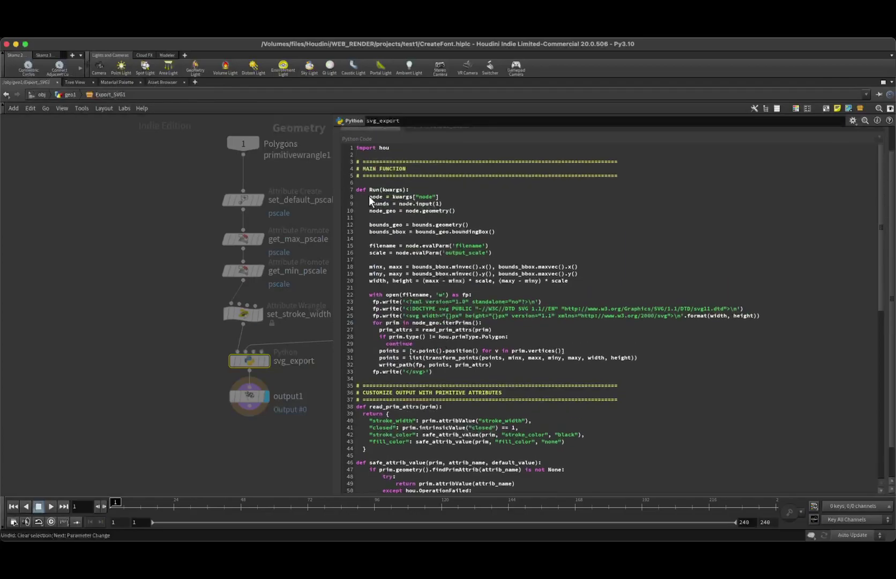
- Look over the two inputs feeding svg_export and unlock the Export_SVG1 asset's contents for editing
{"action": "middle_click_drag", "start_coordinate": [207, 317], "coordinate": [179, 321]}
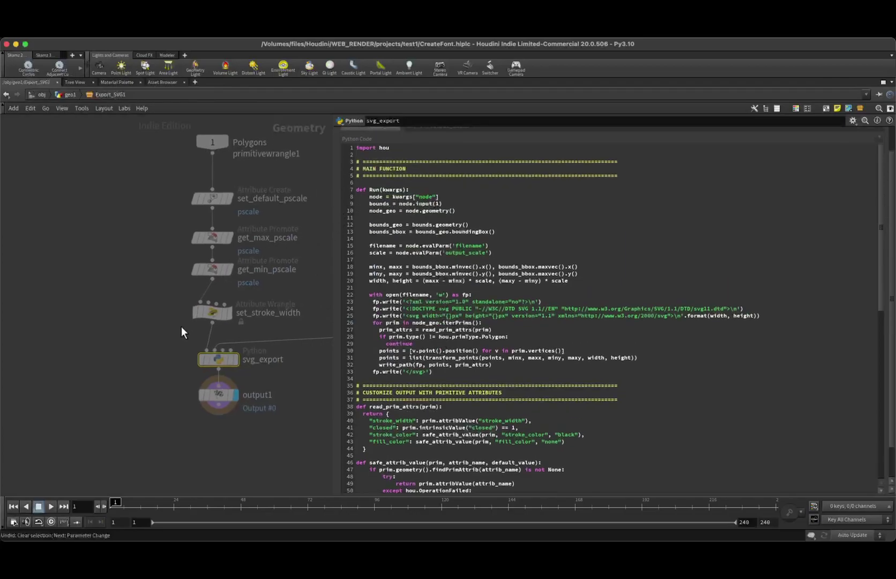
{"action": "scroll", "coordinate": [181, 323], "scroll_direction": "up", "scroll_amount": 5}
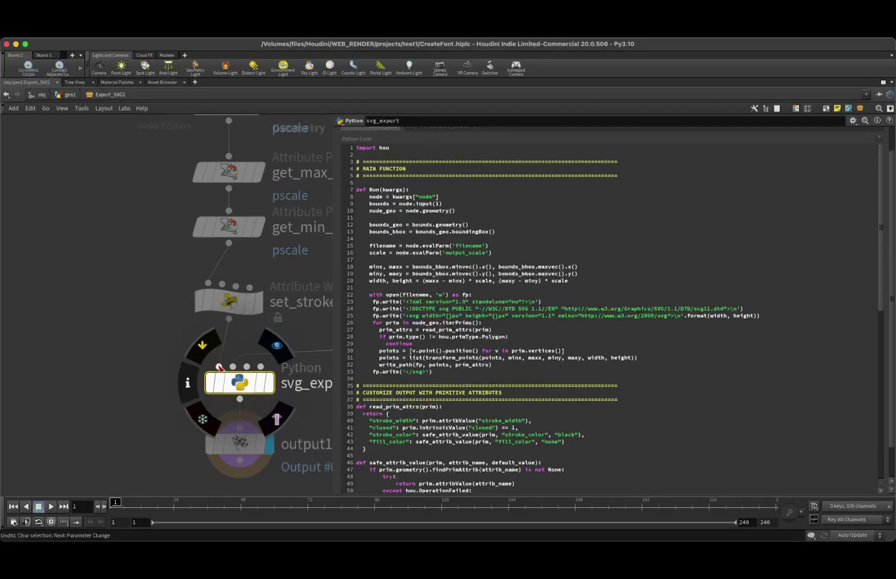
{"action": "scroll", "coordinate": [226, 361], "scroll_direction": "down", "scroll_amount": 3}
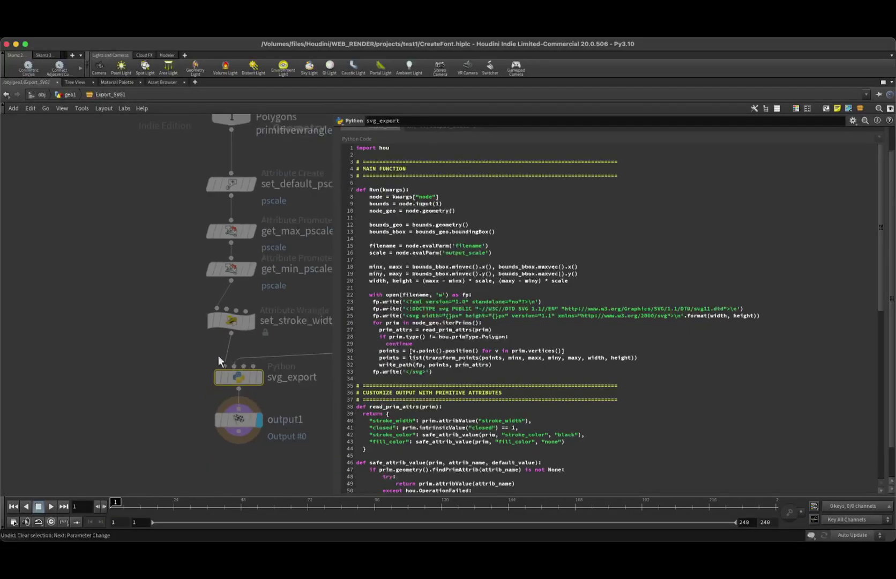
{"action": "middle_click_drag", "start_coordinate": [288, 318], "coordinate": [180, 324]}
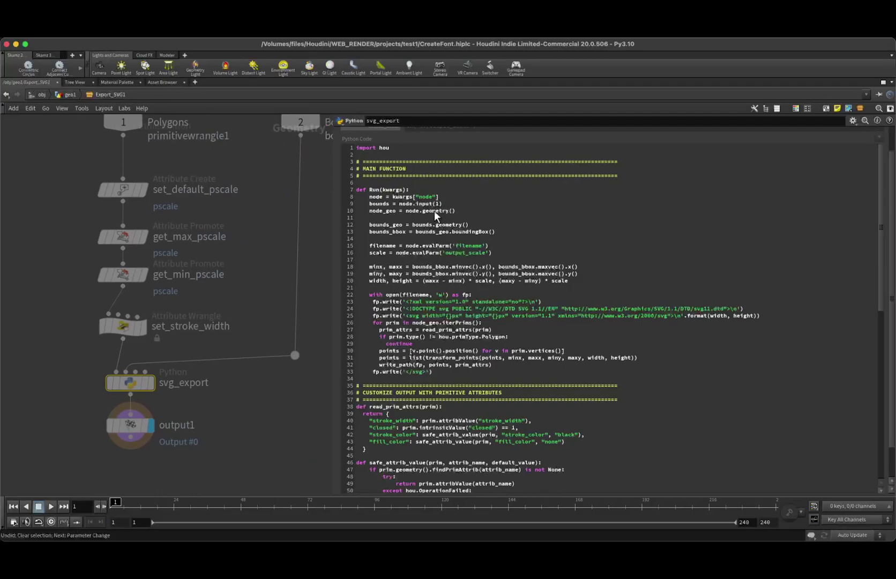
{"action": "right_click", "coordinate": [140, 98]}
{"action": "left_click", "coordinate": [170, 281]}
- Review the Run function's lines that get the bounds geometry, its bounding box, the filename and the output_scale
{"action": "left_click", "coordinate": [452, 232]}
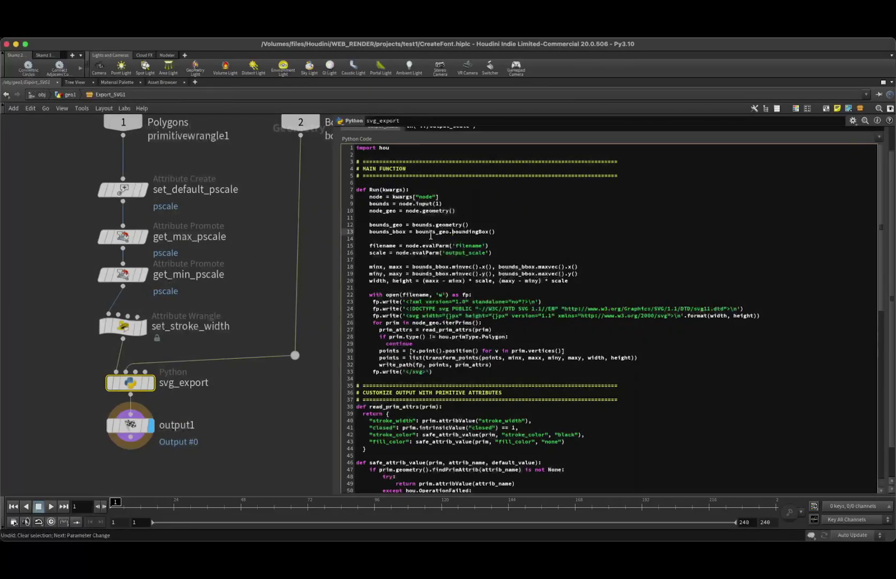
{"action": "left_click_drag", "start_coordinate": [368, 232], "coordinate": [497, 232]}
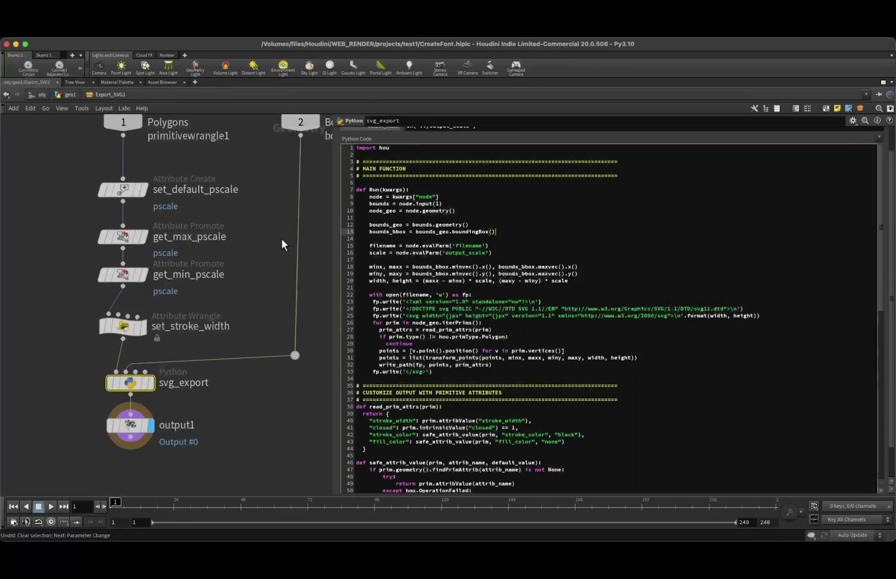
{"action": "mouse_move", "coordinate": [367, 225]}
{"action": "left_mouse_down"}
{"action": "mouse_move", "coordinate": [504, 232]}
{"action": "mouse_move", "coordinate": [370, 231]}
{"action": "left_mouse_up"}
{"action": "left_click", "coordinate": [374, 225]}
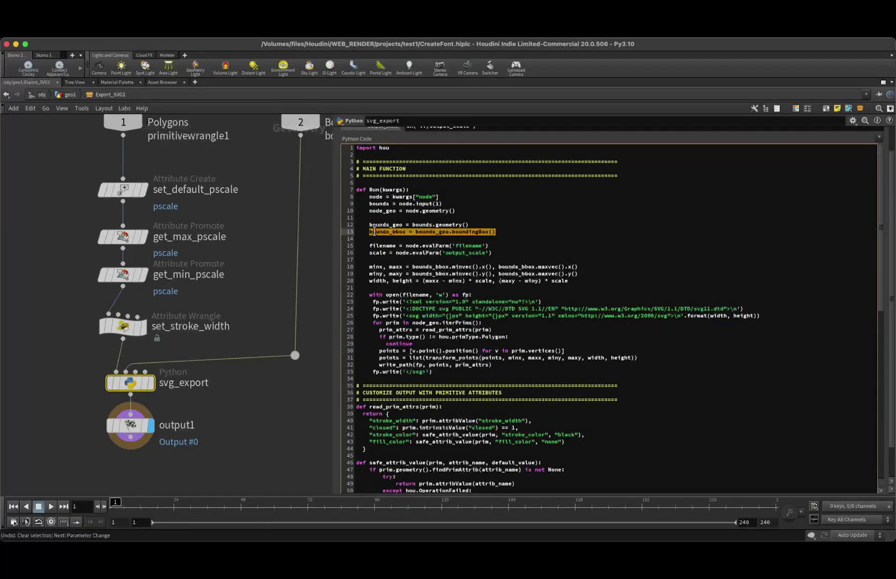
{"action": "left_click", "coordinate": [376, 232]}
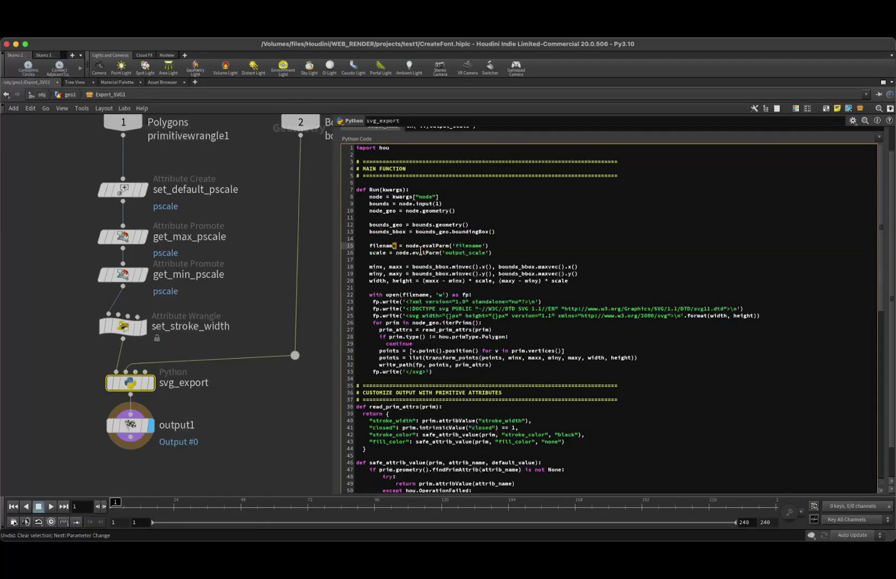
{"action": "left_click_drag", "start_coordinate": [491, 252], "coordinate": [352, 237]}
{"action": "left_click", "coordinate": [395, 254]}
- Review how the code reads minx, maxx, miny and maxy from the bounding box and calculates the scaled width and height
{"action": "scroll", "coordinate": [392, 263], "scroll_direction": "down", "scroll_amount": 3}
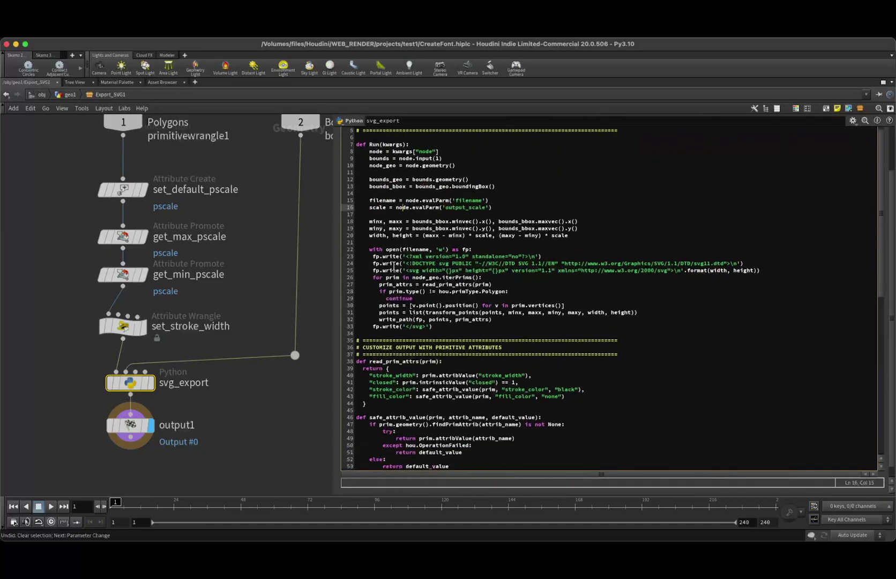
{"action": "left_click_drag", "start_coordinate": [369, 222], "coordinate": [400, 221]}
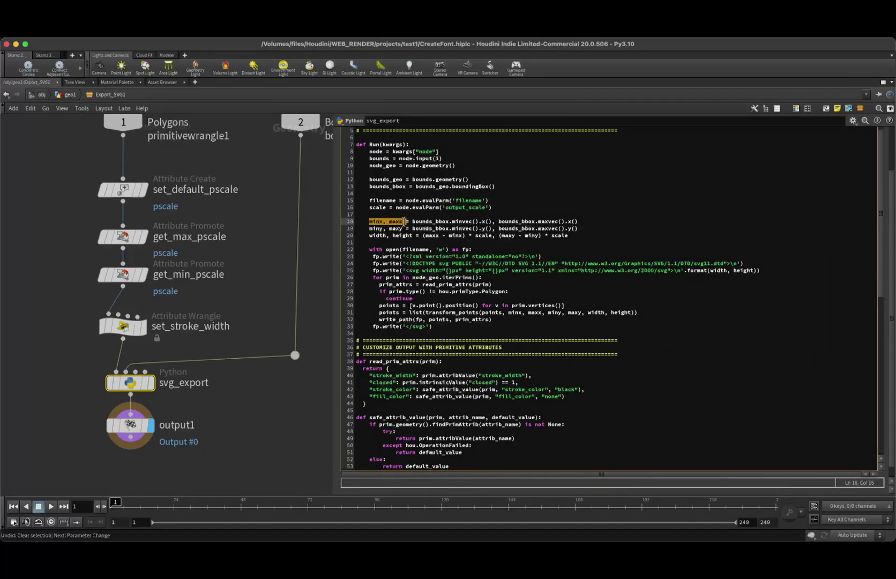
{"action": "left_click_drag", "start_coordinate": [405, 224], "coordinate": [584, 229]}
{"action": "left_click_drag", "start_coordinate": [590, 228], "coordinate": [200, 229]}
{"action": "left_click", "coordinate": [506, 220]}
{"action": "left_click_drag", "start_coordinate": [369, 237], "coordinate": [554, 235]}
{"action": "left_click", "coordinate": [554, 236]}
{"action": "double_click", "coordinate": [428, 235]}
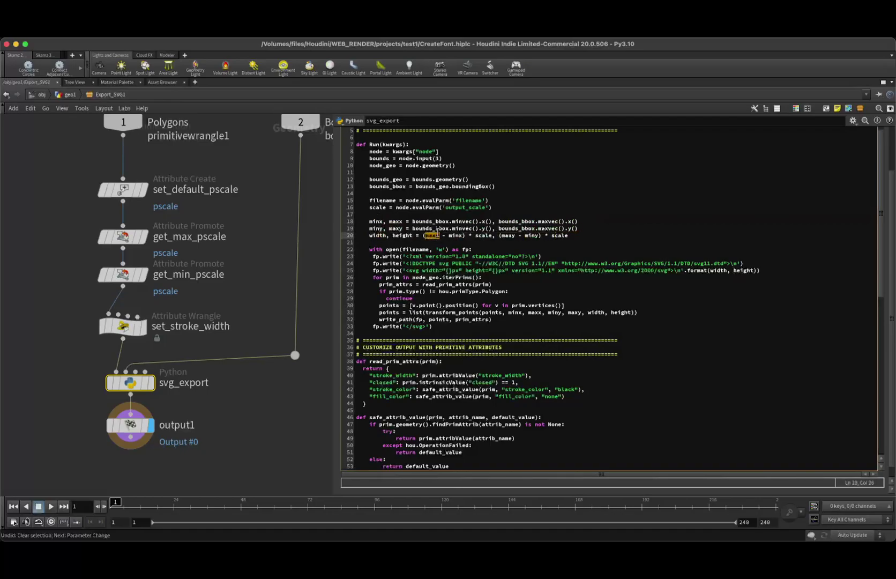
{"action": "left_click", "coordinate": [473, 249]}
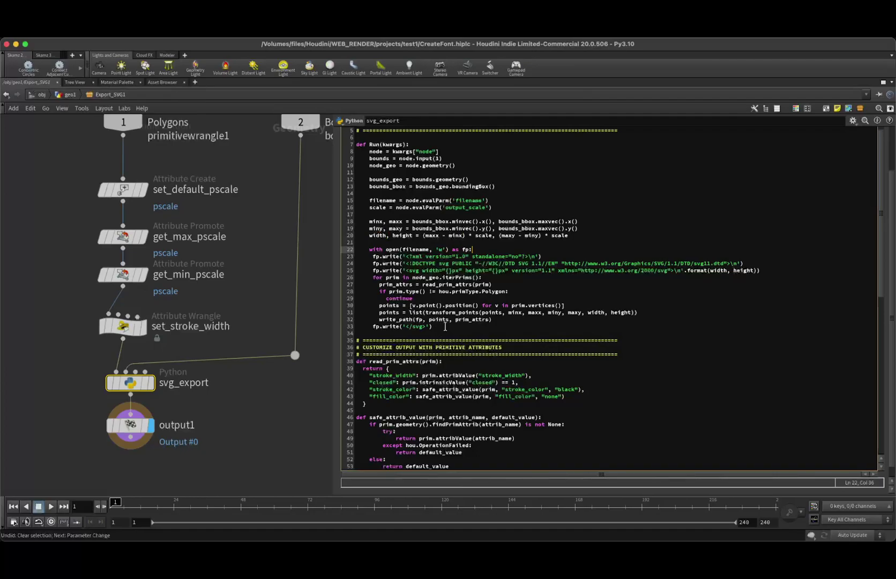
- Review the lines that write the SVG header, loop over the primitives and read each primitive's attributes
{"action": "left_click_drag", "start_coordinate": [373, 257], "coordinate": [638, 264]}
{"action": "left_click", "coordinate": [637, 265]}
{"action": "left_click_drag", "start_coordinate": [374, 276], "coordinate": [540, 276]}
{"action": "left_click", "coordinate": [541, 277]}
{"action": "left_click_drag", "start_coordinate": [380, 283], "coordinate": [472, 290]}
{"action": "left_click", "coordinate": [473, 290]}
- Examine the read_prim_attrs function's entries for stroke_width, closed, stroke_color and fill_color
{"action": "scroll", "coordinate": [472, 300], "scroll_direction": "down", "scroll_amount": 3}
{"action": "left_click_drag", "start_coordinate": [396, 341], "coordinate": [530, 311]}
{"action": "left_click", "coordinate": [416, 319]}
{"action": "left_click", "coordinate": [530, 312]}
{"action": "left_click_drag", "start_coordinate": [369, 325], "coordinate": [614, 326]}
{"action": "left_click_drag", "start_coordinate": [366, 334], "coordinate": [604, 336]}
{"action": "left_click", "coordinate": [604, 336]}
{"action": "left_click_drag", "start_coordinate": [369, 319], "coordinate": [520, 319]}
{"action": "left_click", "coordinate": [520, 320]}
{"action": "left_click_drag", "start_coordinate": [402, 323], "coordinate": [520, 320]}
{"action": "left_click", "coordinate": [497, 322]}
{"action": "left_click", "coordinate": [520, 319]}
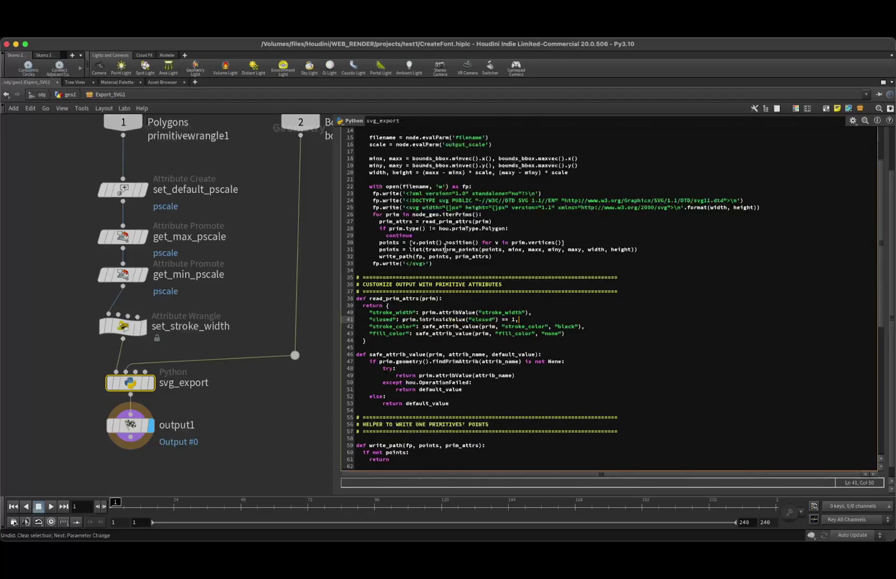
- Bring back the split pane layout and show the closed intrinsic for primitives in the Geometry Spreadsheet
{"action": "key", "text": "ctrl+b"}
{"action": "left_click", "coordinate": [69, 107]}
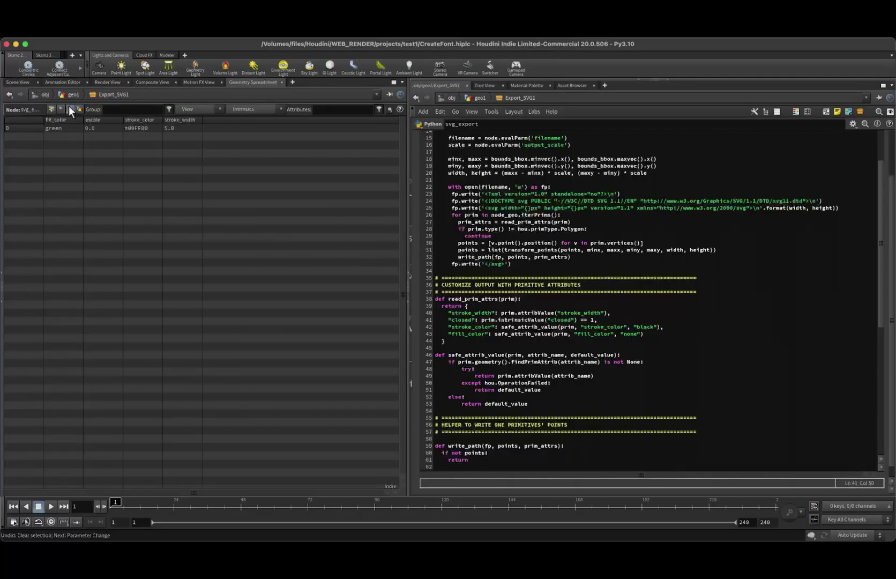
{"action": "left_click", "coordinate": [238, 108]}
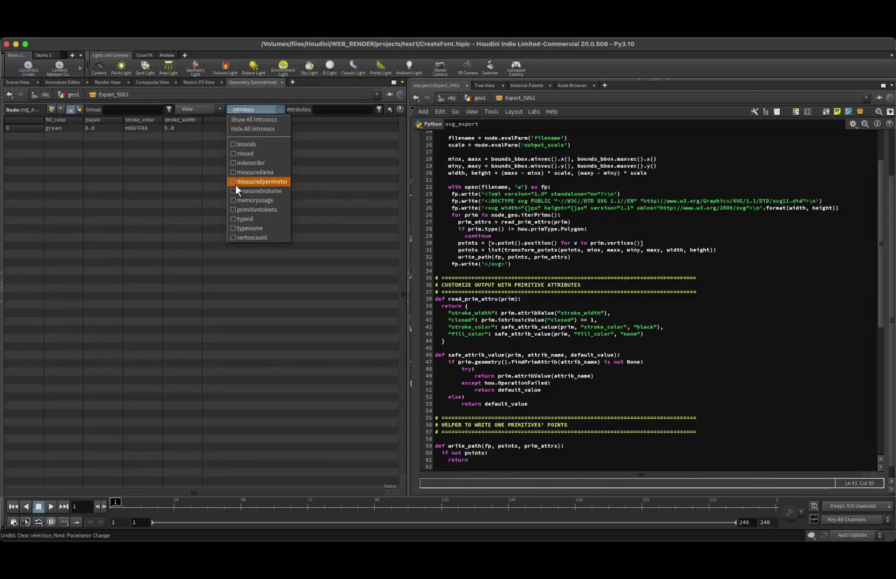
{"action": "left_click", "coordinate": [235, 153]}
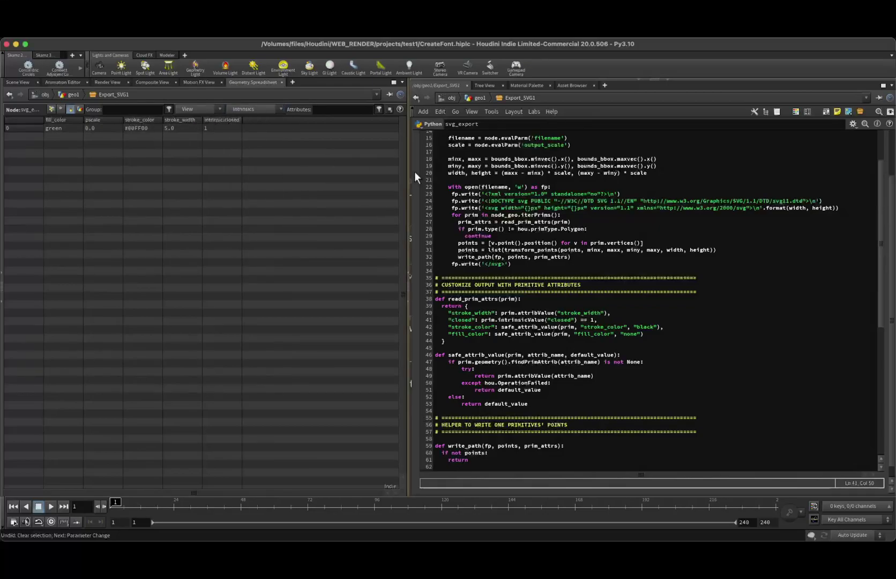
- Find the line in write_path that appends 'z' to the path data for closed primitives
{"action": "left_click", "coordinate": [440, 188]}
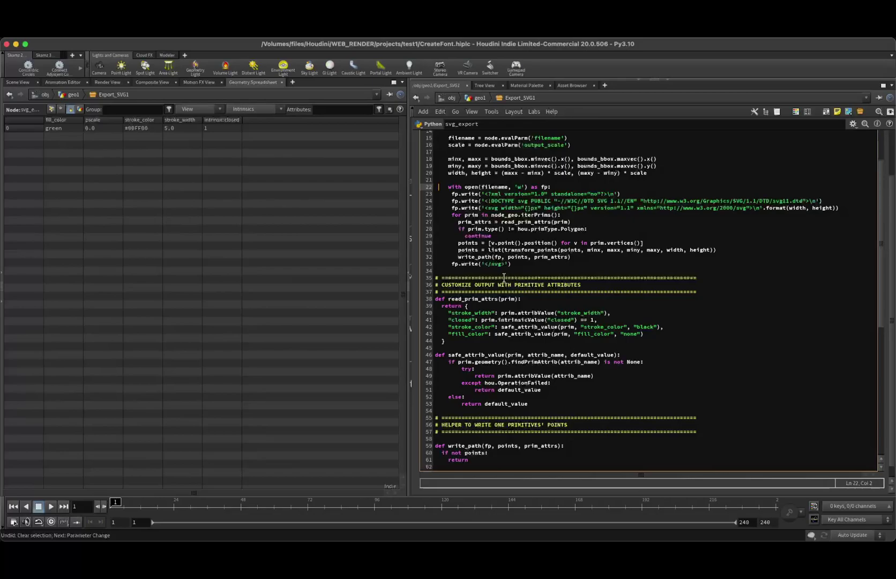
{"action": "scroll", "coordinate": [518, 275], "scroll_direction": "down", "scroll_amount": 1}
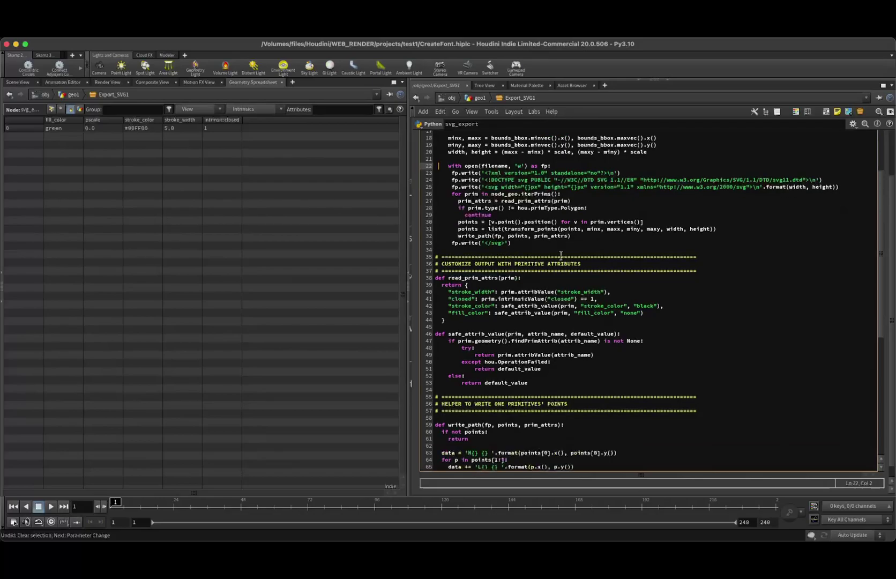
{"action": "scroll", "coordinate": [588, 374], "scroll_direction": "down", "scroll_amount": 5}
{"action": "left_click_drag", "start_coordinate": [449, 377], "coordinate": [485, 377]}
{"action": "left_click", "coordinate": [449, 376]}
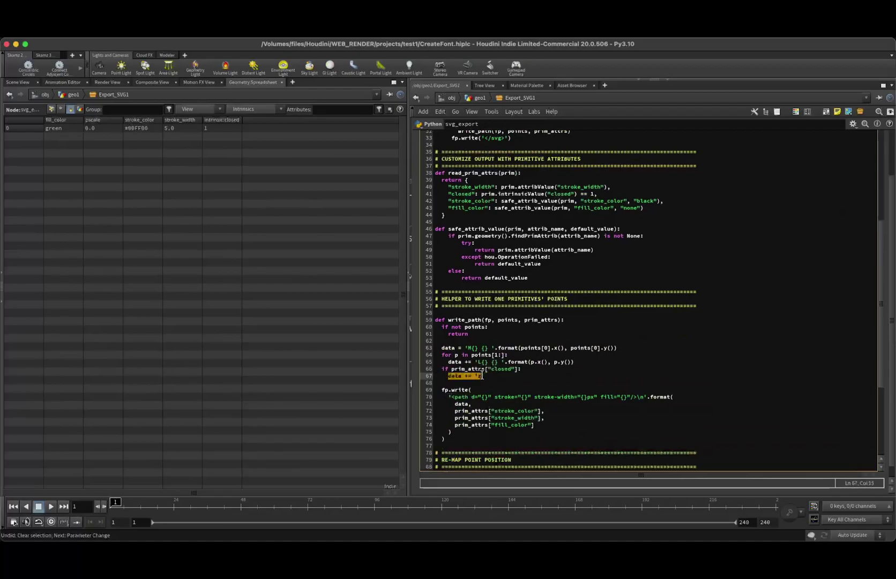
{"action": "left_click", "coordinate": [483, 376]}
- Review the main loop's check for polygon primitives and the line collecting each vertex's point position
{"action": "scroll", "coordinate": [483, 377], "scroll_direction": "up", "scroll_amount": 10}
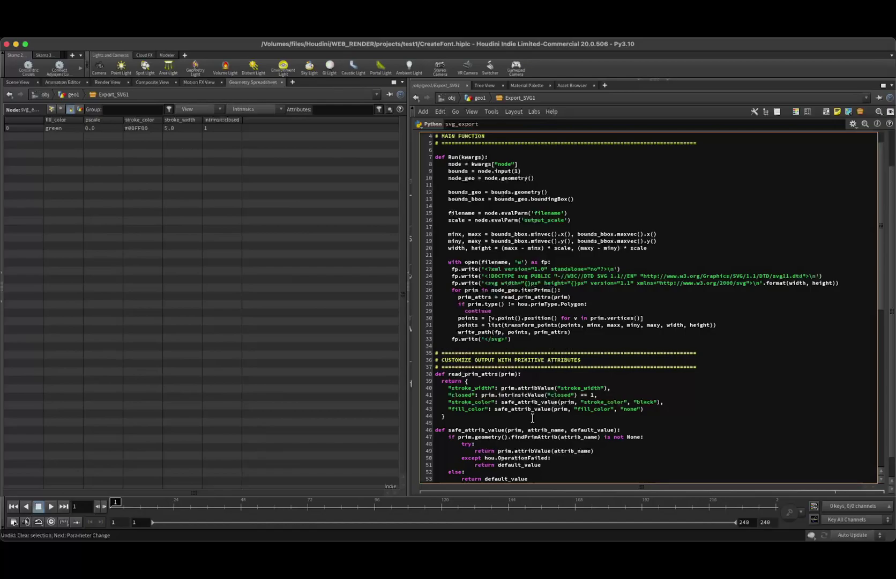
{"action": "scroll", "coordinate": [512, 414], "scroll_direction": "down", "scroll_amount": 2}
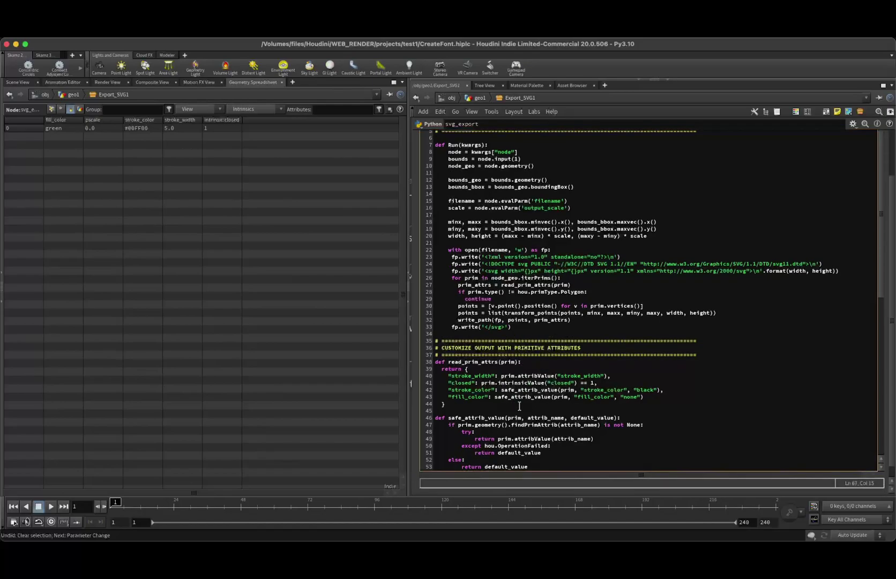
{"action": "left_click_drag", "start_coordinate": [462, 270], "coordinate": [563, 272]}
{"action": "left_click", "coordinate": [564, 272]}
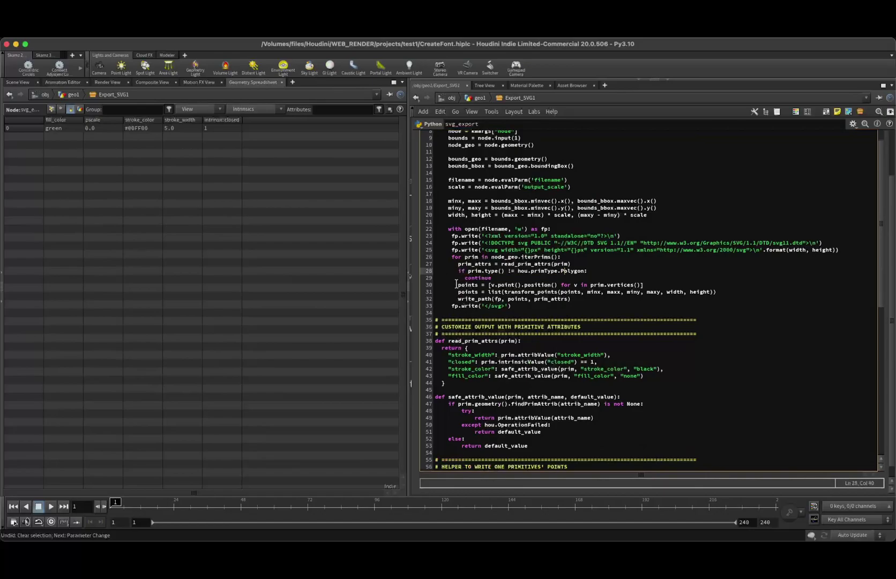
{"action": "left_click_drag", "start_coordinate": [457, 284], "coordinate": [647, 285]}
{"action": "left_click", "coordinate": [646, 285]}
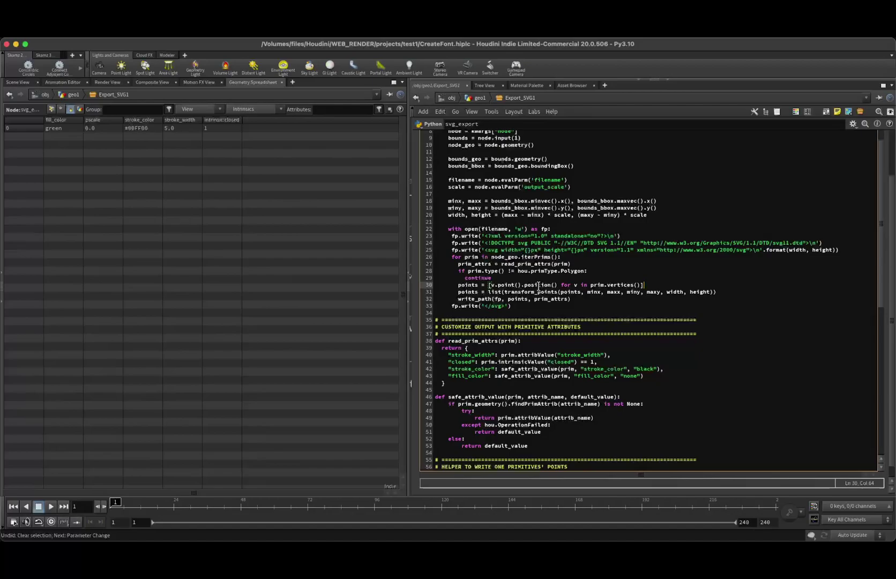
- Examine the transform_points call and how its definition fits point x positions from minx and maxx to the width
{"action": "left_click_drag", "start_coordinate": [504, 292], "coordinate": [558, 284]}
{"action": "left_click", "coordinate": [557, 292]}
{"action": "left_click_drag", "start_coordinate": [588, 291], "coordinate": [661, 291]}
{"action": "left_click", "coordinate": [661, 291]}
{"action": "scroll", "coordinate": [541, 292], "scroll_direction": "down", "scroll_amount": 15}
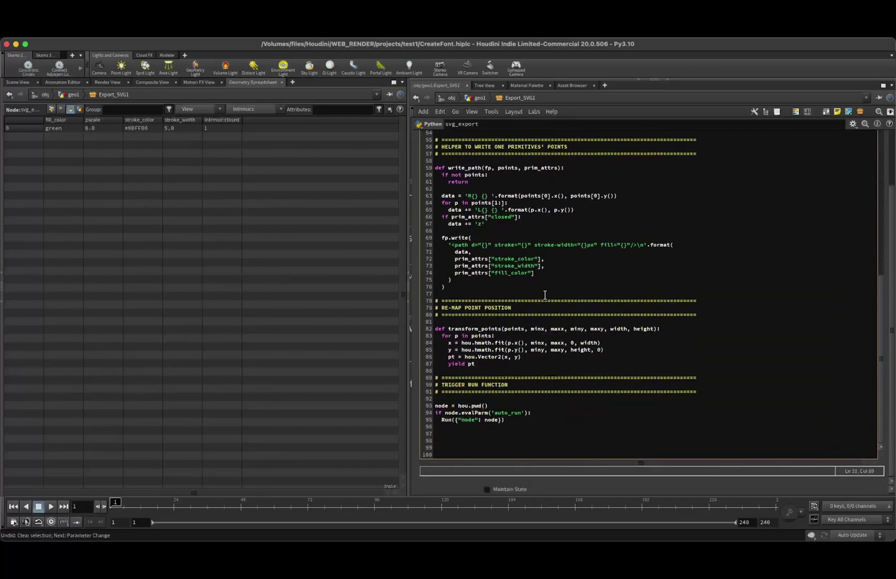
{"action": "left_click", "coordinate": [448, 342]}
{"action": "left_click_drag", "start_coordinate": [507, 343], "coordinate": [596, 342]}
{"action": "left_click", "coordinate": [524, 343]}
{"action": "left_click", "coordinate": [563, 342]}
{"action": "left_click", "coordinate": [596, 342]}
- Review the write_path call and the path string it formats with data, stroke color, stroke width and fill, skimming the remaining code
{"action": "scroll", "coordinate": [605, 294], "scroll_direction": "up", "scroll_amount": 14}
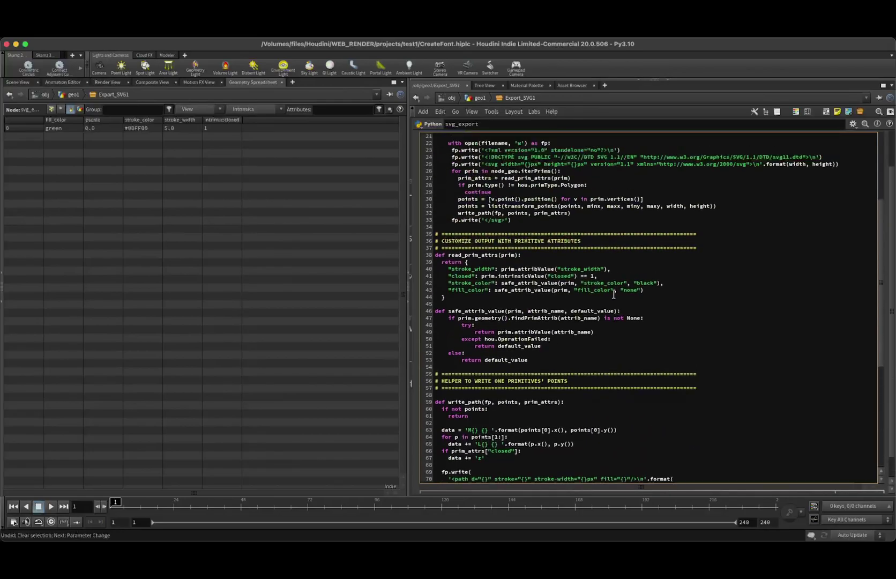
{"action": "scroll", "coordinate": [586, 298], "scroll_direction": "down", "scroll_amount": 2}
{"action": "left_click_drag", "start_coordinate": [458, 243], "coordinate": [569, 243]}
{"action": "left_click", "coordinate": [572, 243]}
{"action": "scroll", "coordinate": [551, 292], "scroll_direction": "down", "scroll_amount": 9}
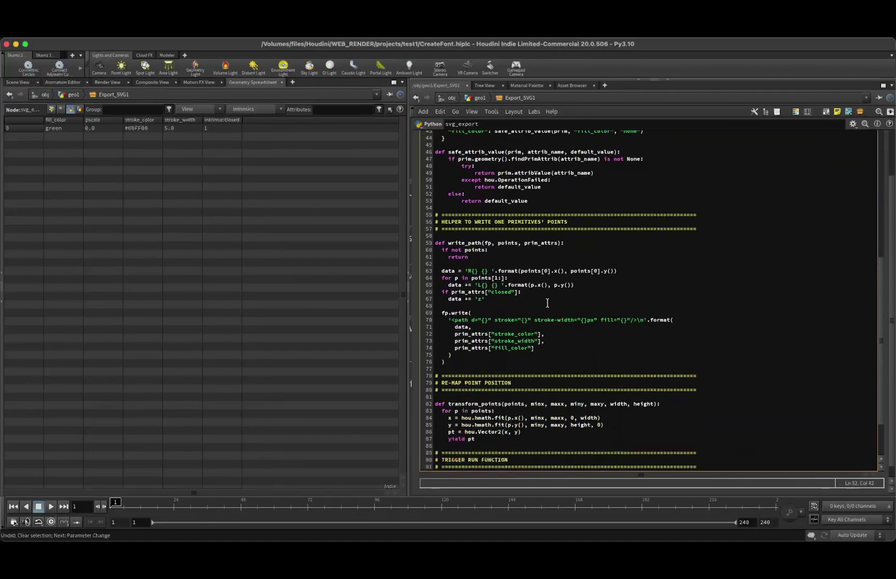
{"action": "left_click_drag", "start_coordinate": [537, 350], "coordinate": [680, 320]}
{"action": "left_click", "coordinate": [496, 329]}
{"action": "left_click", "coordinate": [680, 320]}
{"action": "scroll", "coordinate": [550, 360], "scroll_direction": "down", "scroll_amount": 4}
{"action": "scroll", "coordinate": [550, 360], "scroll_direction": "up", "scroll_amount": 15}
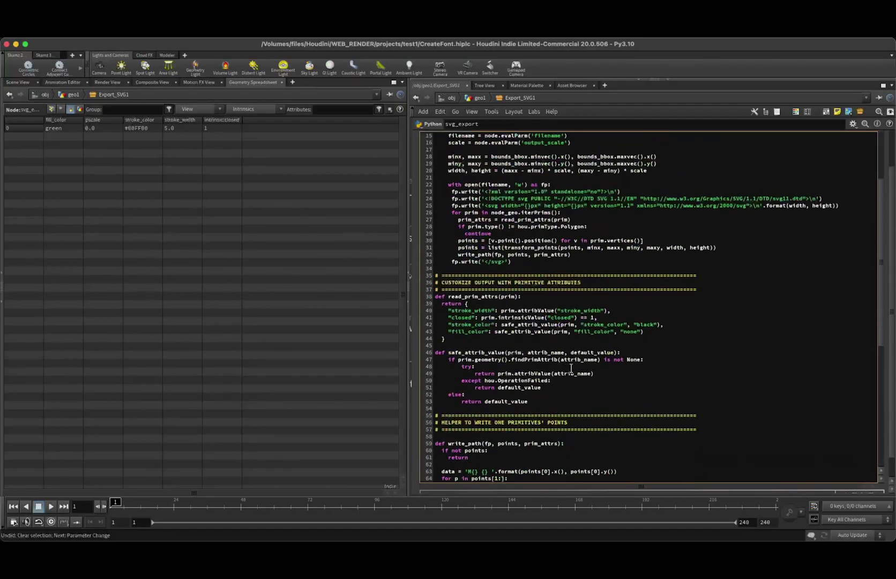
{"action": "scroll", "coordinate": [605, 477], "scroll_direction": "down", "scroll_amount": 15}
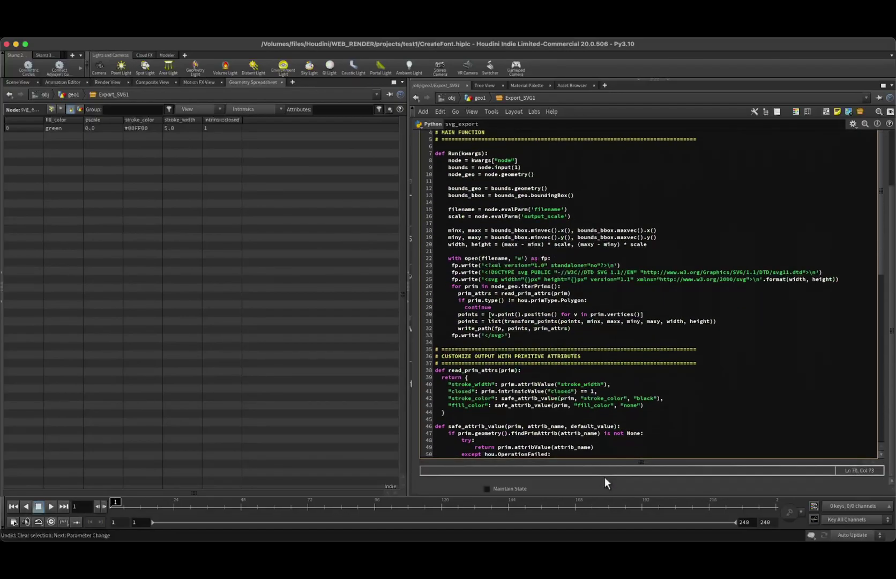
{"action": "scroll", "coordinate": [596, 393], "scroll_direction": "up", "scroll_amount": 15}
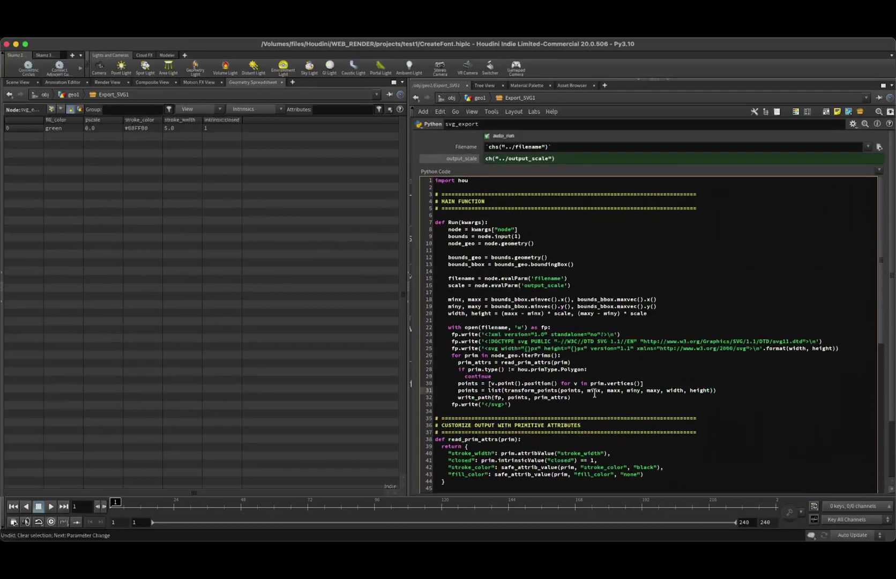
- Maximize the network pane, go back up to the geo1 network and save the scene
{"action": "key", "text": "ctrl+b"}
{"action": "left_click", "coordinate": [72, 94]}
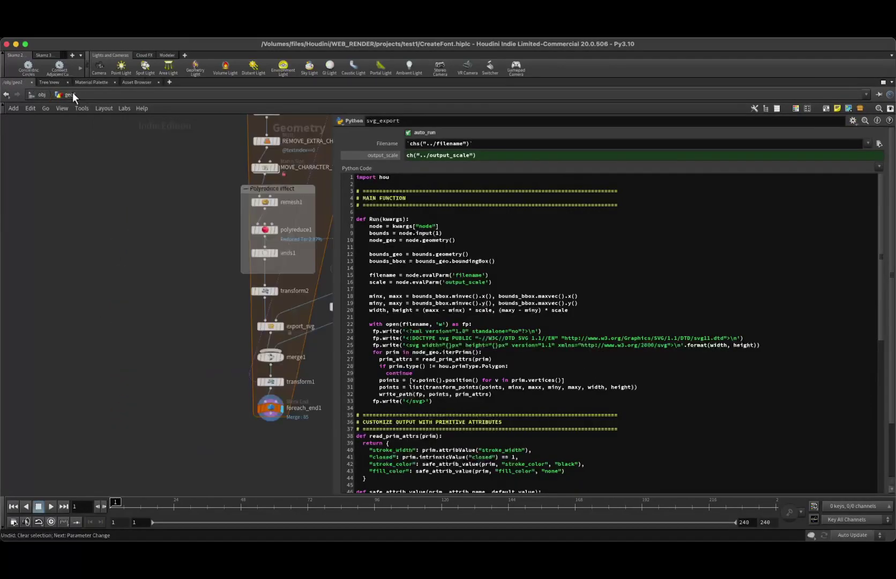
{"action": "middle_click_drag", "start_coordinate": [311, 318], "coordinate": [275, 317]}
{"action": "key", "text": "super+s"}
- Switch to TextEdit, enlarge its window to fill the screen and add "asdasdasdadccczxczxcvbv" in the Tutorial font
{"action": "key", "text": "super+Tab"}
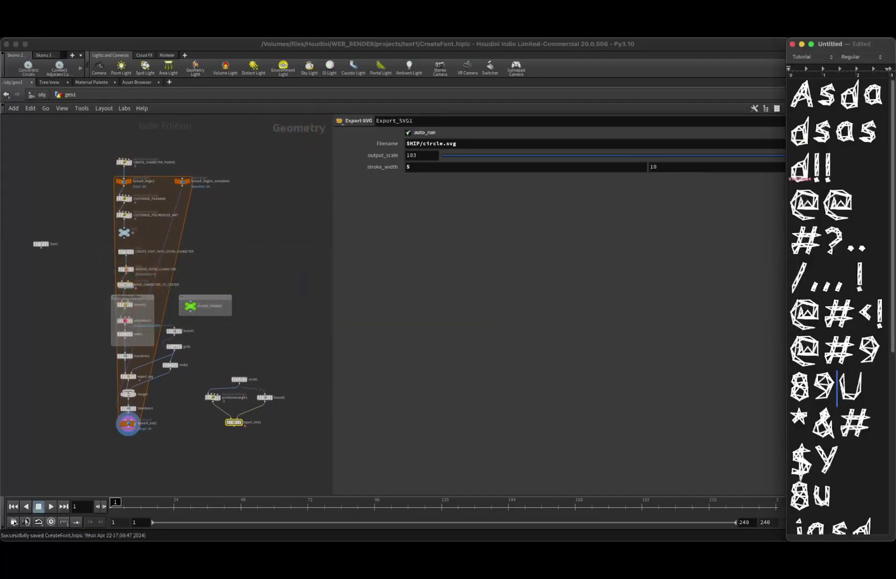
{"action": "key", "text": "ctrl+alt+Return"}
{"action": "type", "text": "asdasdasdadccczxczxcvbv"}
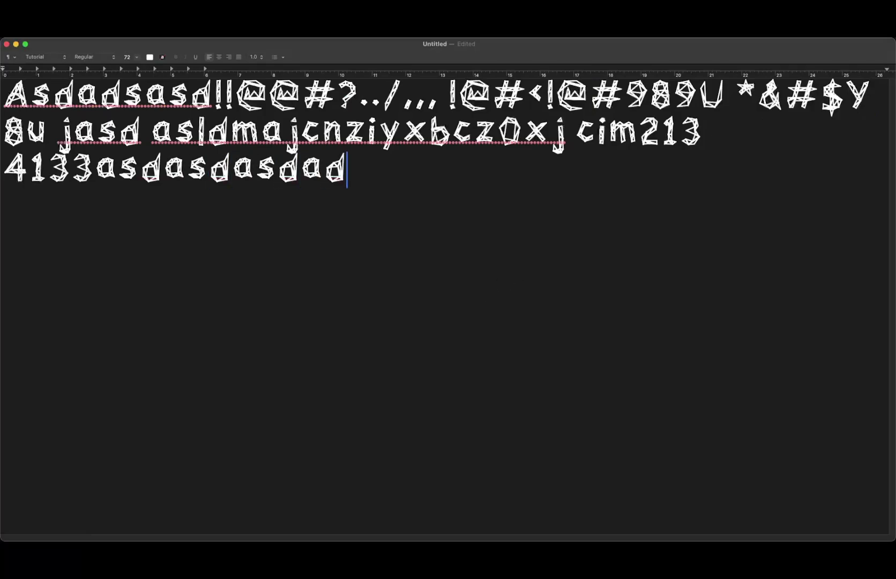